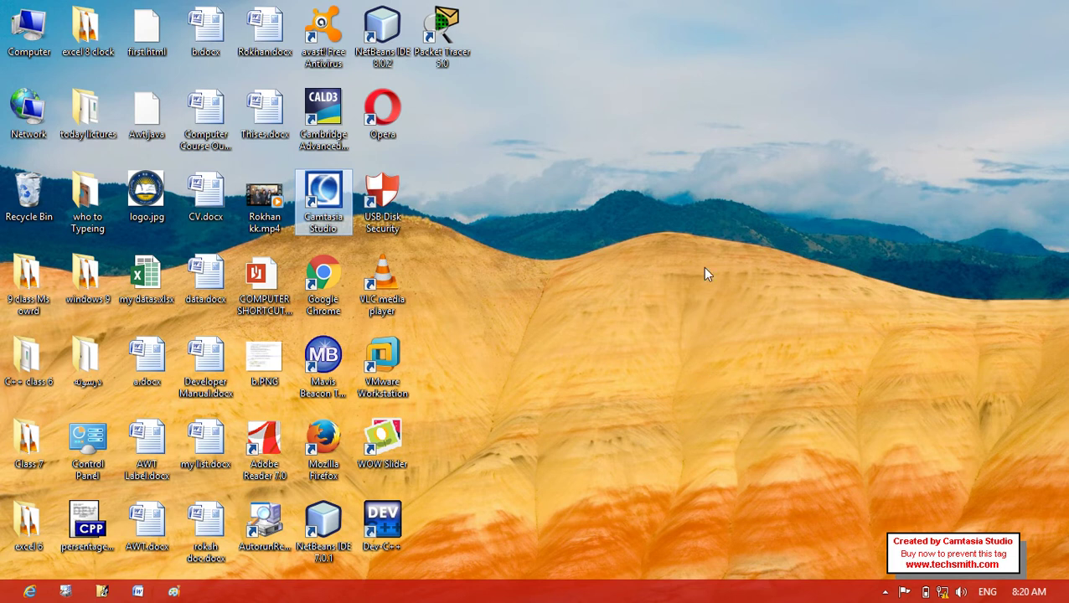
Open the Run dialog and dismiss it without running anything.
key("super+r")
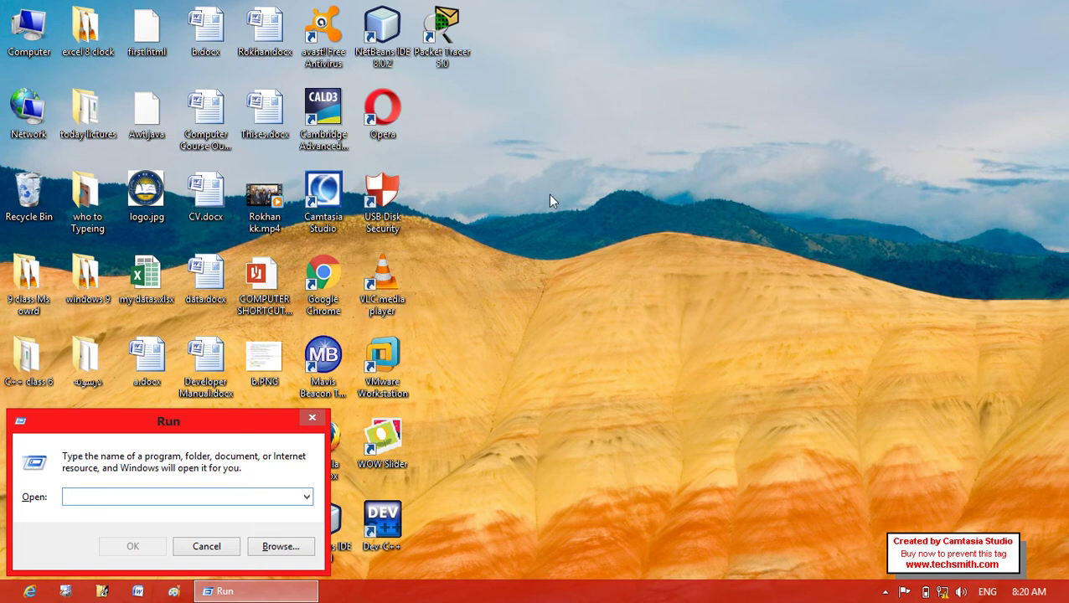
left_click(220, 545)
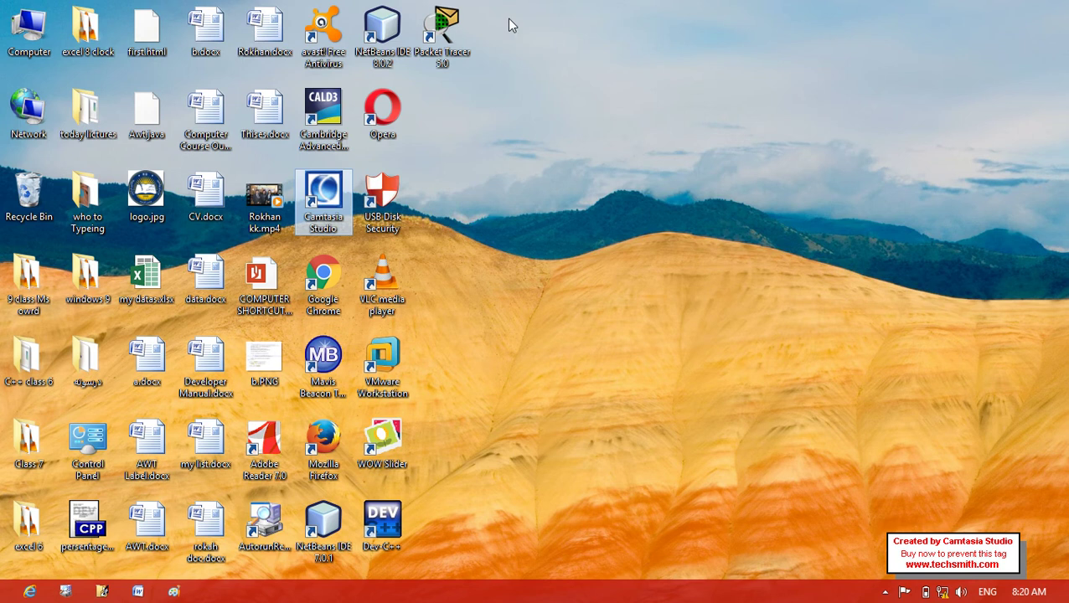
Highlight all desktop icons and the Computer, Network and Recycle Bin icons one by one, and refresh the desktop.
left_click_drag(508, 19, 123, 580)
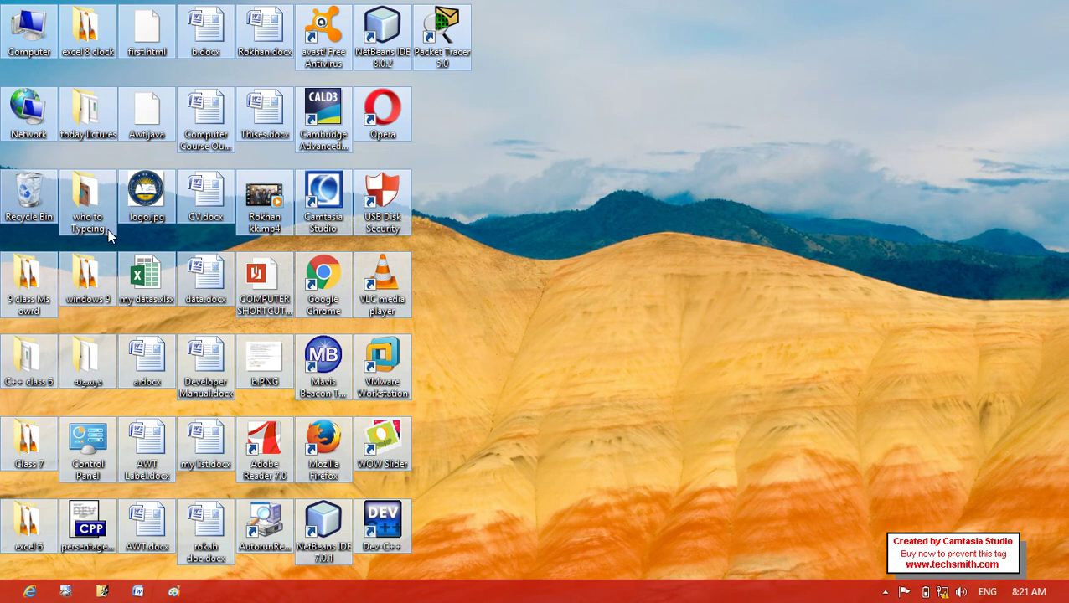
left_click(24, 32)
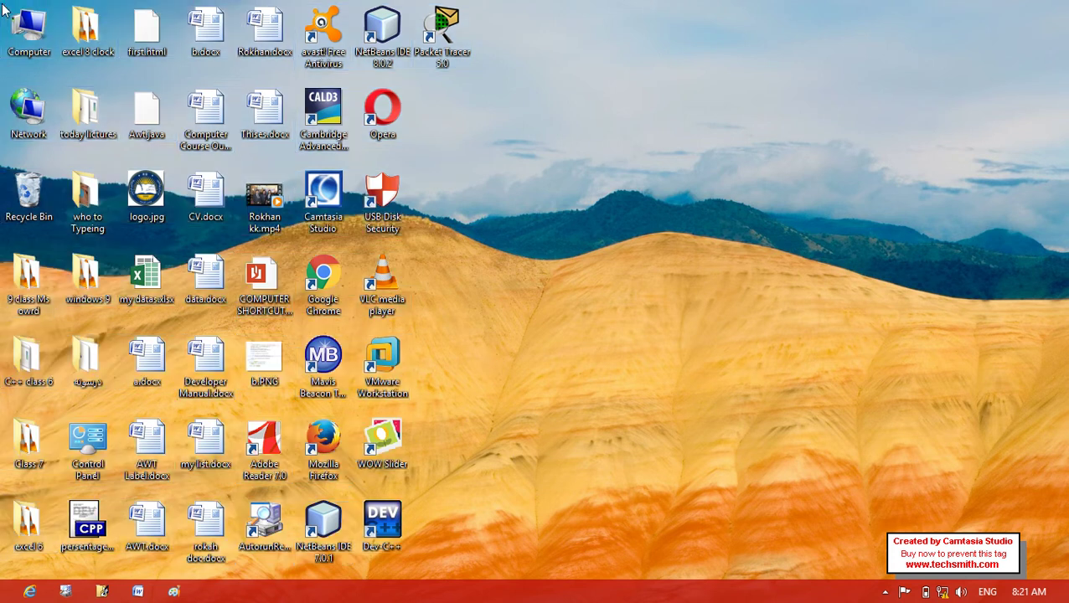
left_click(25, 107)
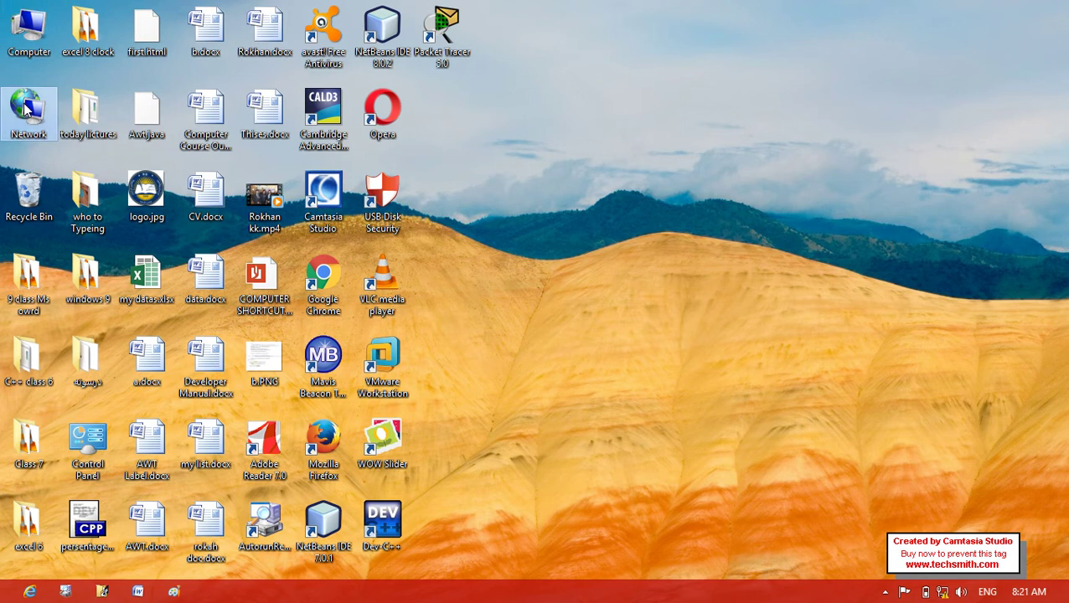
left_click(22, 208)
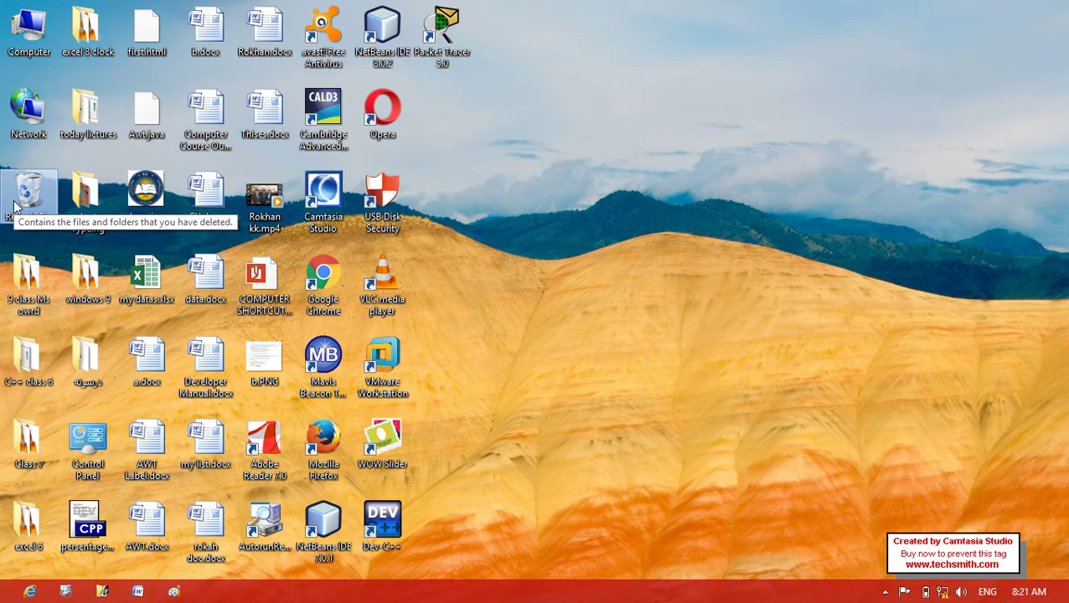
right_click(531, 240)
left_click(606, 287)
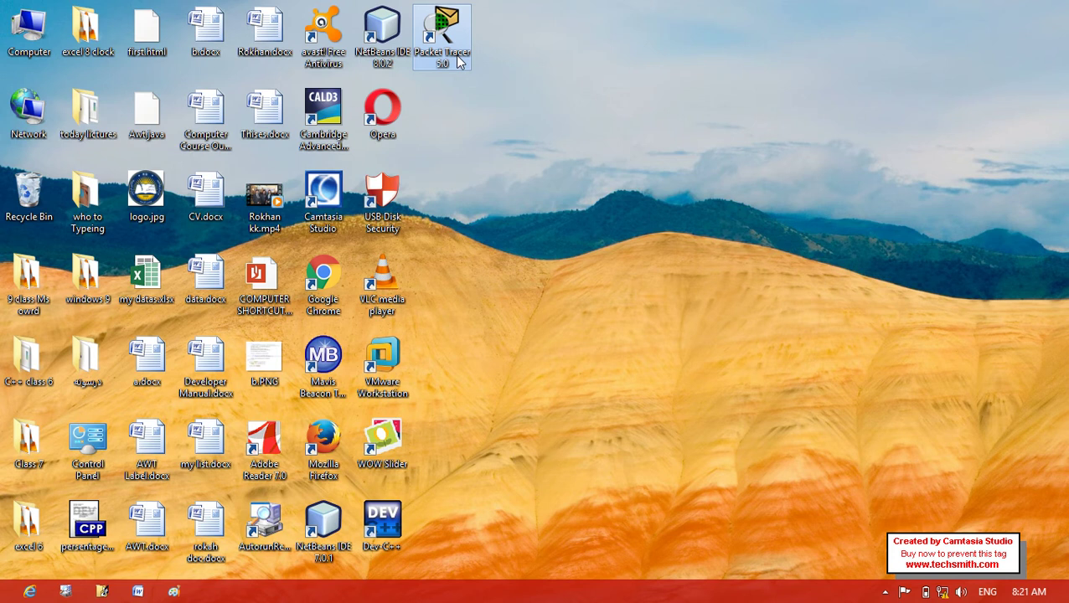
Open Packet Tracer 5.0 from its desktop shortcut and place four generic PC-PT end devices in the logical workspace.
left_click(447, 33)
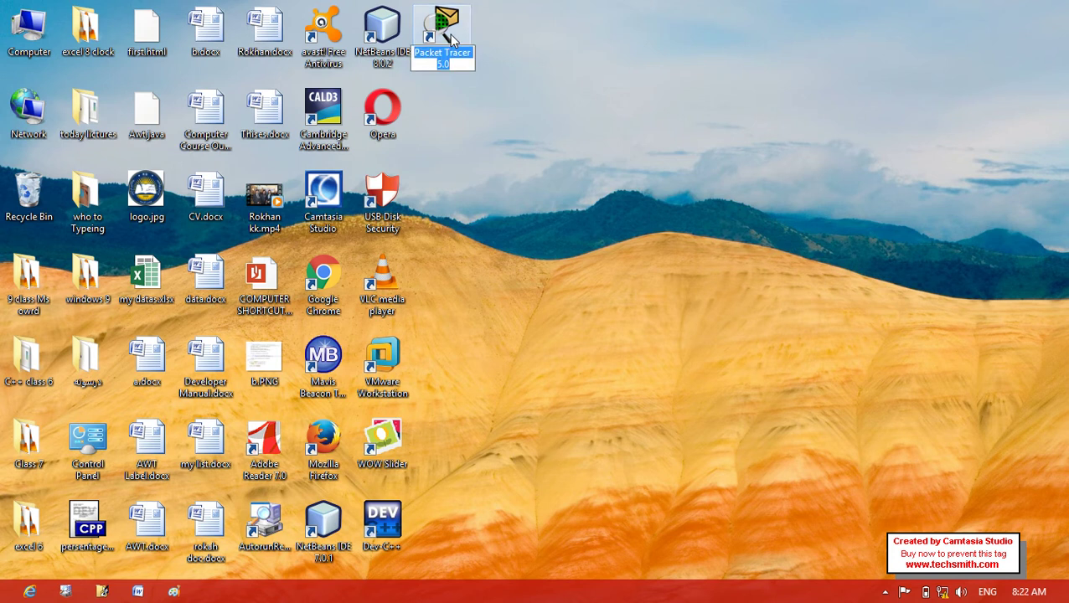
key("Return")
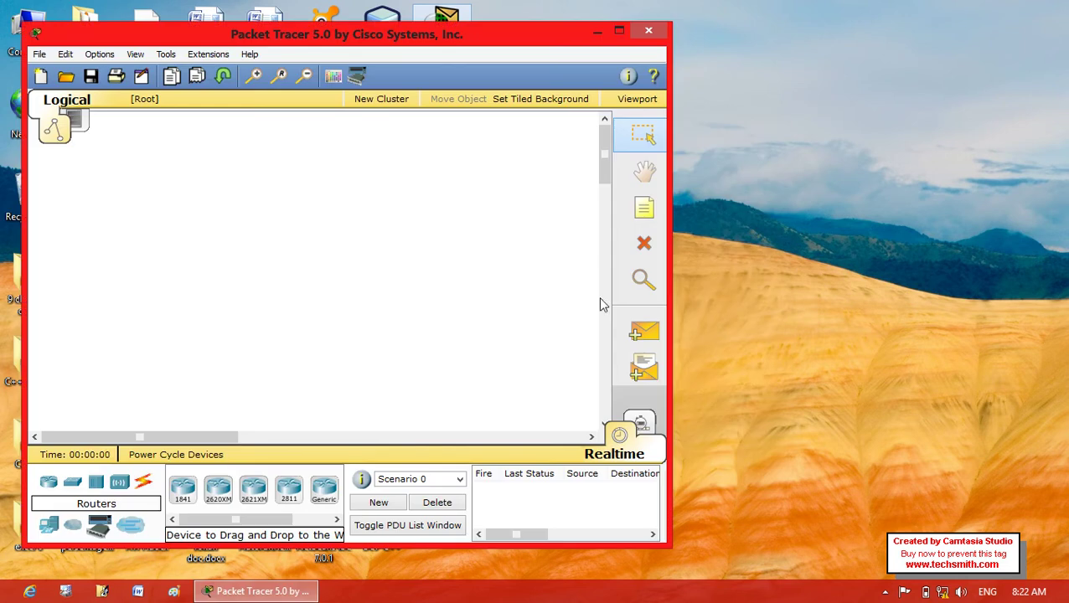
left_click(49, 525)
left_click(189, 492)
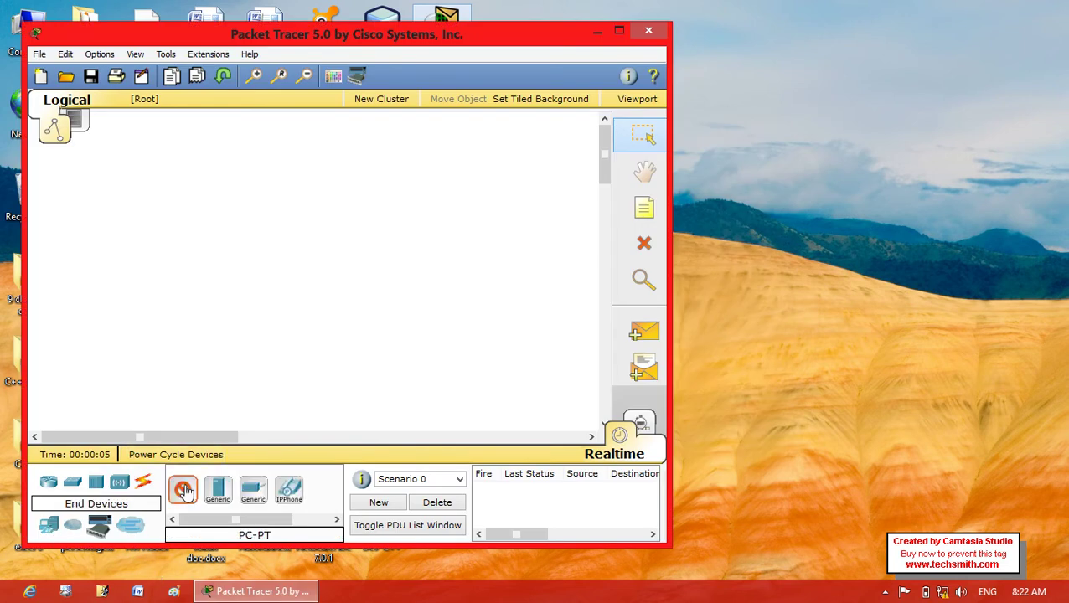
left_click(512, 159)
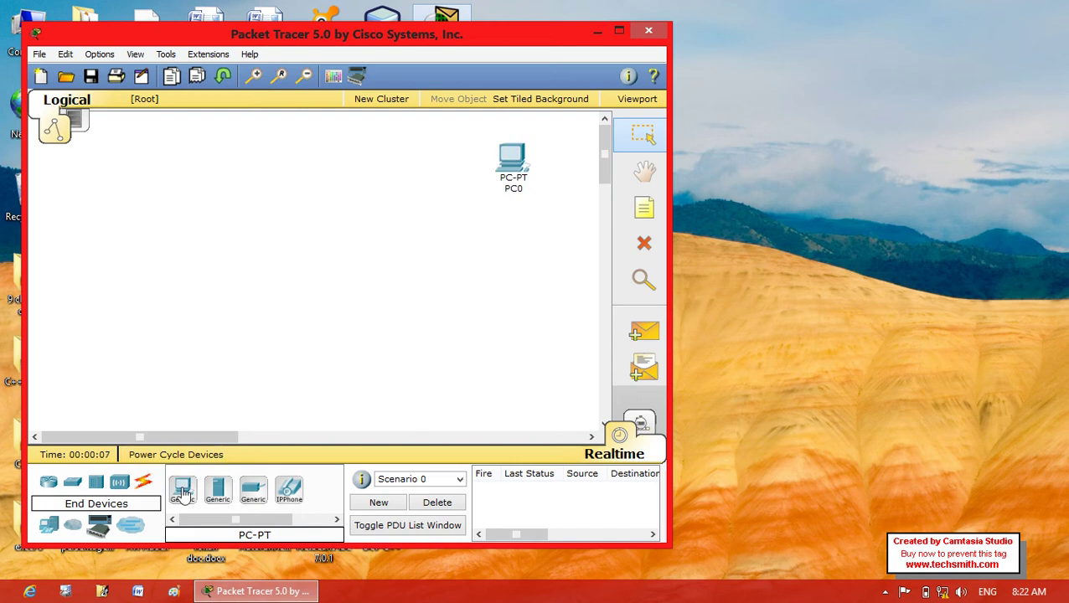
left_click(185, 495)
left_click(523, 270)
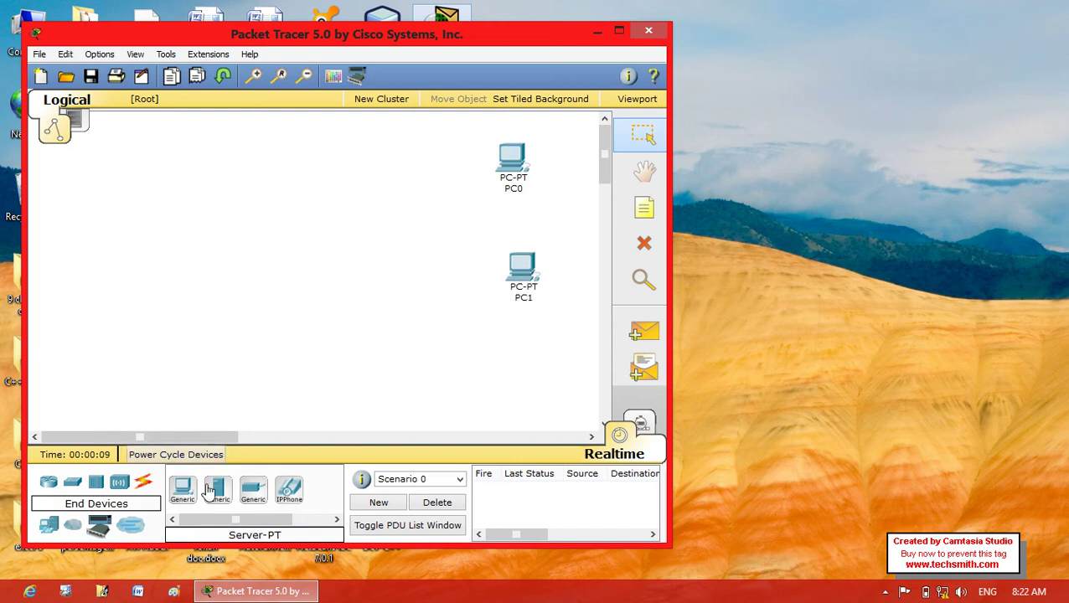
left_click(183, 495)
left_click(504, 337)
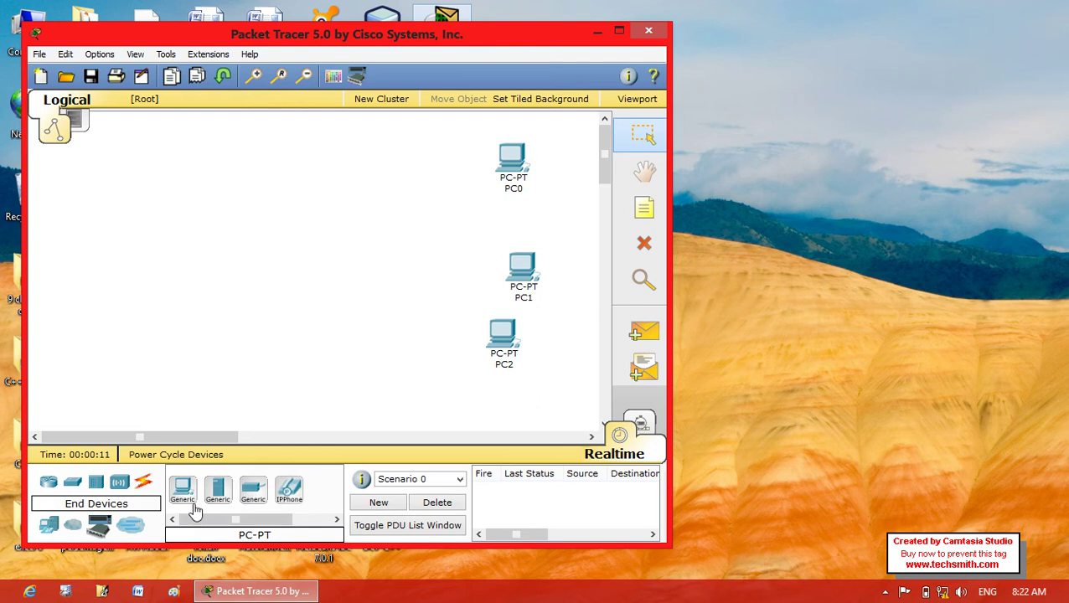
left_click(184, 495)
left_click(451, 394)
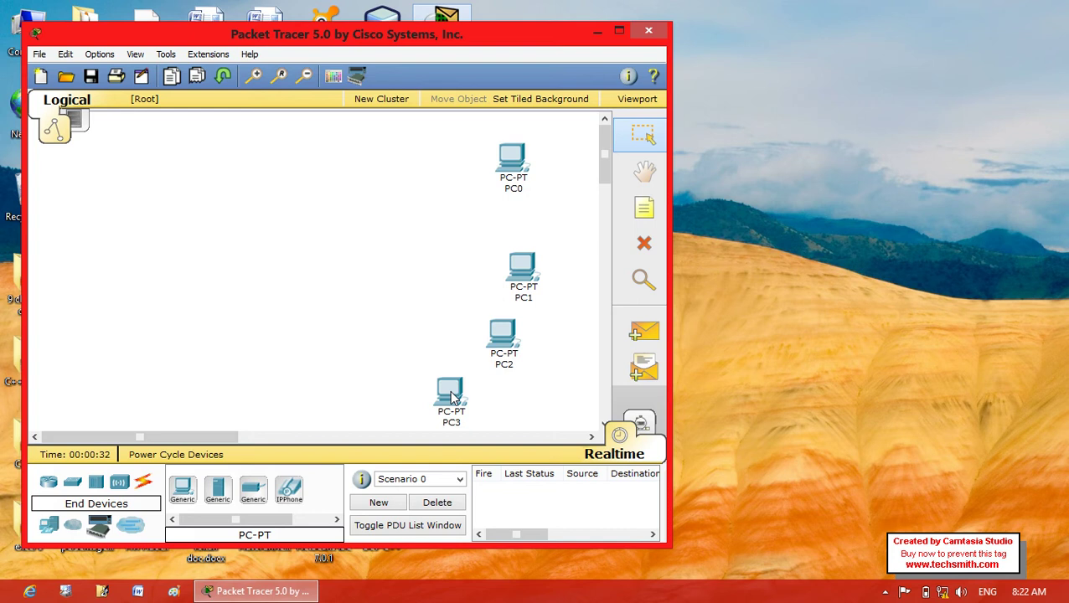
Maximize the Packet Tracer window and exit the program without saving the work.
left_click(619, 34)
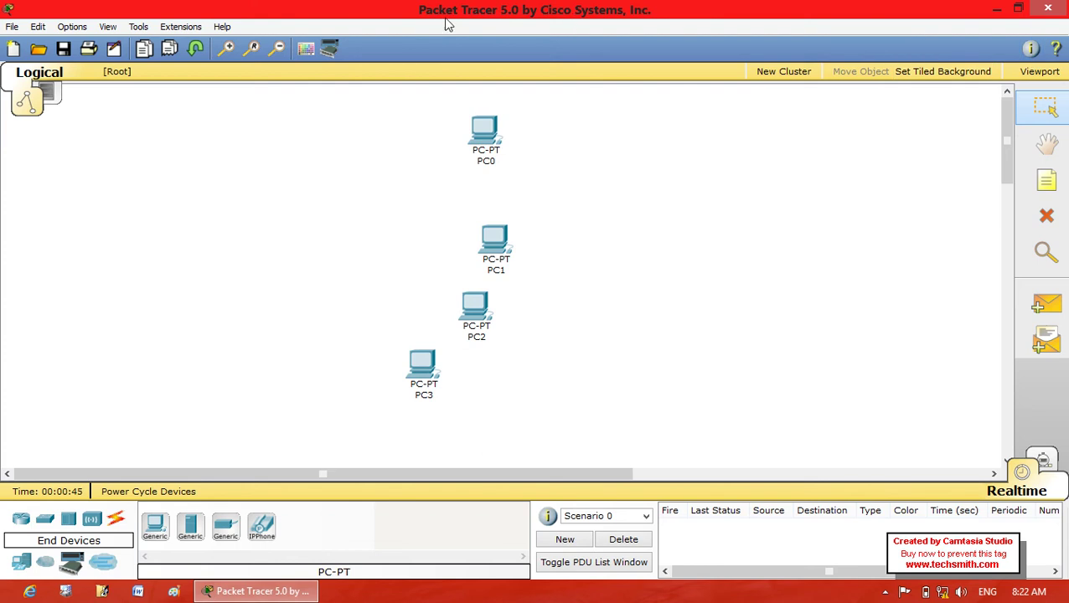
left_click(1048, 8)
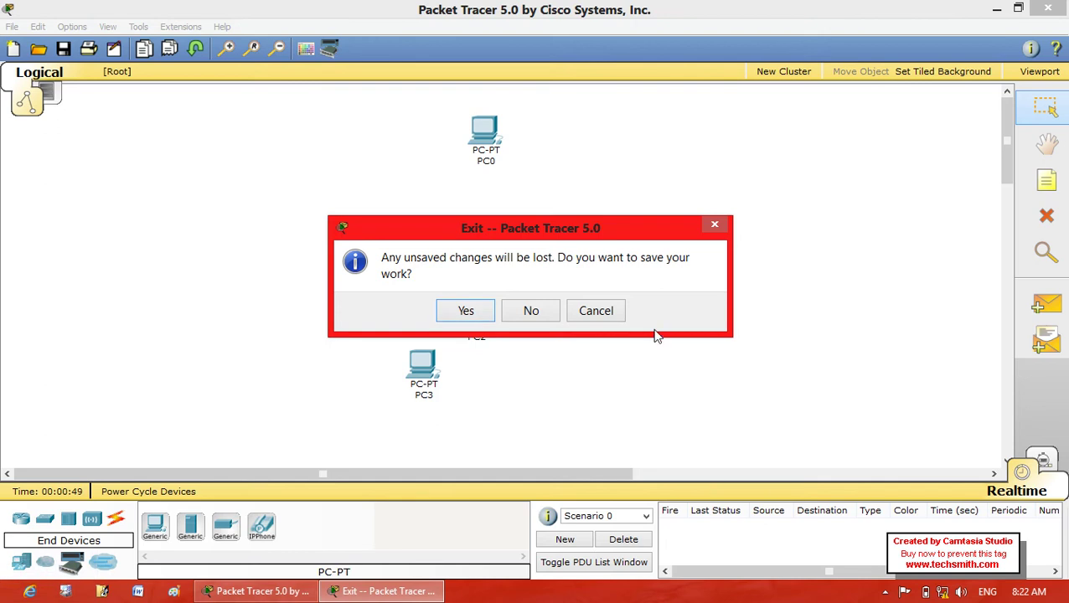
left_click(524, 317)
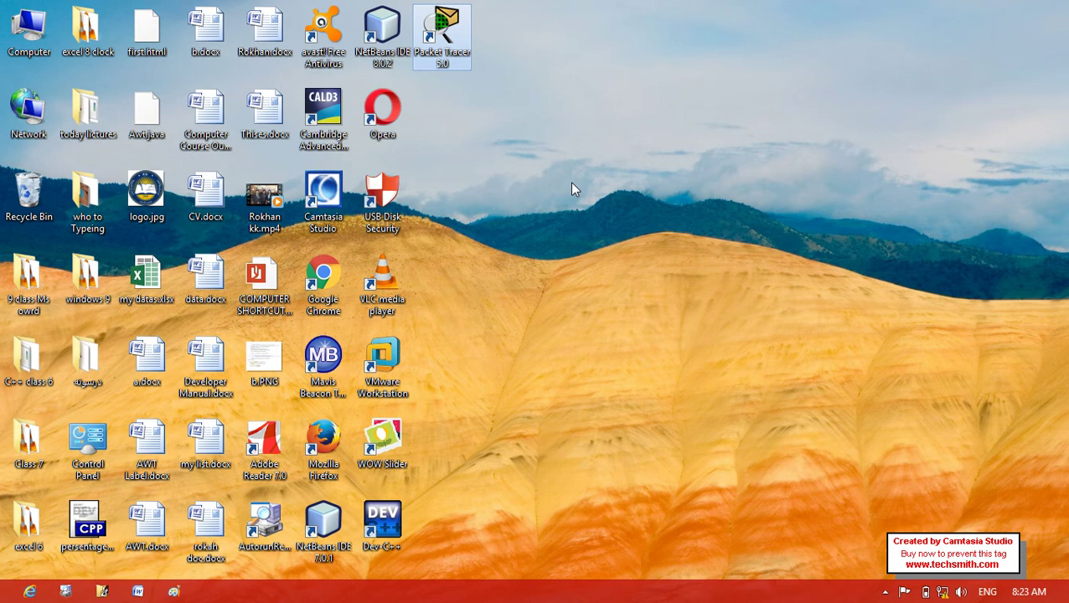
Highlight example desktop items: Google Chrome, a block of document files, and the Cambridge dictionary and NetBeans IDE 8.0.2 shortcuts.
left_click(325, 277)
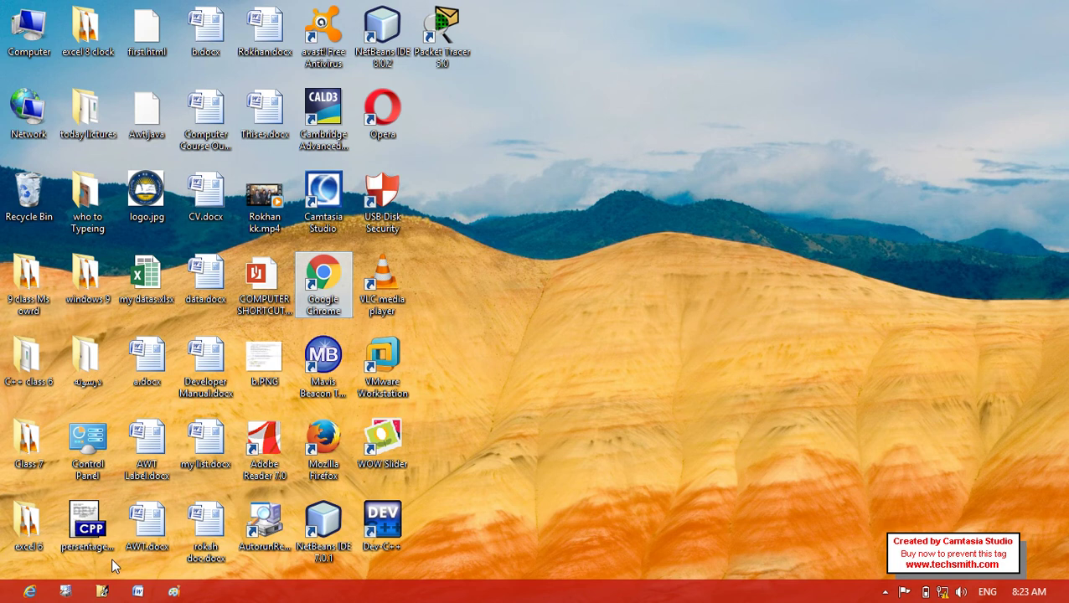
left_click_drag(137, 566, 216, 293)
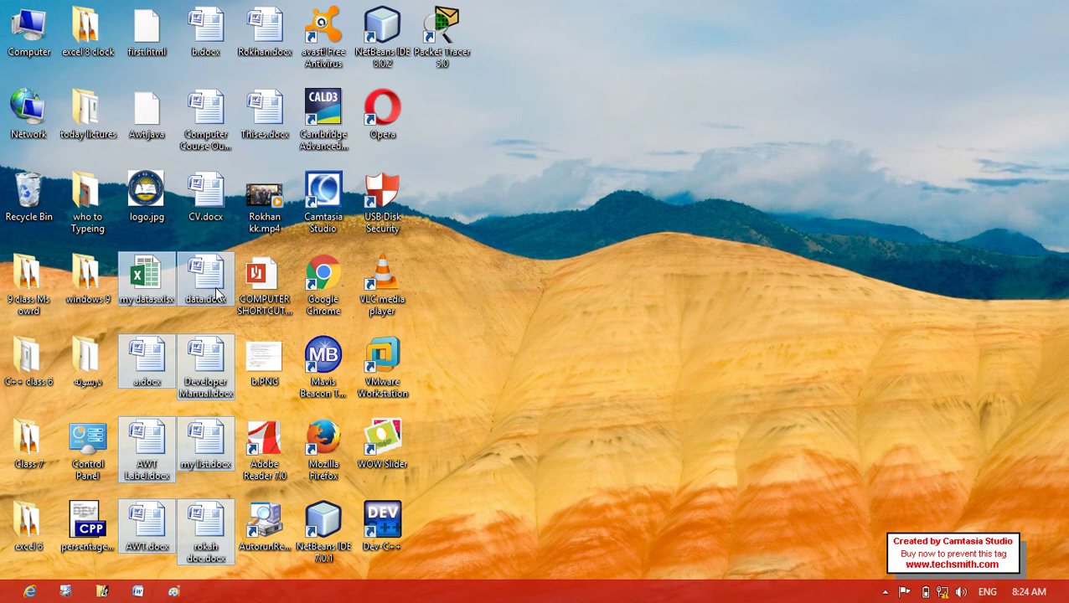
left_click(323, 102)
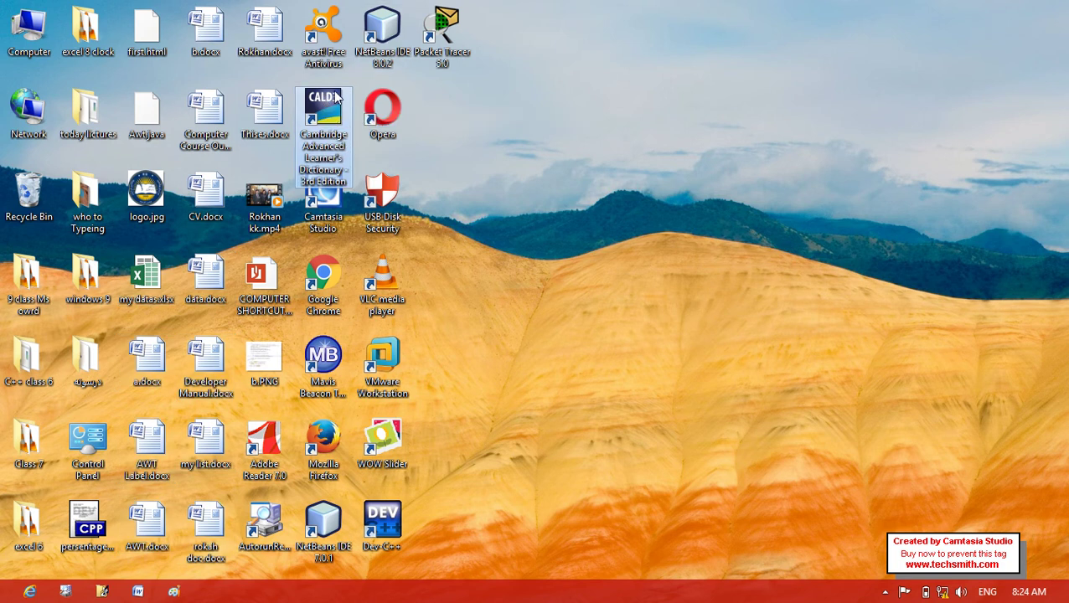
left_click(387, 42)
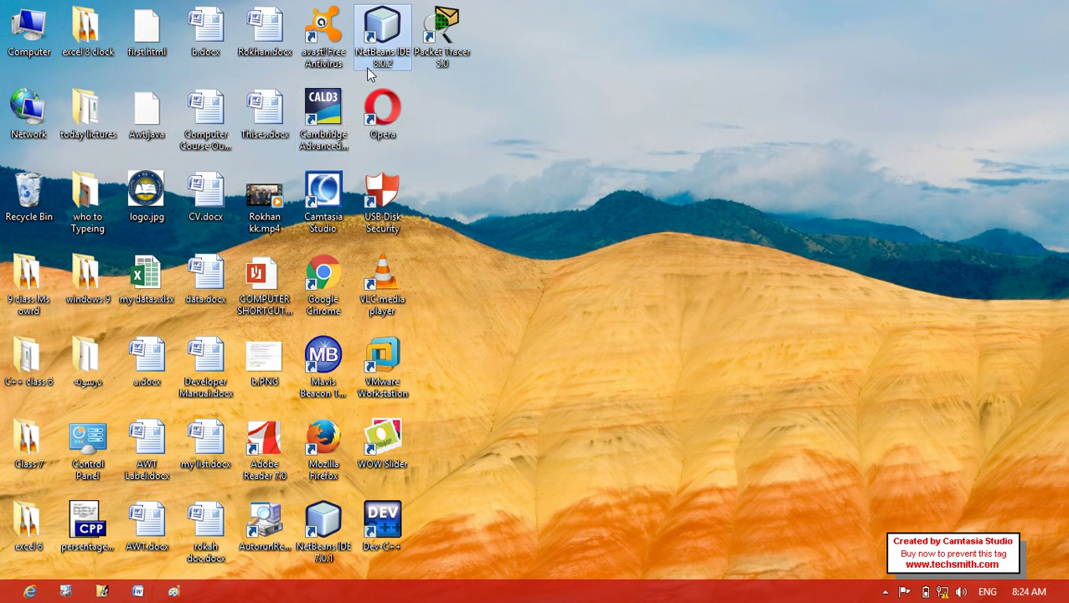
left_click(344, 118)
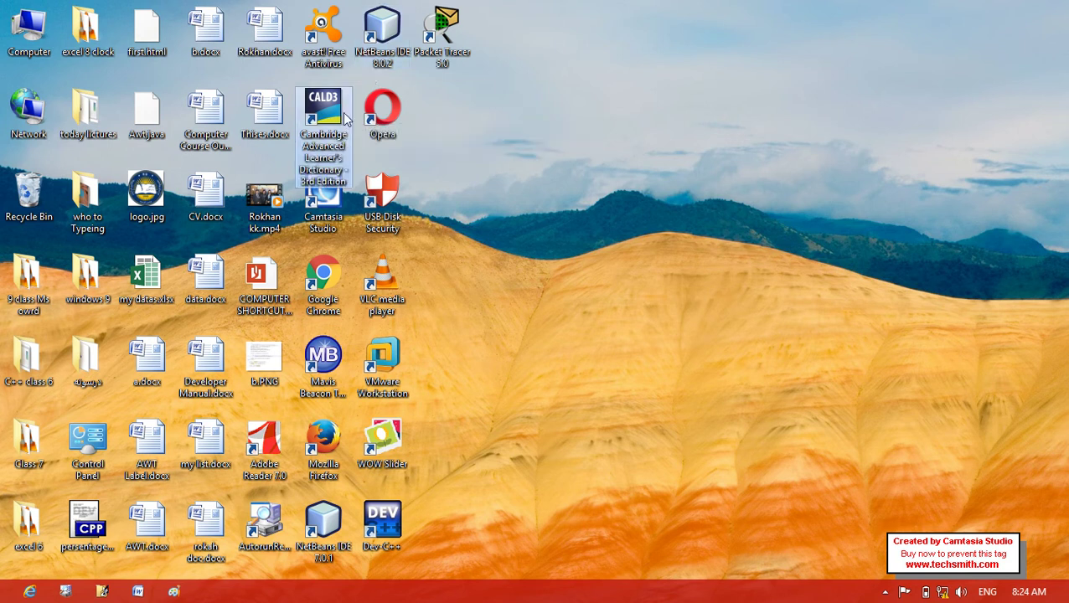
left_click(388, 50)
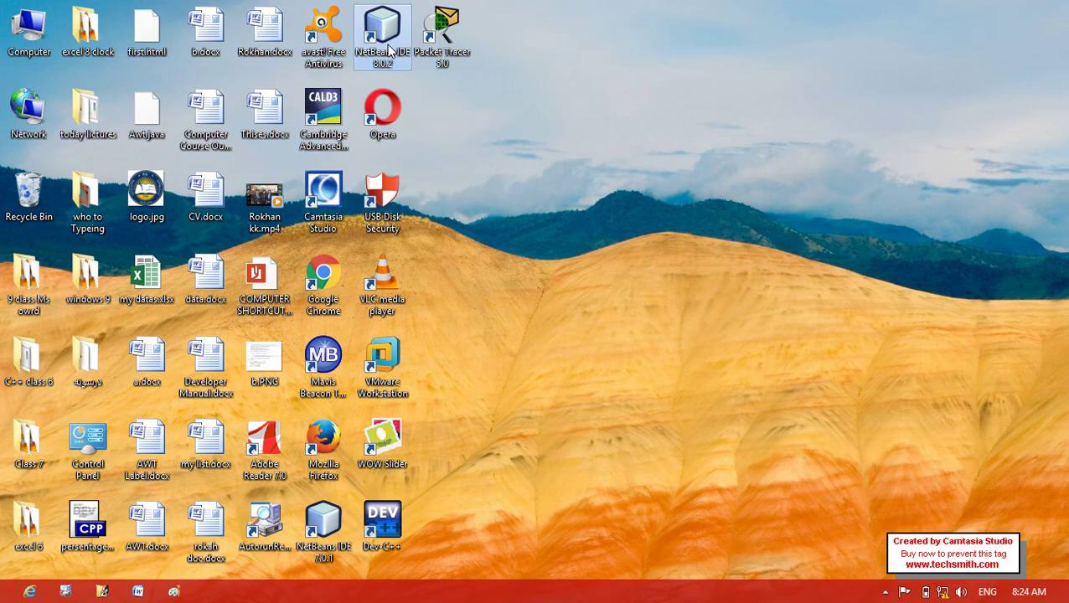
left_click(317, 113)
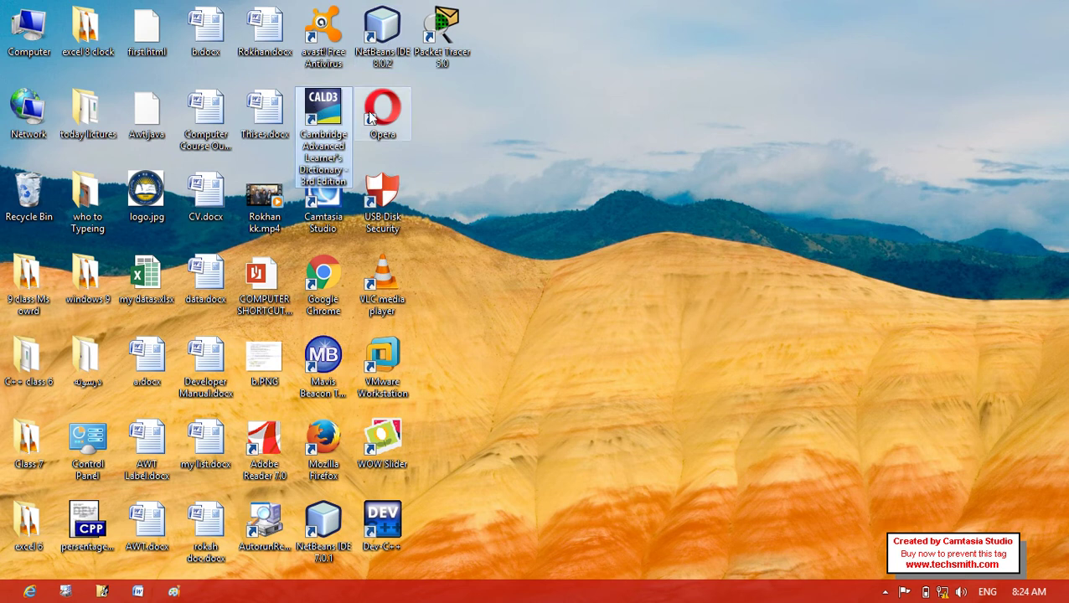
left_click(541, 111)
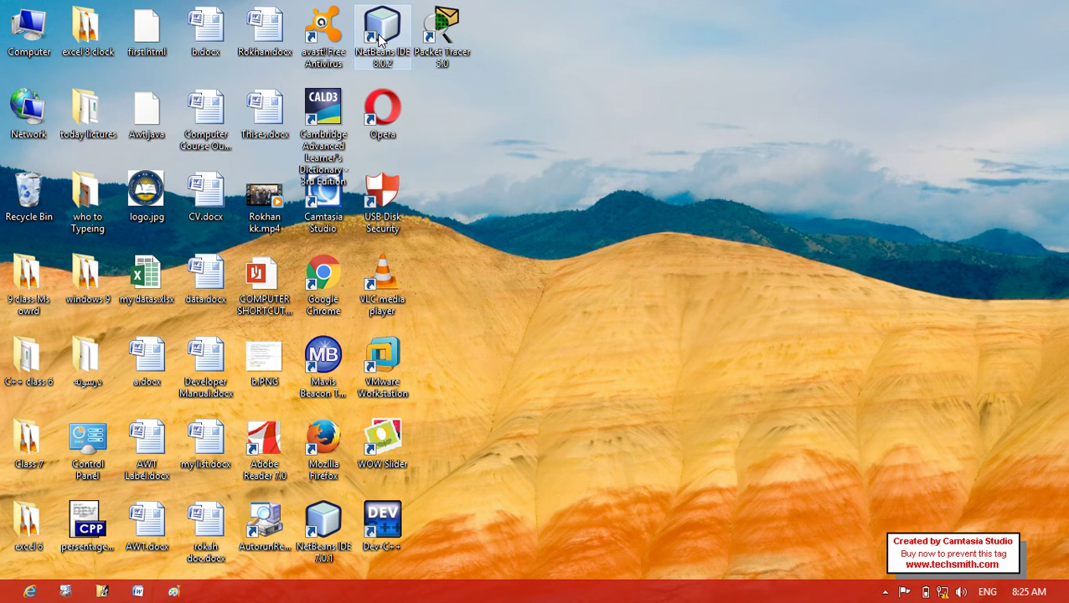
Refresh the desktop.
right_click(459, 238)
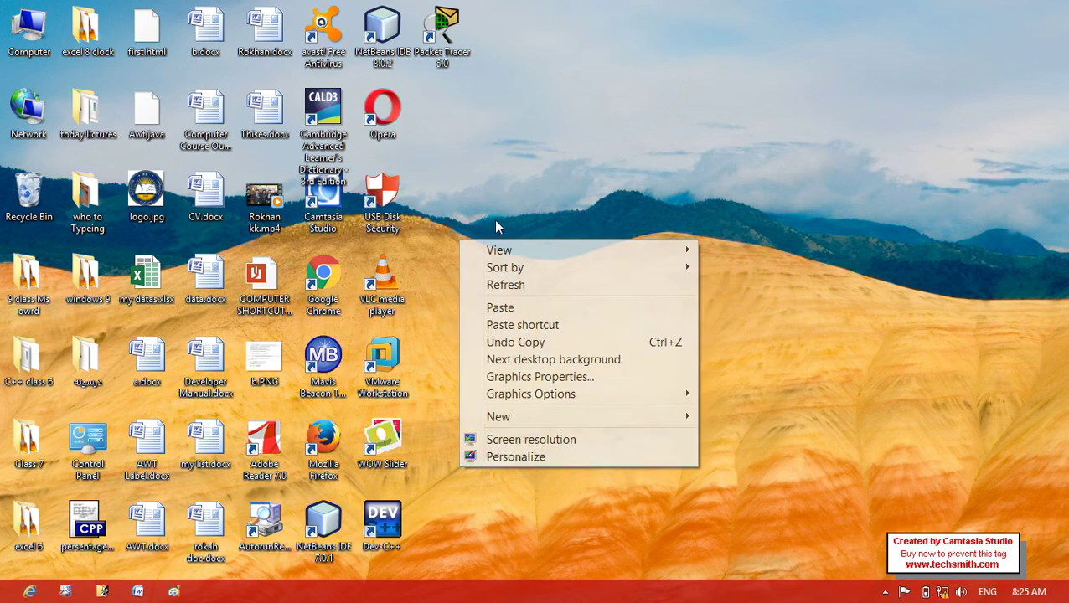
left_click(506, 285)
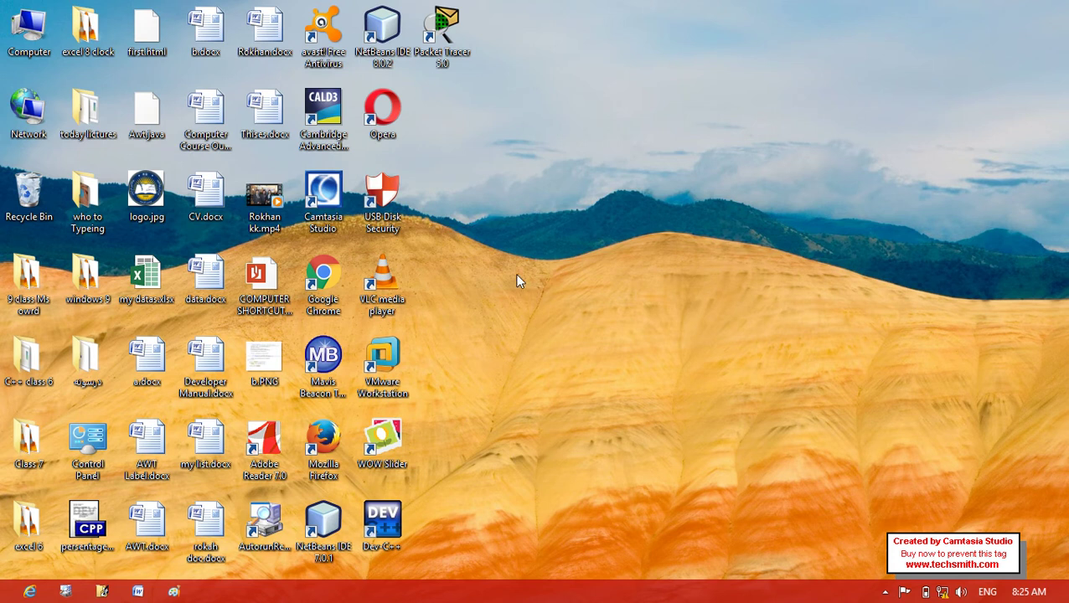
Highlight the Cambridge dictionary and NetBeans IDE 8.0.2 shortcuts one after the other, and refresh the desktop.
left_click(330, 132)
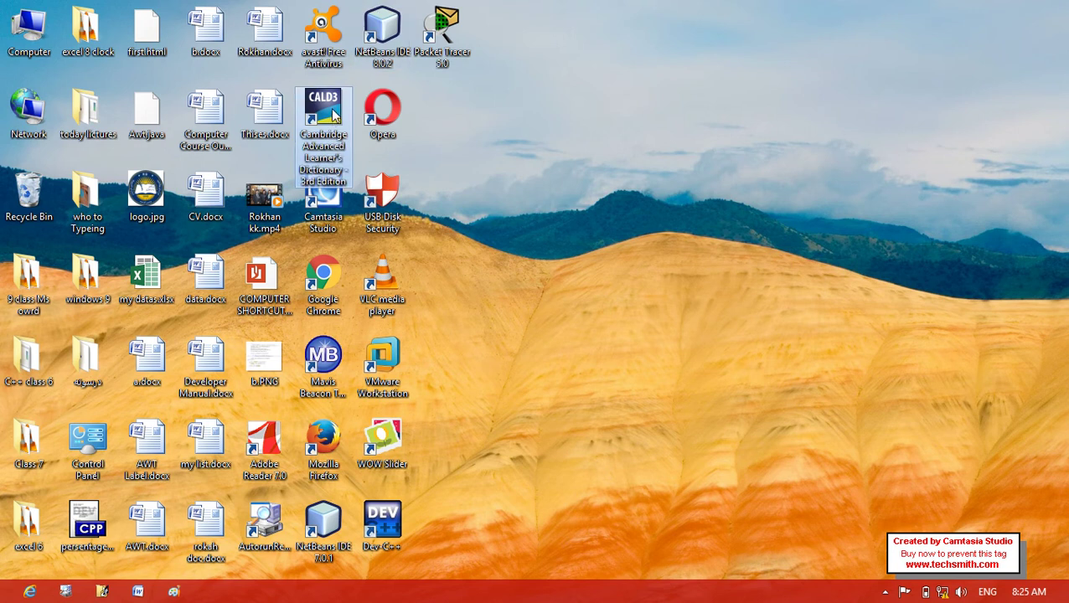
left_click(361, 64)
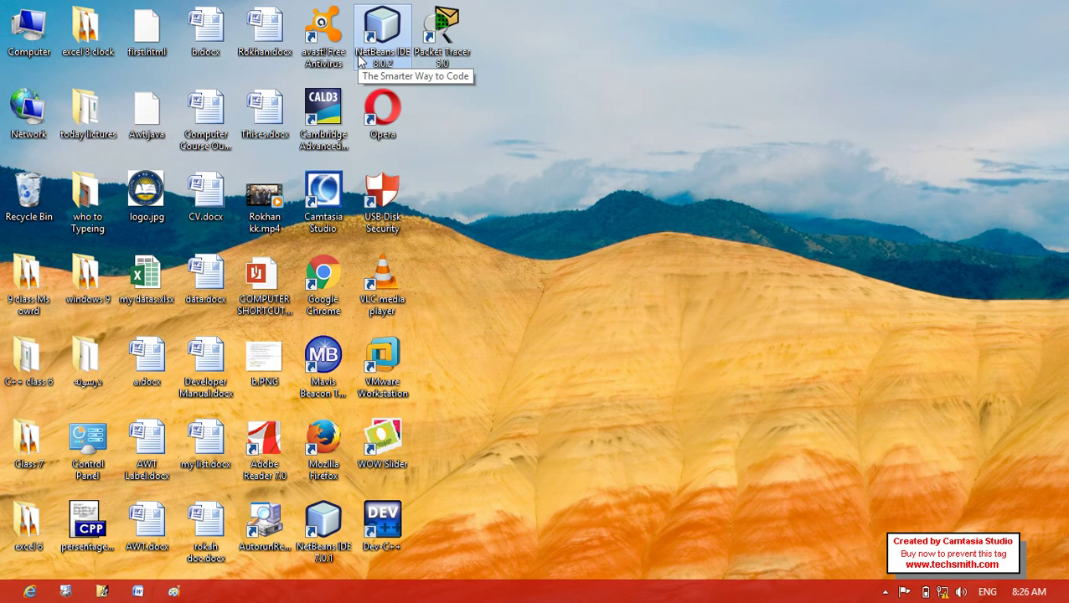
right_click(645, 125)
left_click(683, 172)
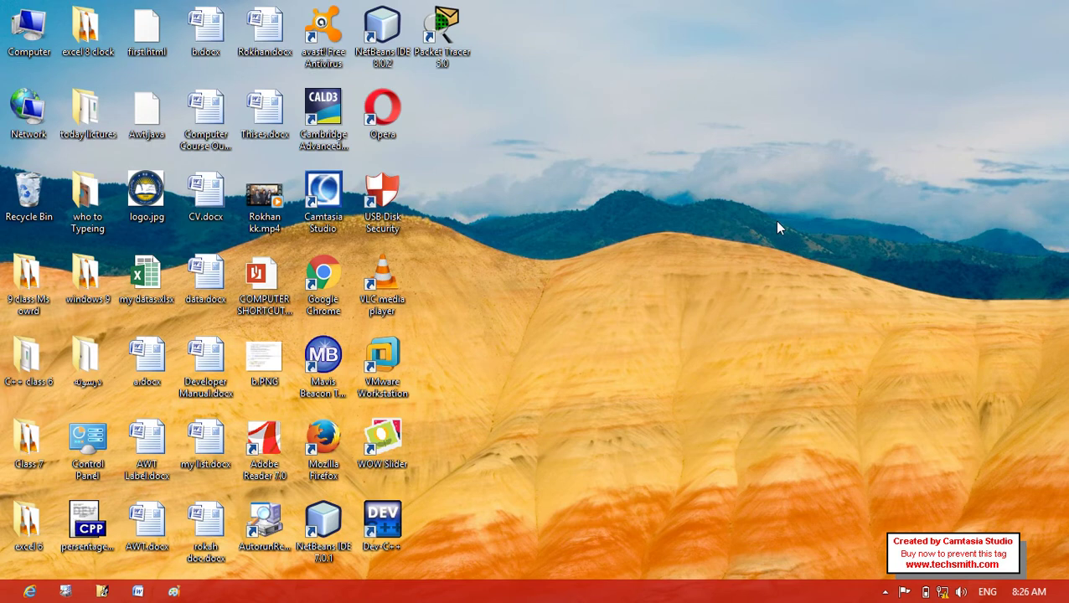
Select all the desktop icons together and clear the selection.
left_click_drag(546, 50, 7, 554)
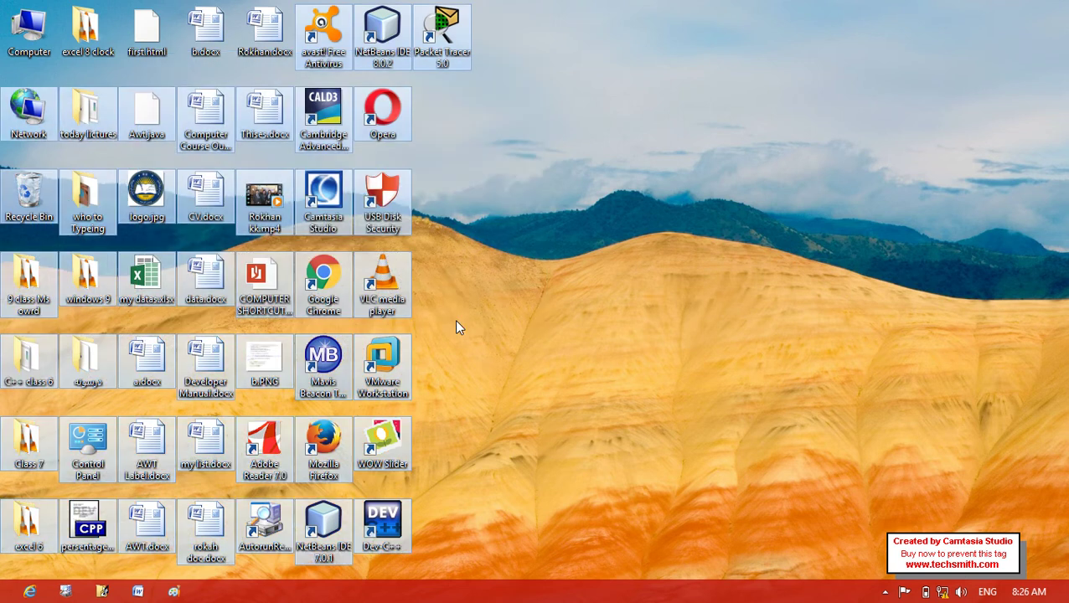
left_click(457, 326)
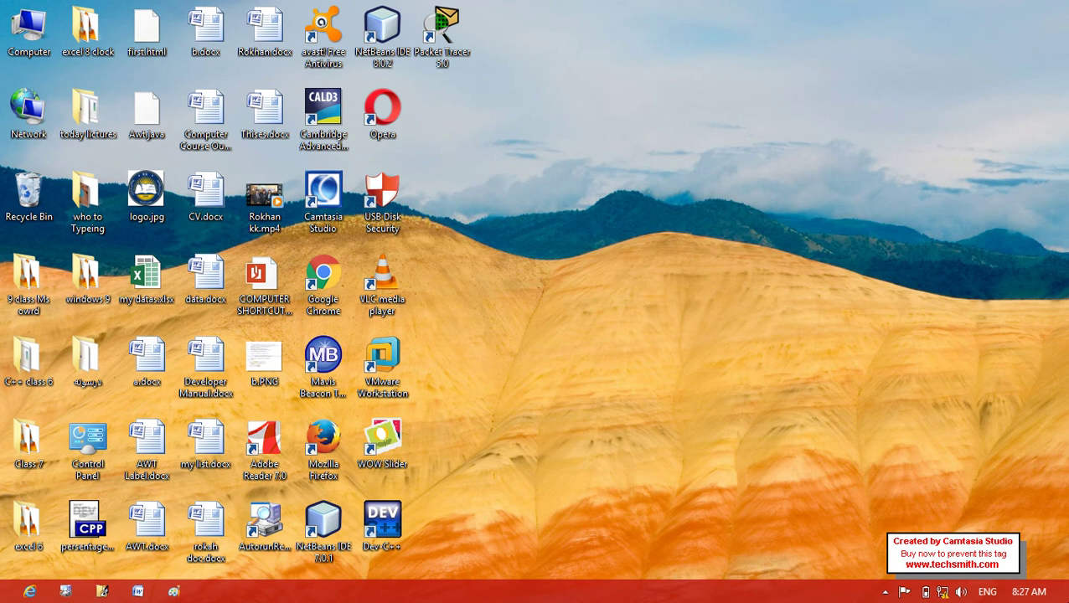
Open the Settings pane from the Windows charms to view its options, and close it.
mouse_move(1031, 63)
mouse_move(1067, 265)
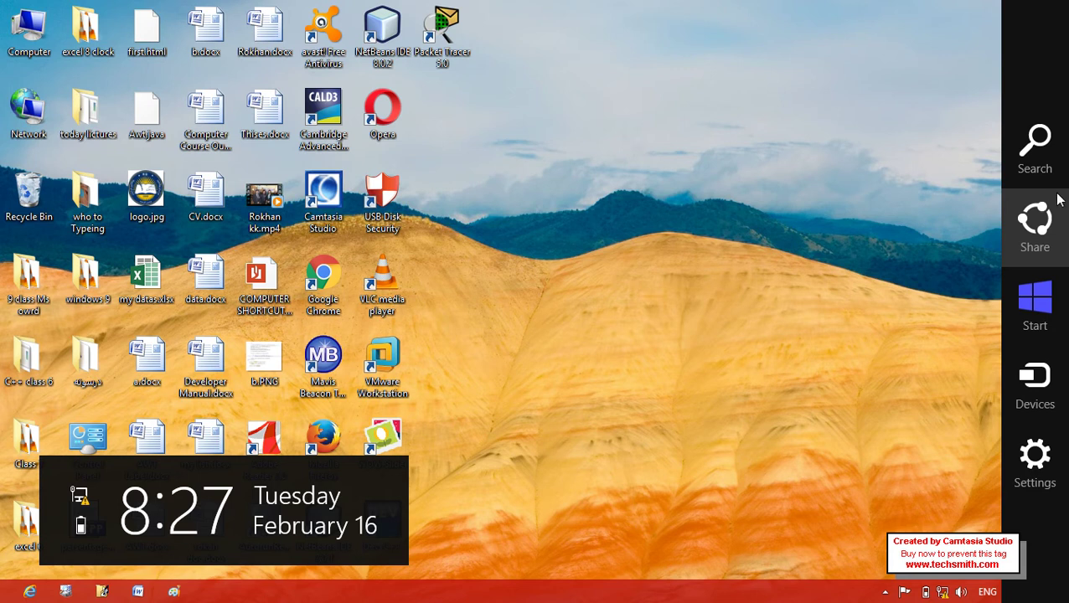
left_click(1024, 466)
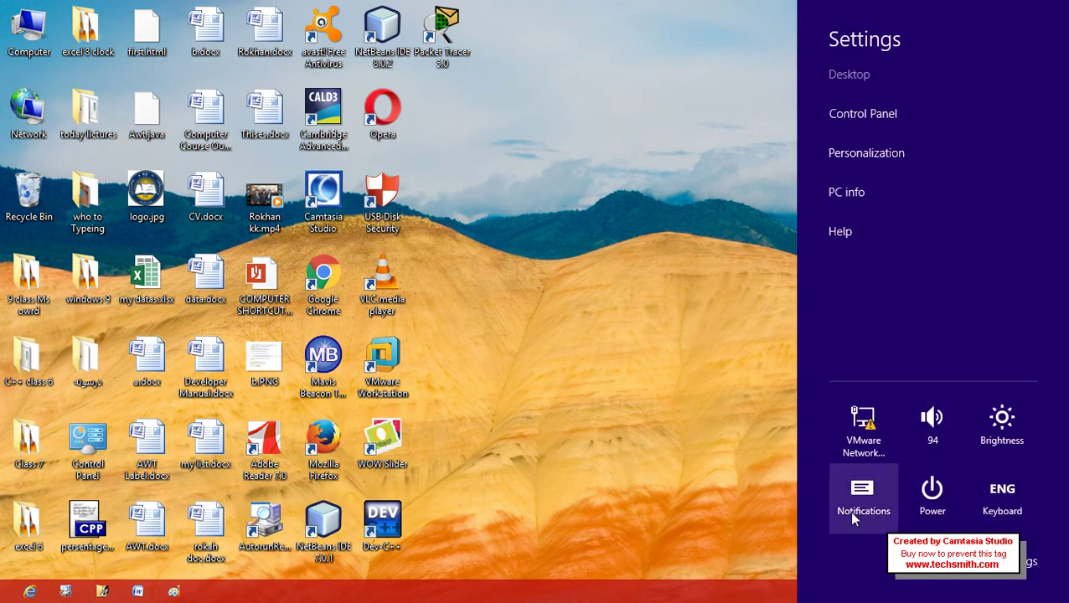
left_click(672, 370)
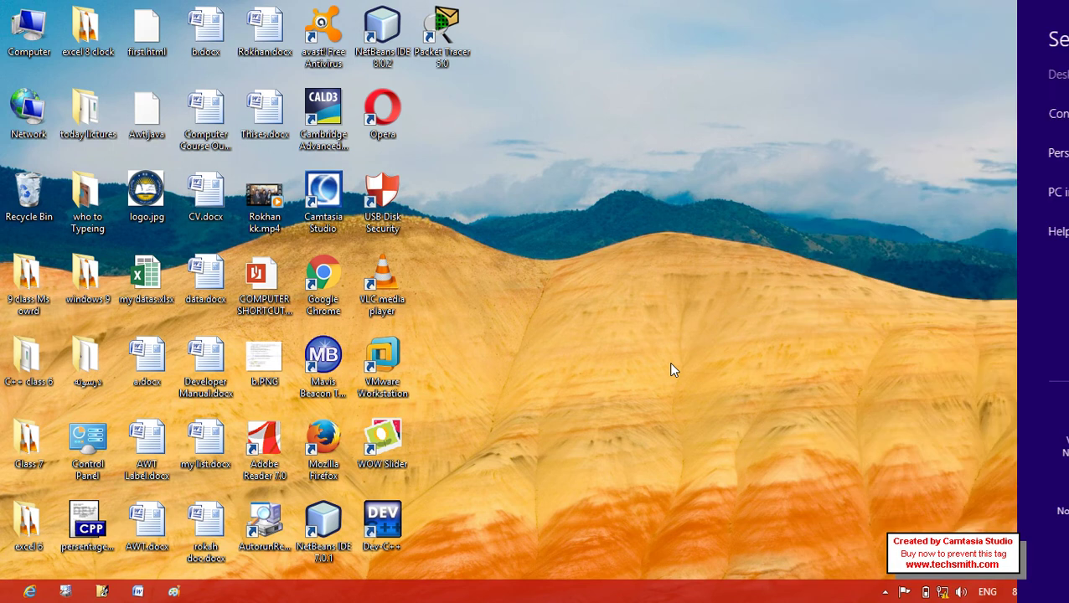
Display the Windows charms at the edge of the desktop, and refresh the desktop twice.
mouse_move(1068, 600)
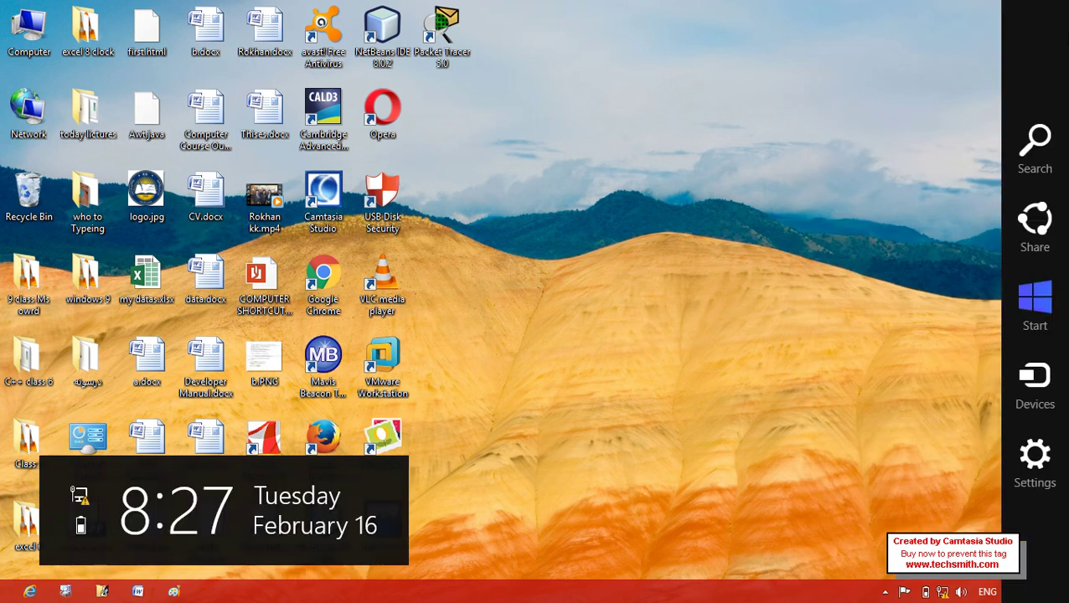
right_click(554, 87)
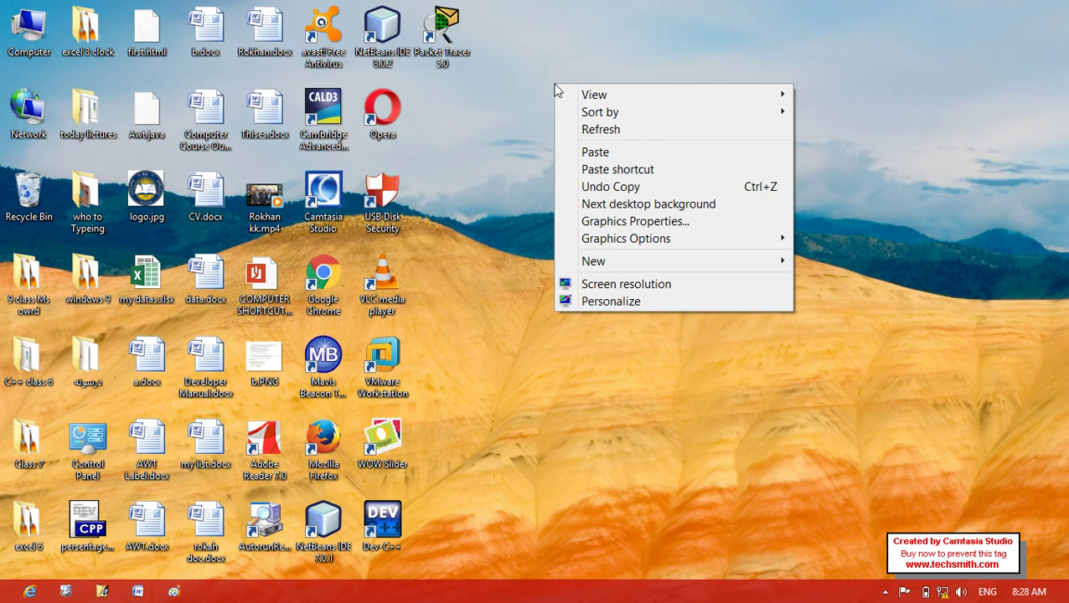
left_click(573, 129)
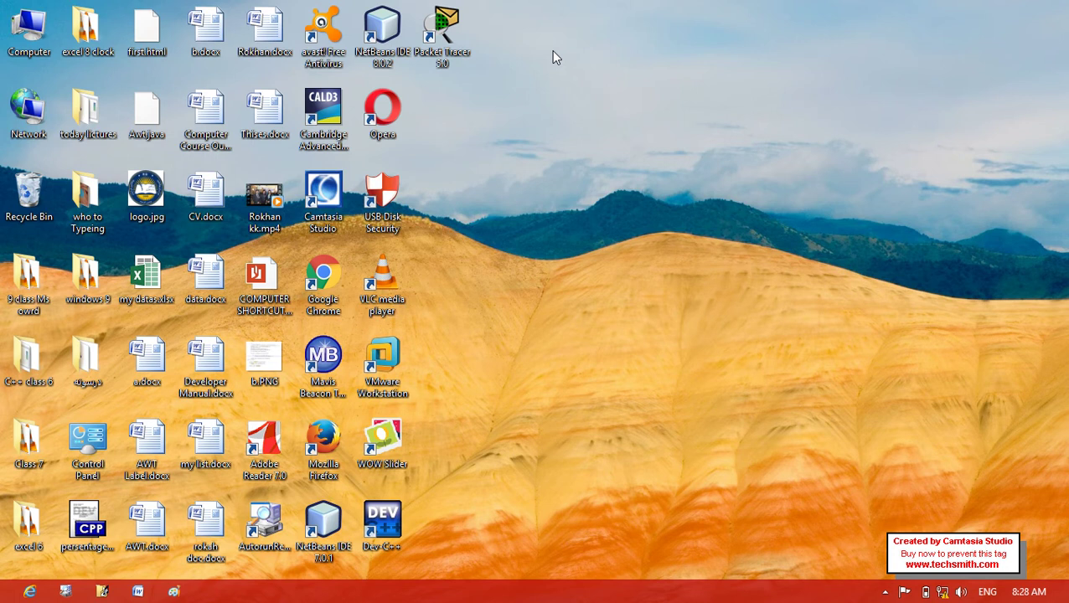
left_click(323, 199)
right_click(706, 109)
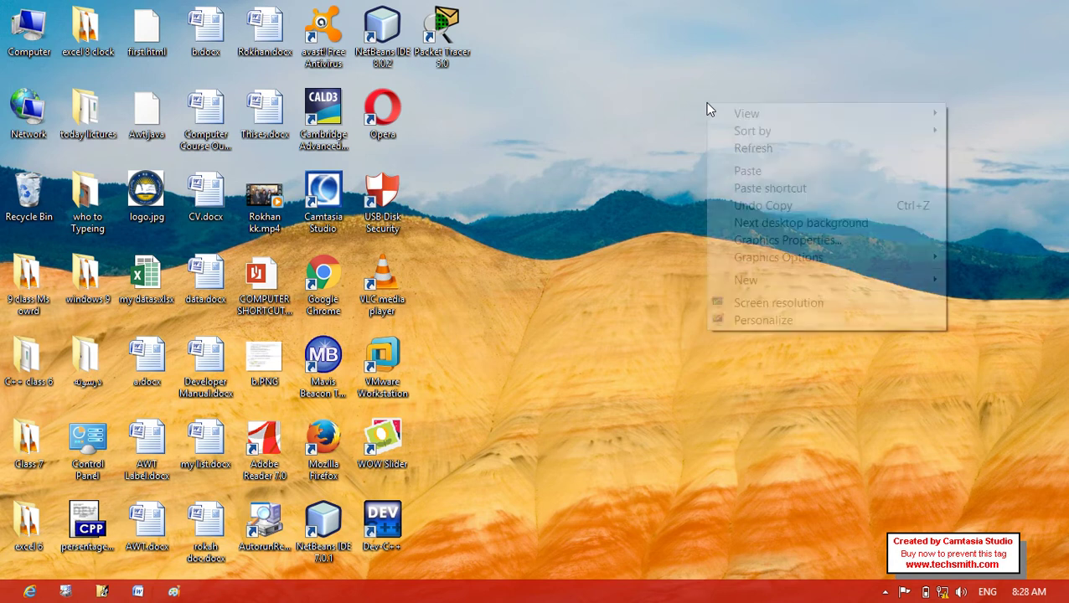
left_click(741, 147)
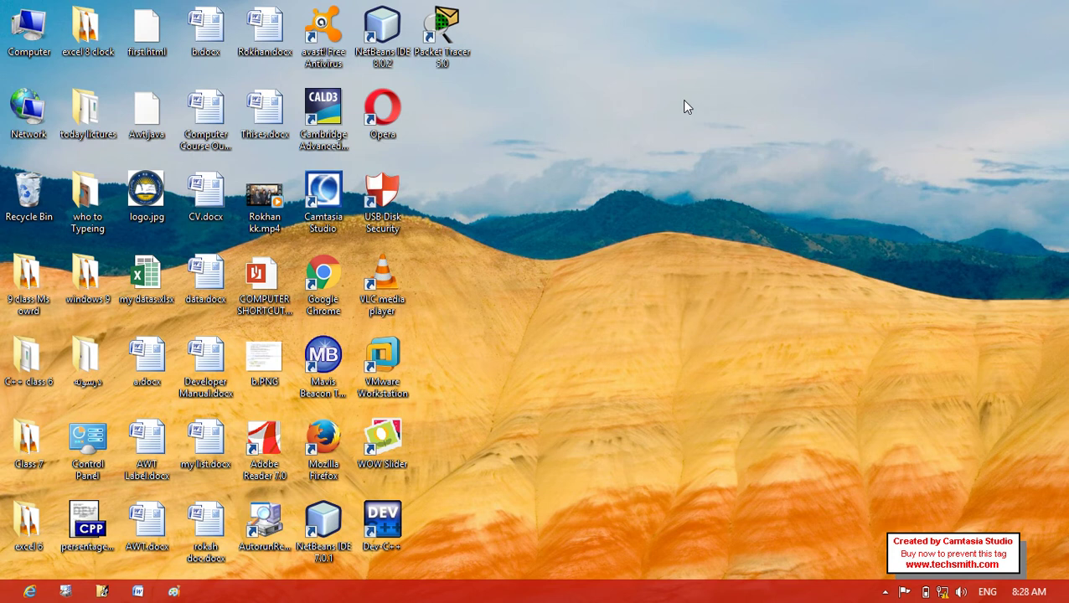
Switch the desktop icons to the Large icons size, and return them to Medium icons.
right_click(684, 106)
mouse_move(729, 115)
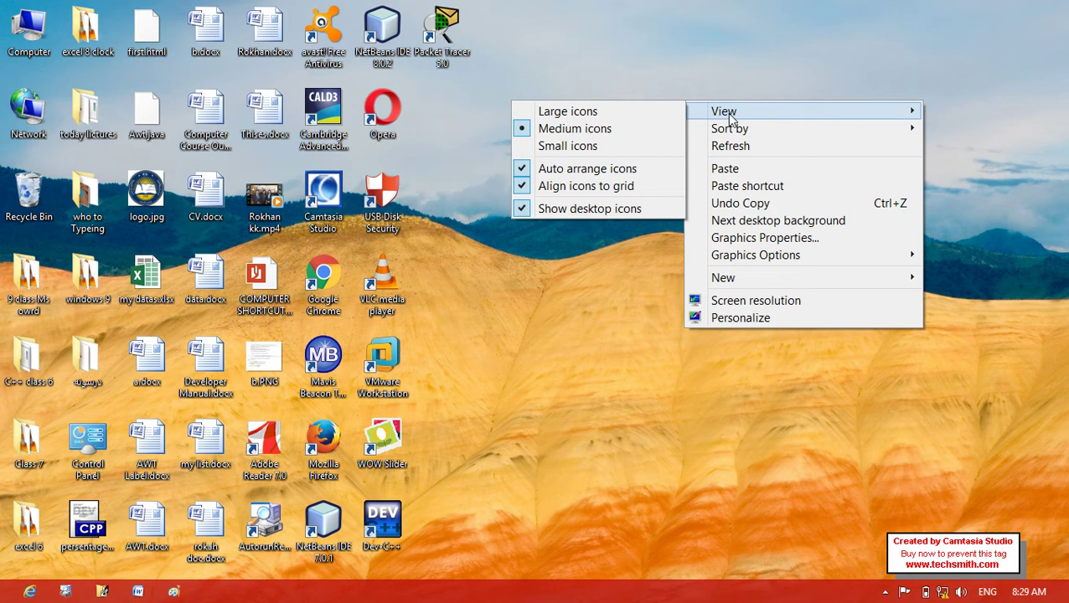
left_click(608, 113)
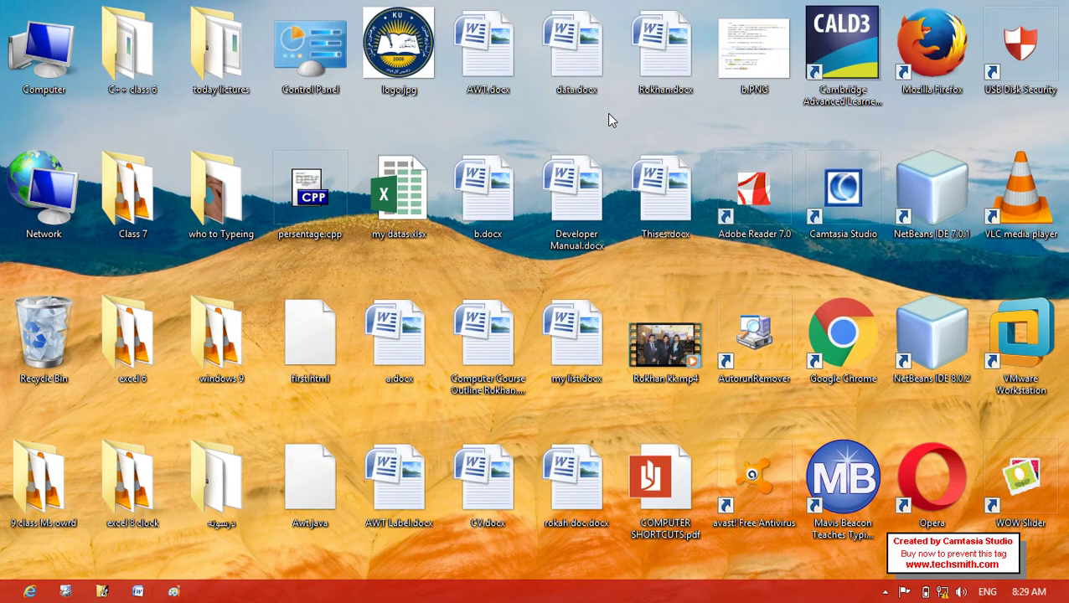
right_click(609, 114)
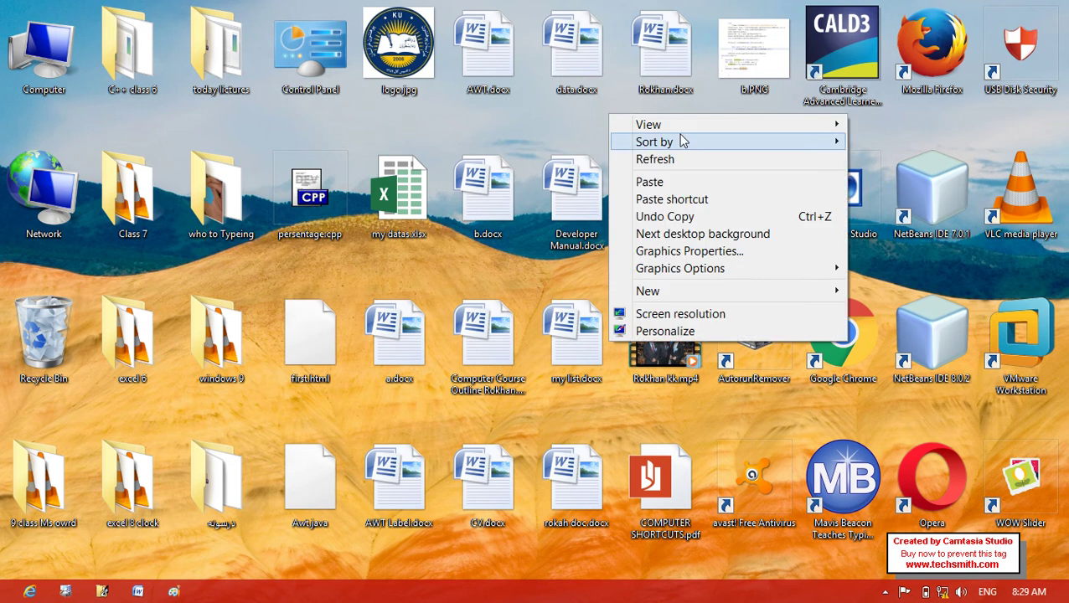
mouse_move(681, 125)
left_click(863, 144)
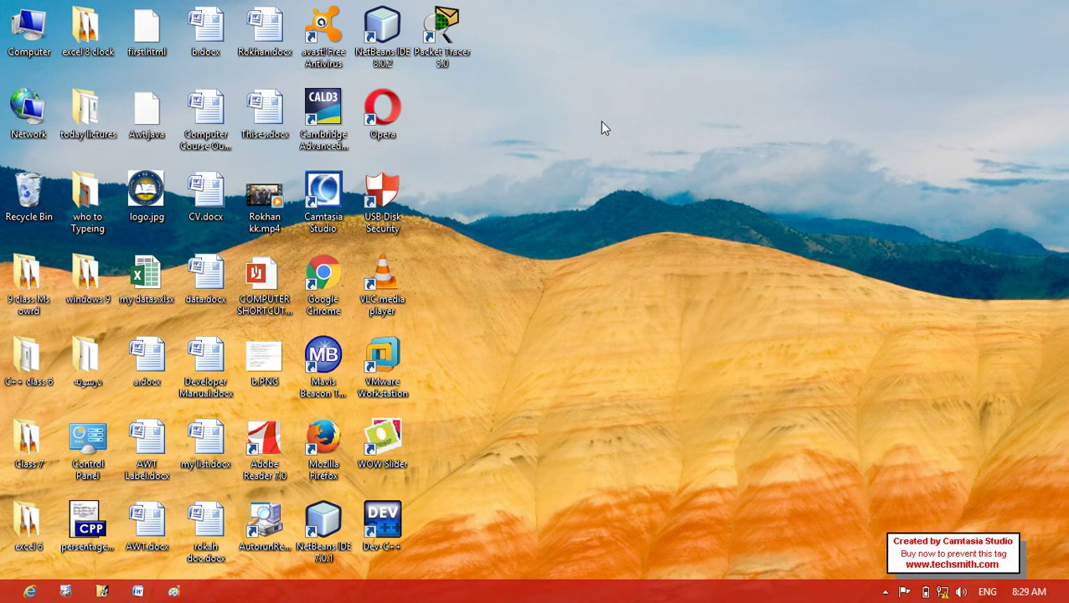
Set the desktop icon size to Small icons.
right_click(601, 123)
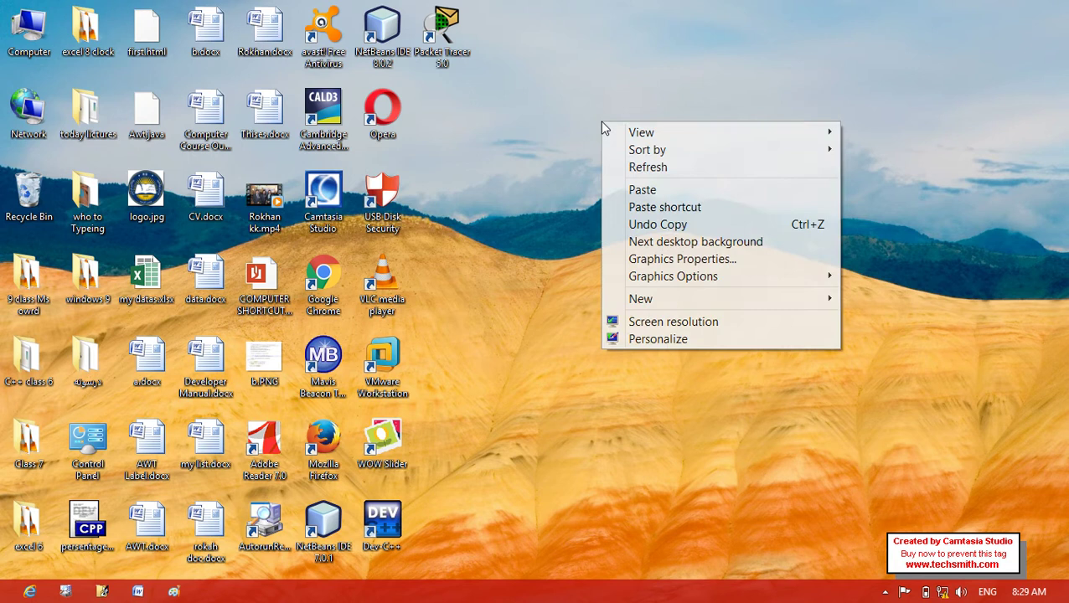
mouse_move(673, 132)
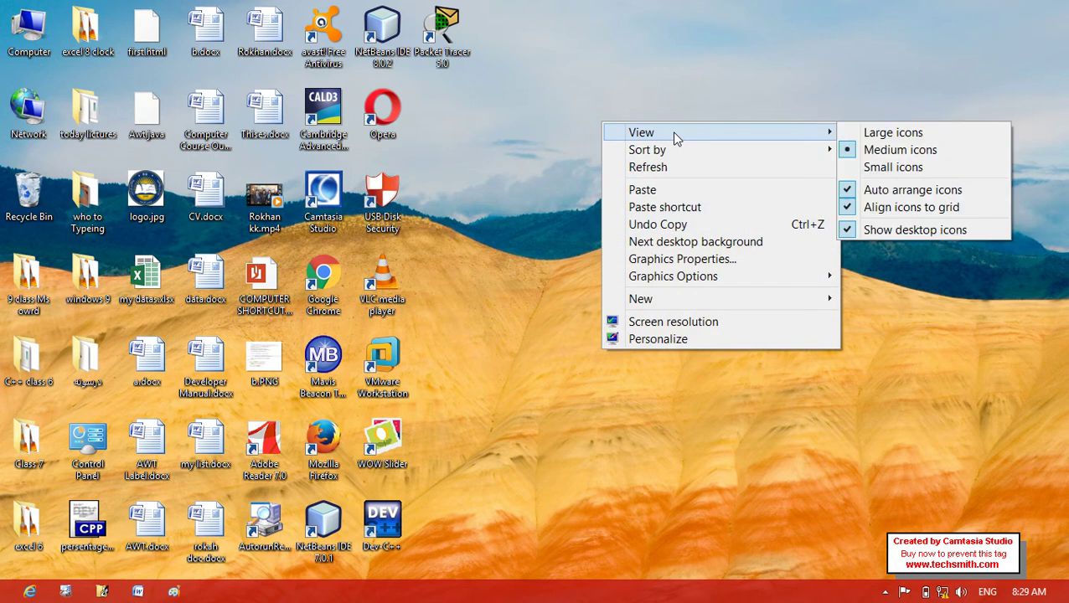
left_click(920, 169)
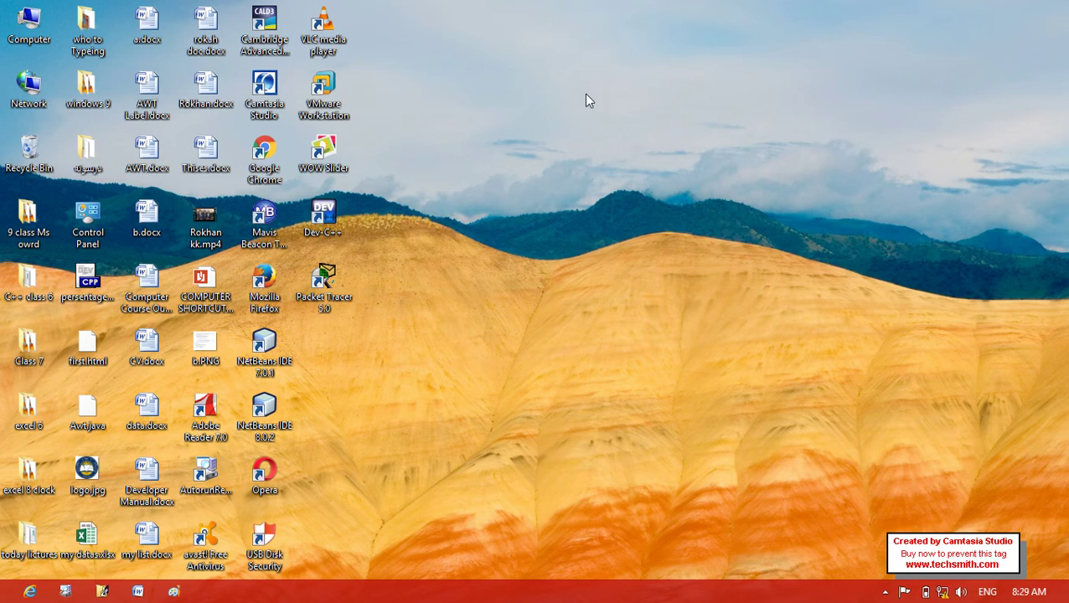
Turn off Auto arrange icons for the desktop.
right_click(493, 103)
mouse_move(611, 116)
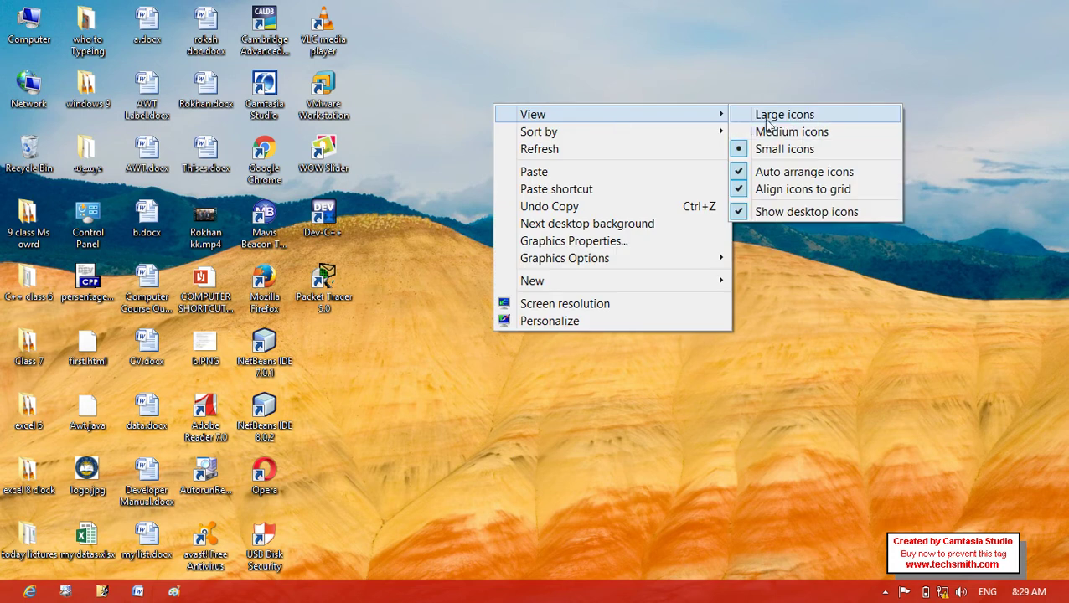
left_click(737, 173)
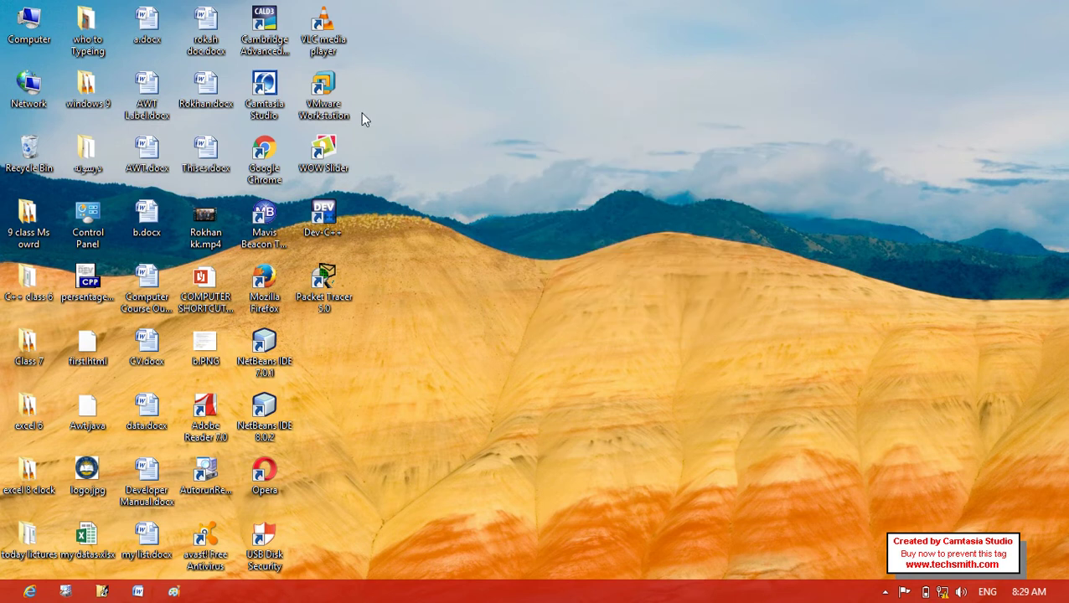
Move the VMware Workstation, WOW Slider, Dev-C++, Packet Tracer and Google Chrome shortcuts out to the empty area of the desktop.
left_click_drag(323, 92, 591, 82)
left_click_drag(324, 152, 564, 142)
left_click_drag(768, 117, 765, 119)
left_click_drag(324, 220, 670, 163)
left_click_drag(317, 294, 450, 165)
left_click(613, 109)
left_click_drag(323, 289, 677, 96)
left_click_drag(273, 159, 588, 176)
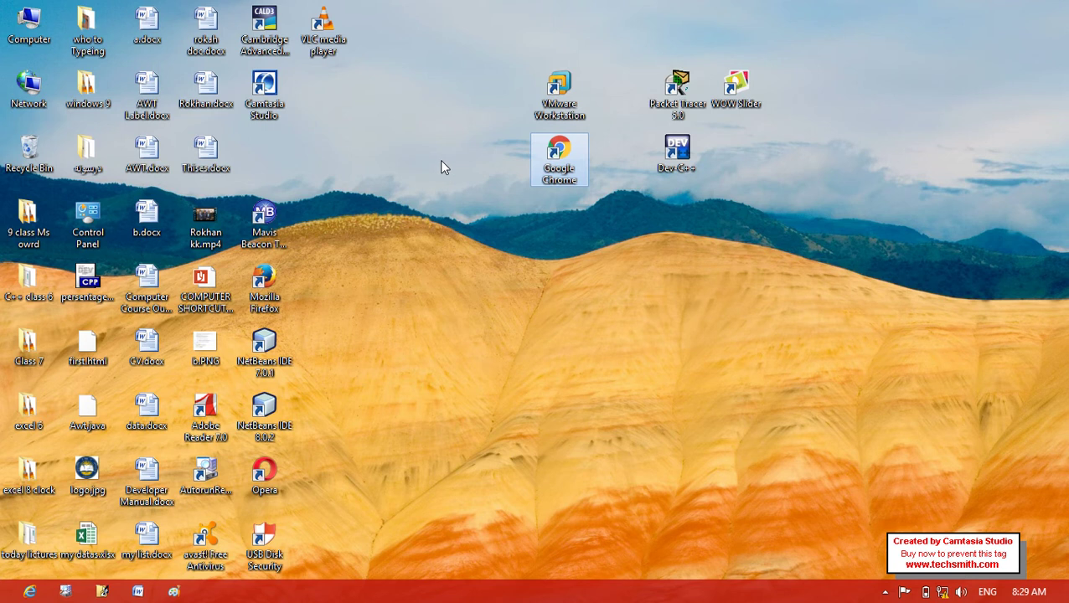
Turn on Auto arrange icons, and try to move the WOW Slider and Dev-C++ shortcuts away from their column.
right_click(424, 198)
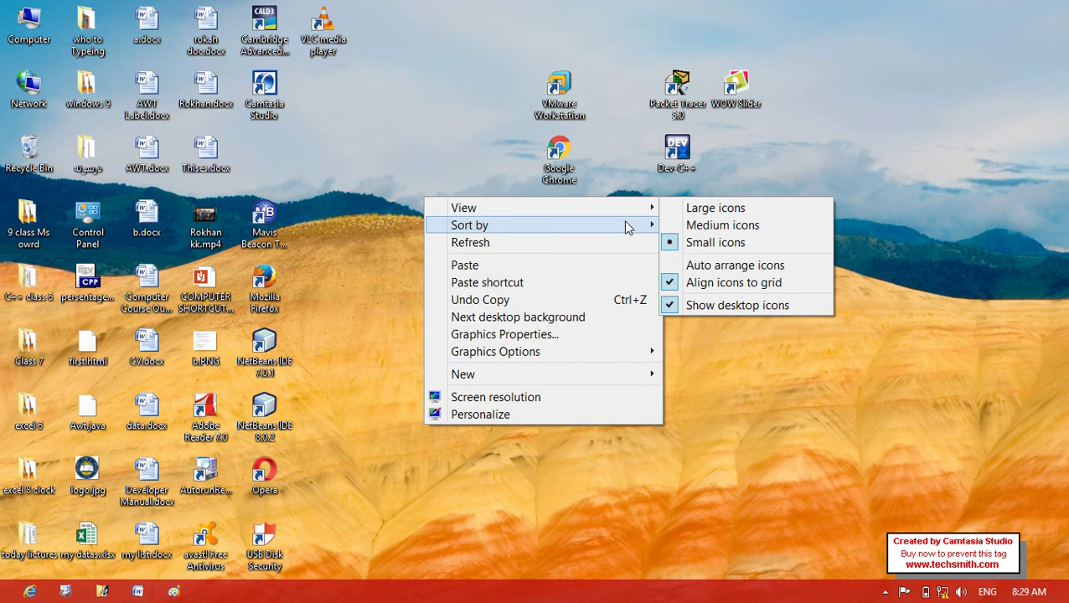
left_click(707, 266)
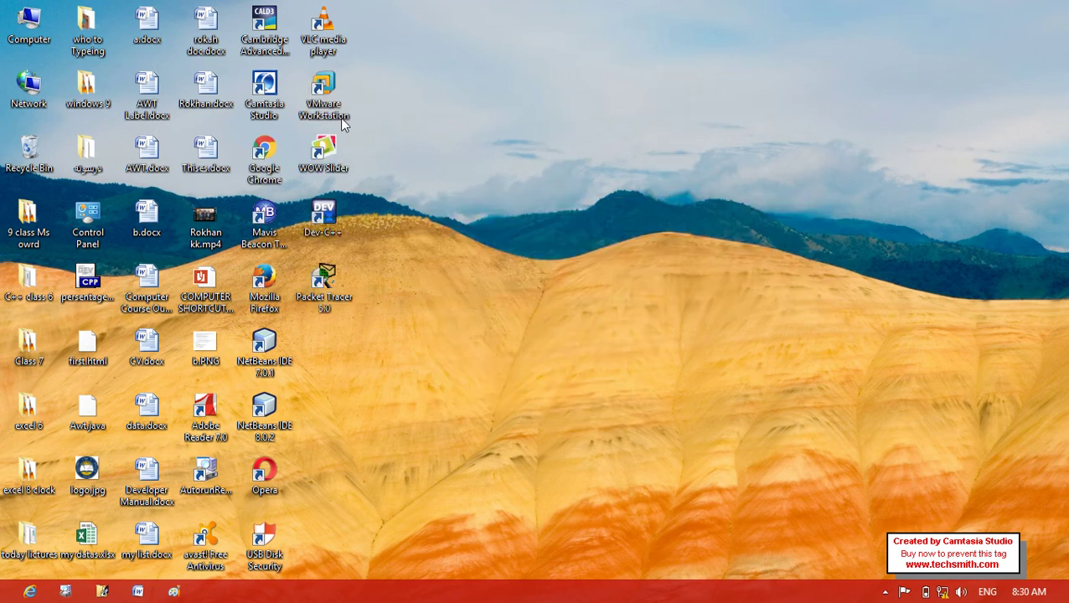
left_click_drag(336, 105, 603, 130)
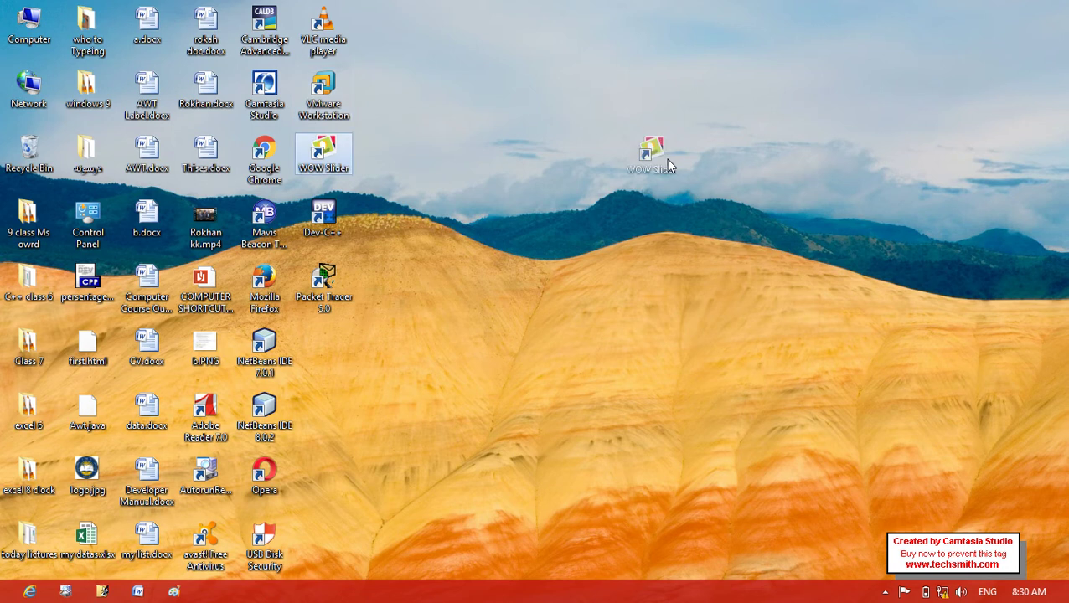
left_click_drag(324, 216, 537, 212)
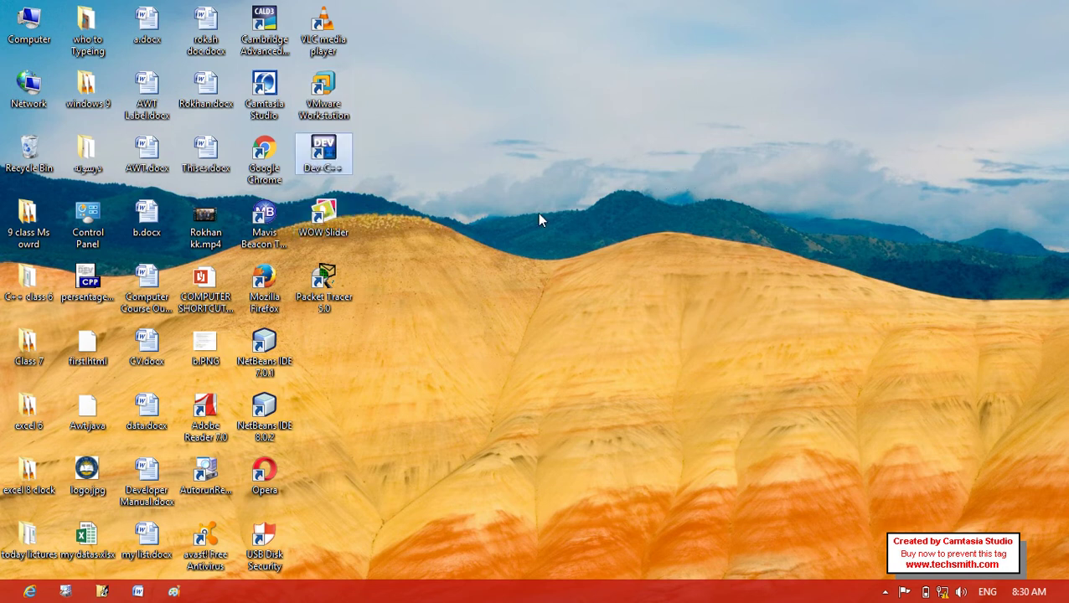
Turn off both Align icons to grid and Auto arrange icons for the desktop.
right_click(466, 172)
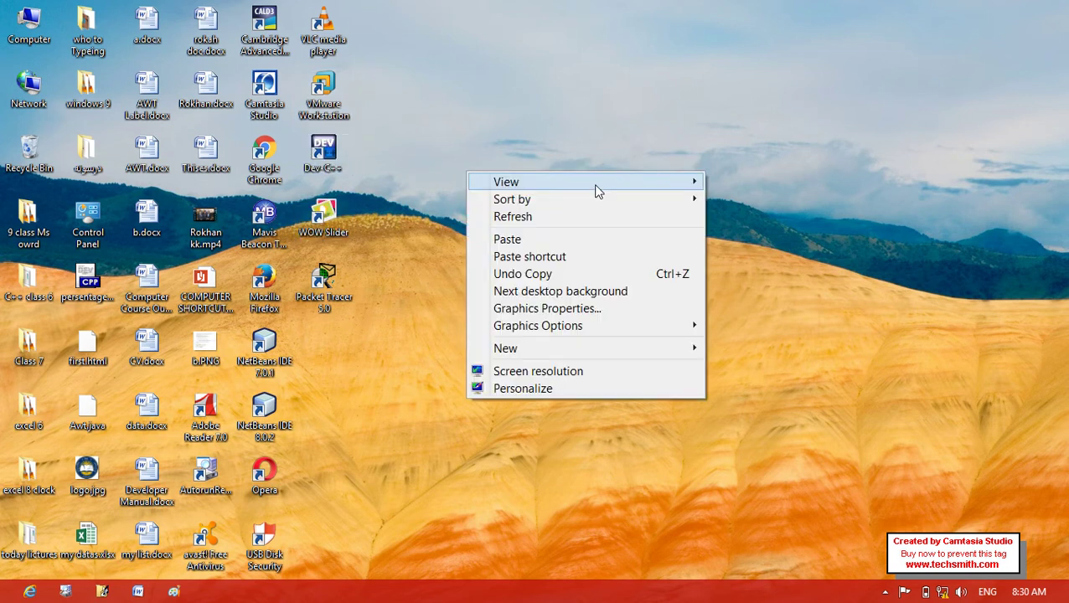
mouse_move(594, 191)
left_click(734, 265)
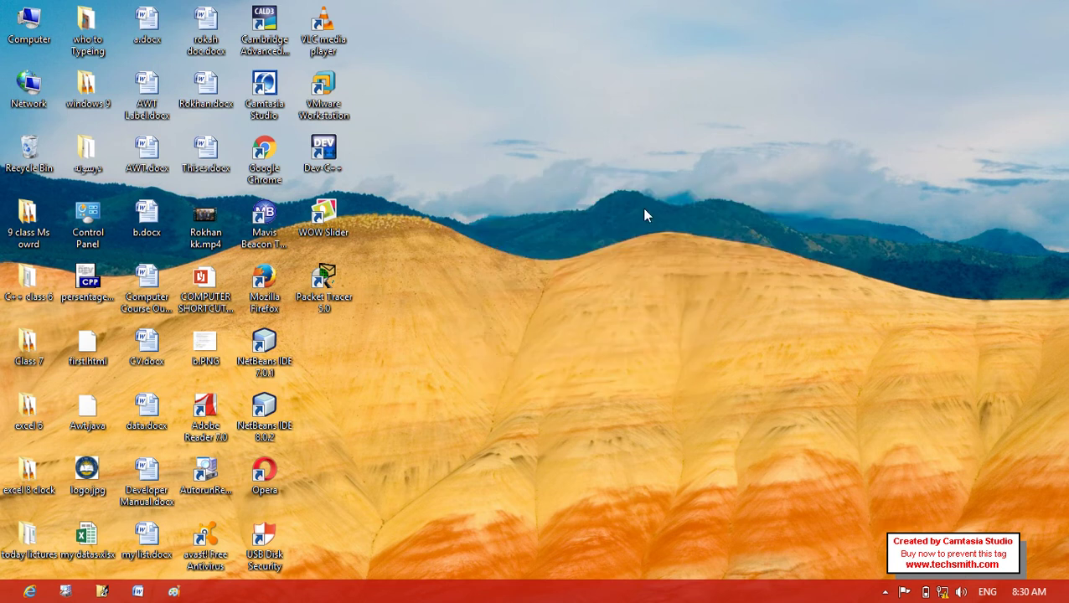
right_click(569, 178)
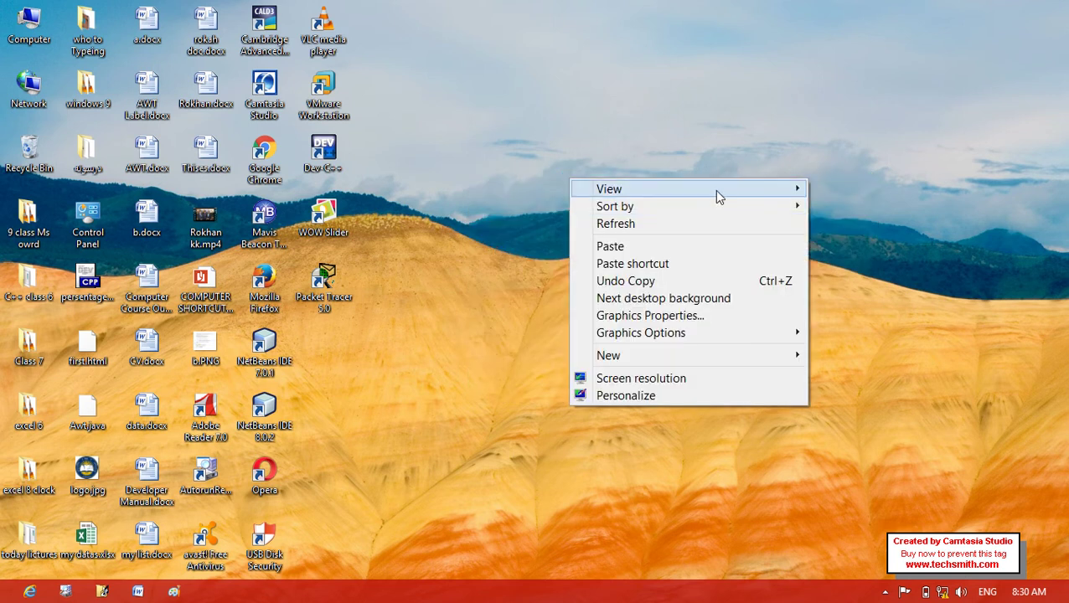
mouse_move(714, 190)
left_click(893, 247)
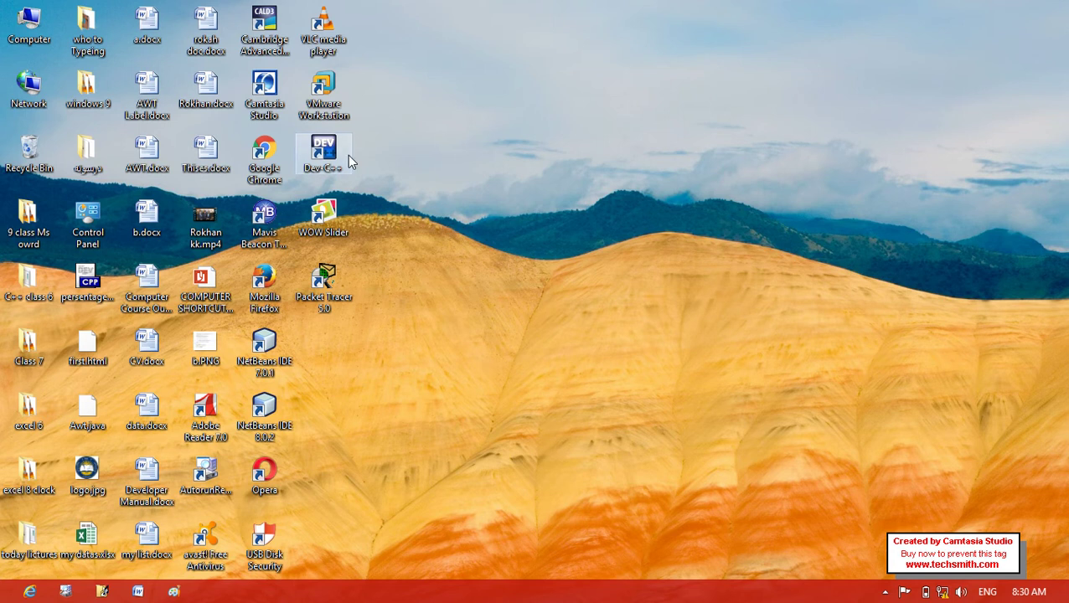
Scatter the Dev-C++, WOW Slider, VMware Workstation, Google Chrome, Mavis Beacon and Packet Tracer shortcuts freely over the upper part of the desktop.
left_click_drag(348, 154, 575, 116)
left_click_drag(348, 222, 463, 90)
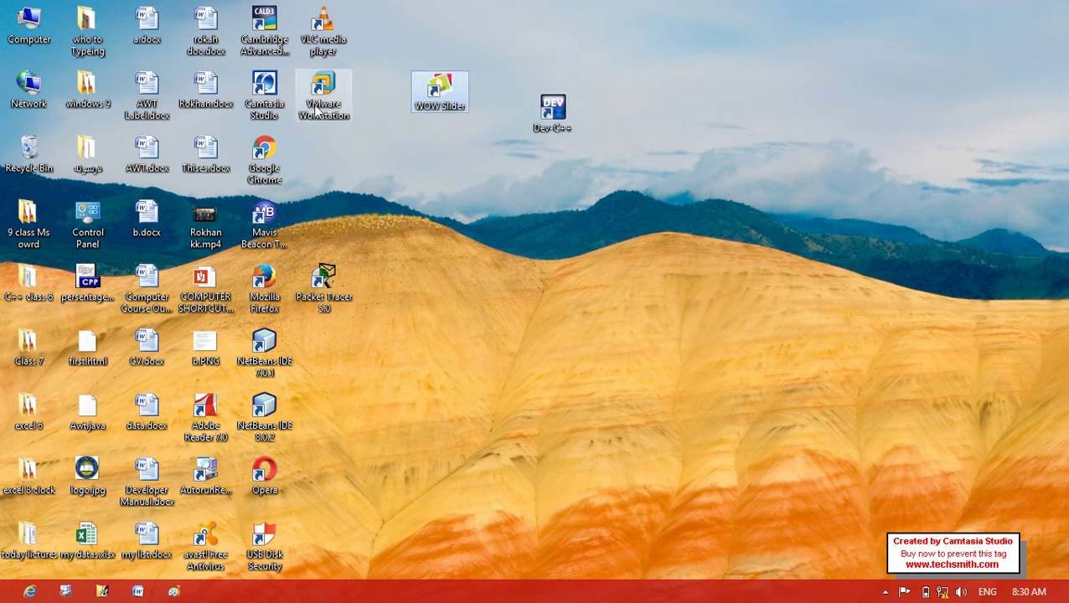
left_click_drag(316, 101, 350, 198)
left_click_drag(264, 155, 394, 111)
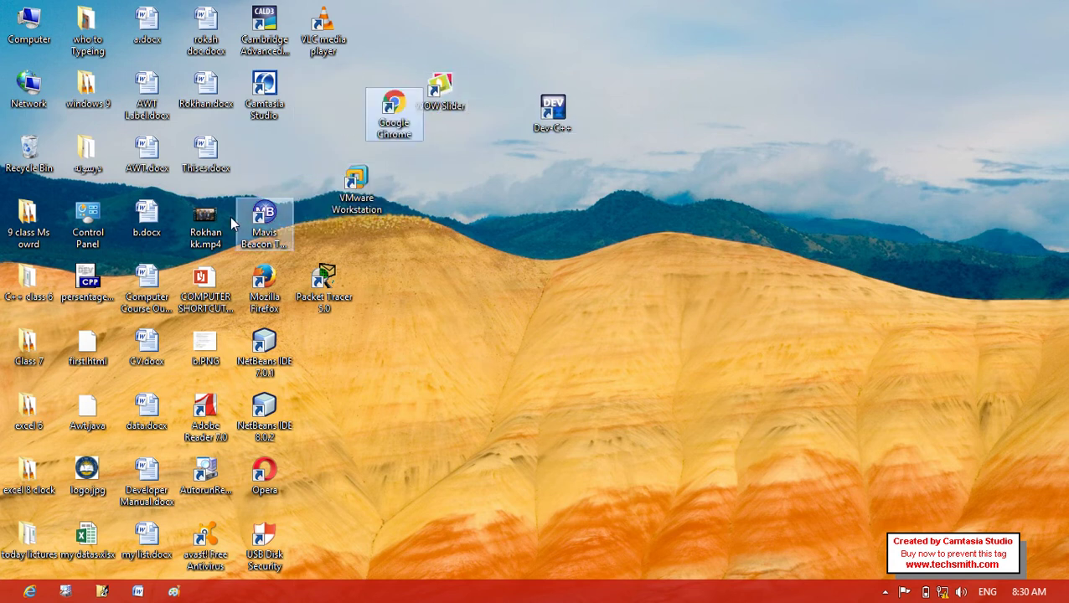
left_click_drag(264, 220, 477, 233)
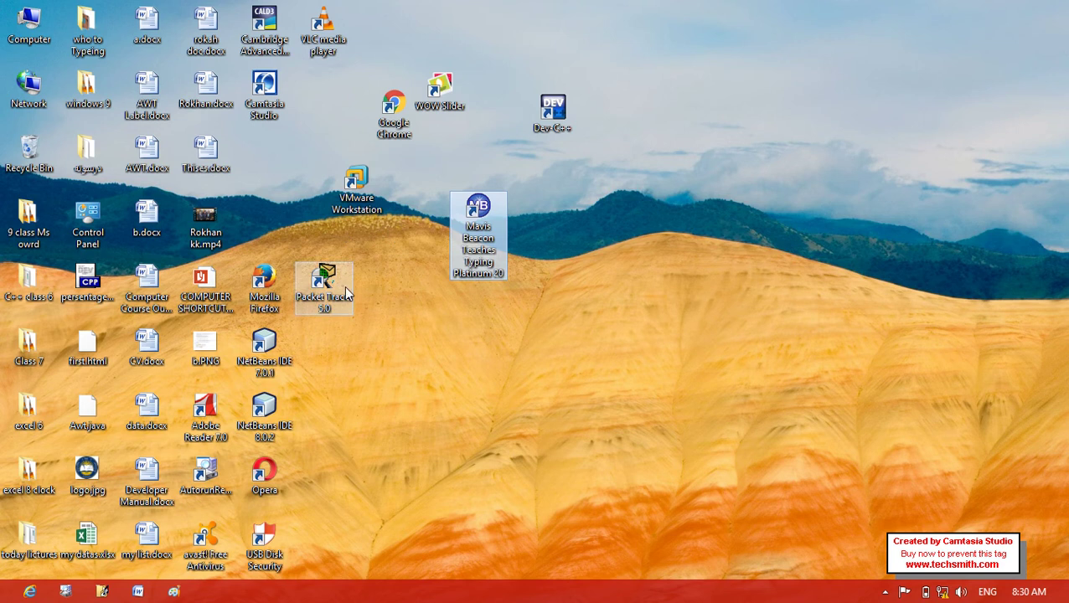
left_click_drag(327, 289, 278, 192)
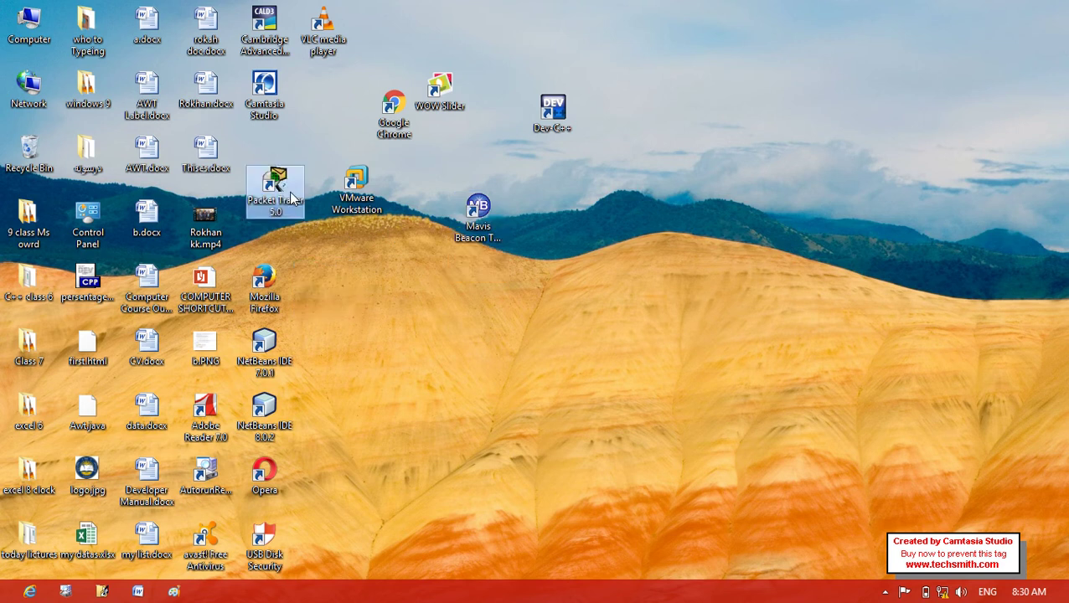
Turn Auto arrange icons and Align icons to grid back on for the desktop.
right_click(697, 286)
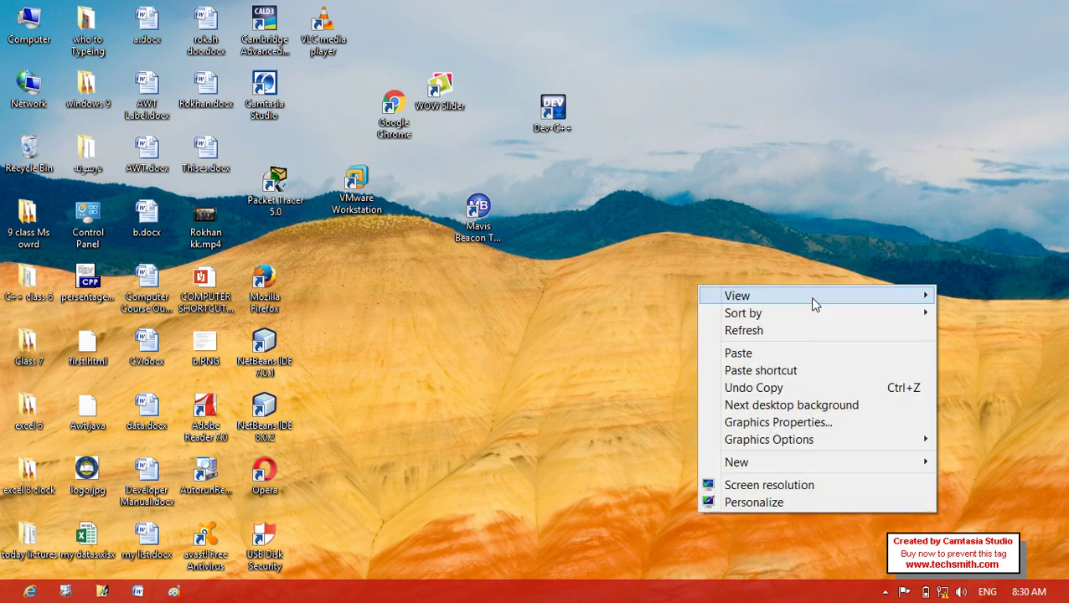
mouse_move(810, 296)
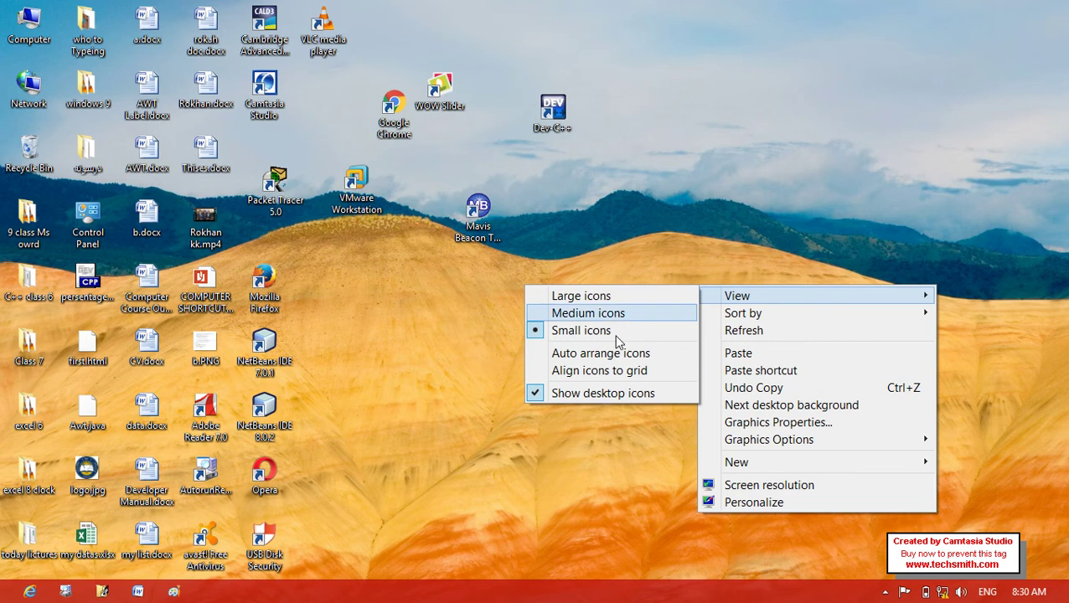
left_click(583, 360)
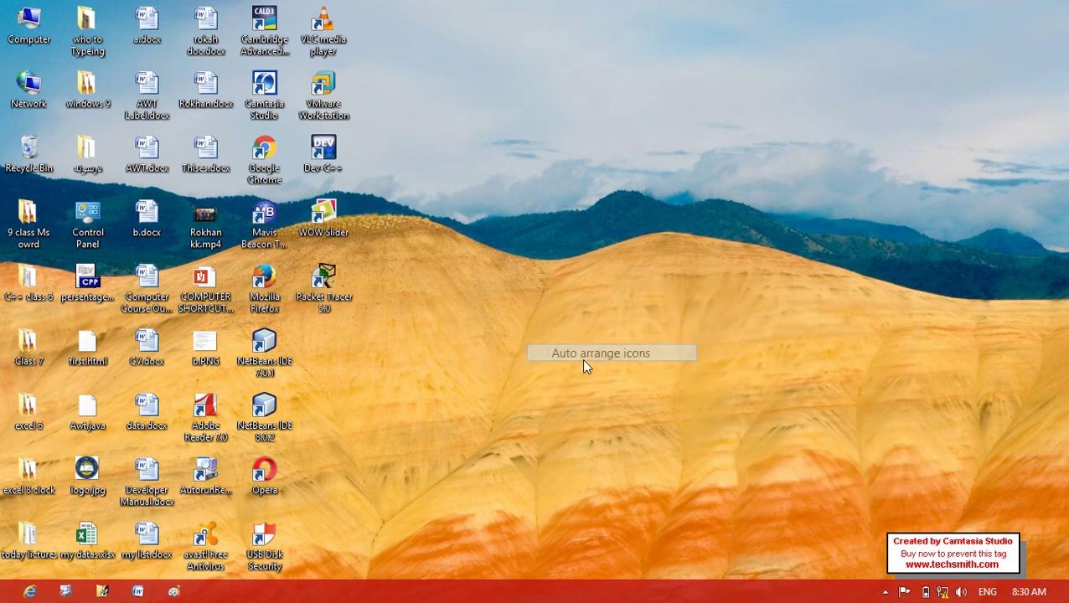
right_click(493, 210)
mouse_move(519, 222)
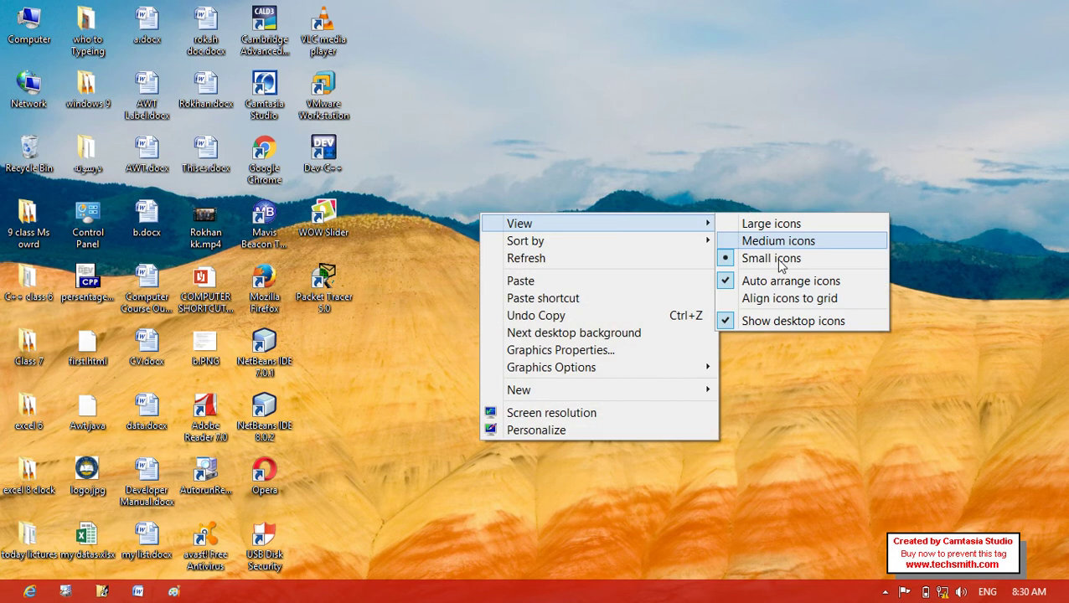
left_click(790, 301)
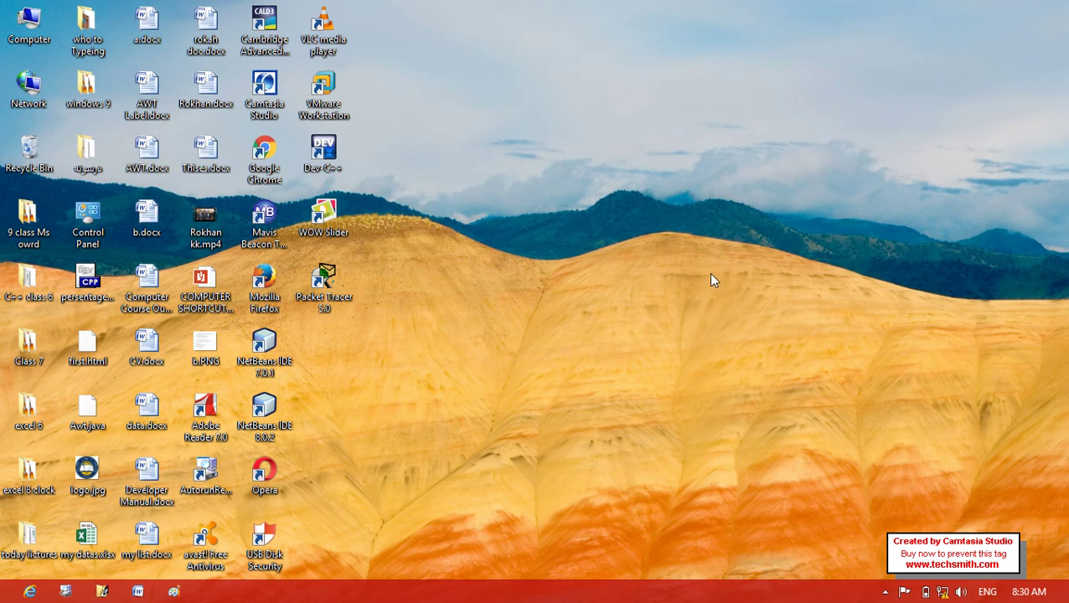
Select the WOW Slider shortcut, and refresh the desktop.
left_click(314, 206)
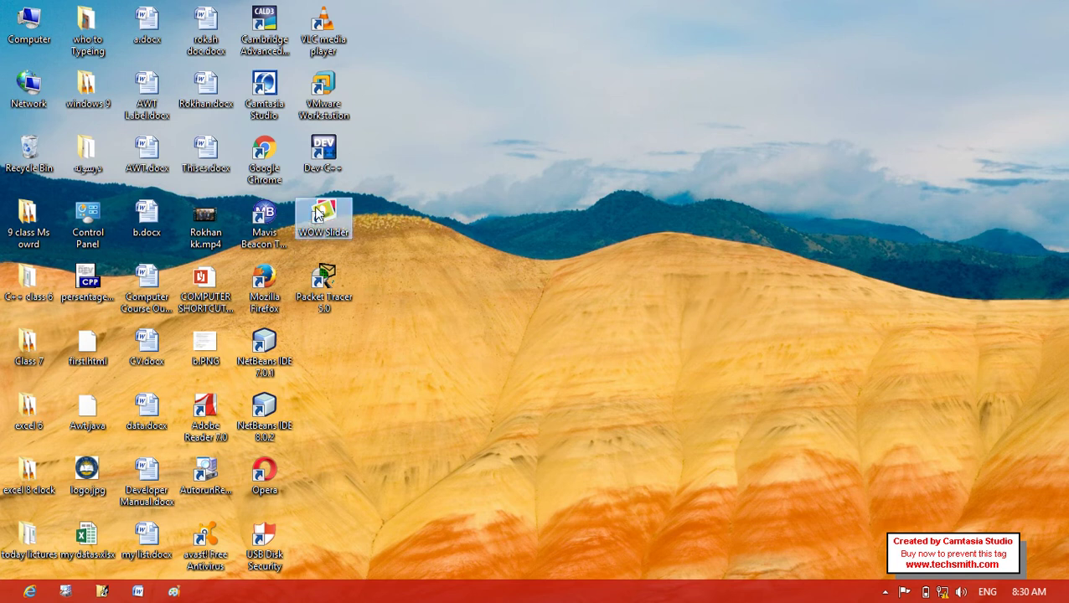
right_click(490, 197)
left_click(537, 234)
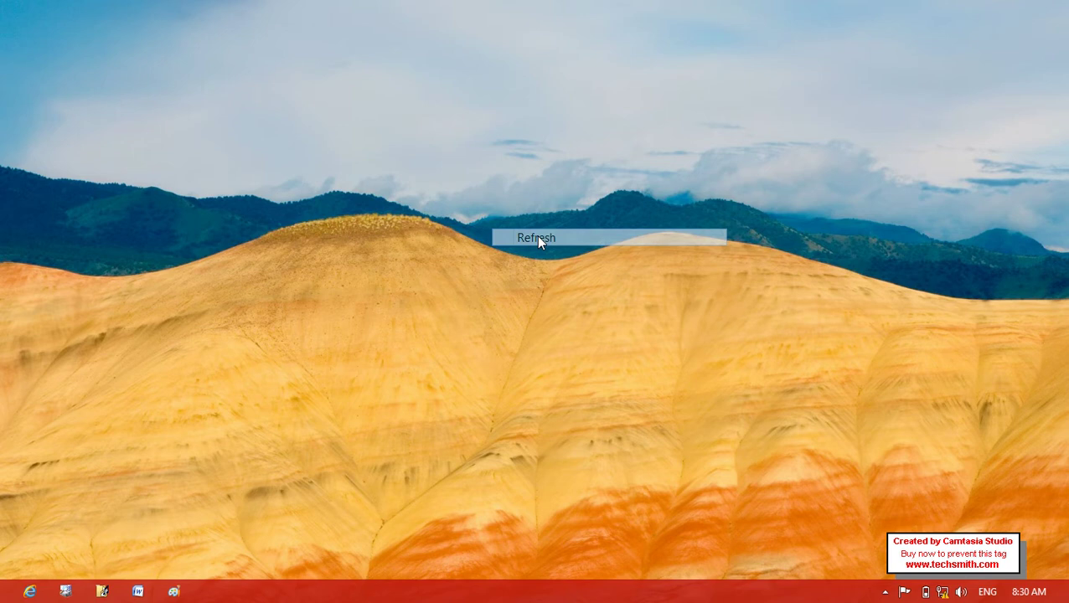
Hide all the desktop icons and refresh the empty desktop.
right_click(525, 118)
mouse_move(644, 126)
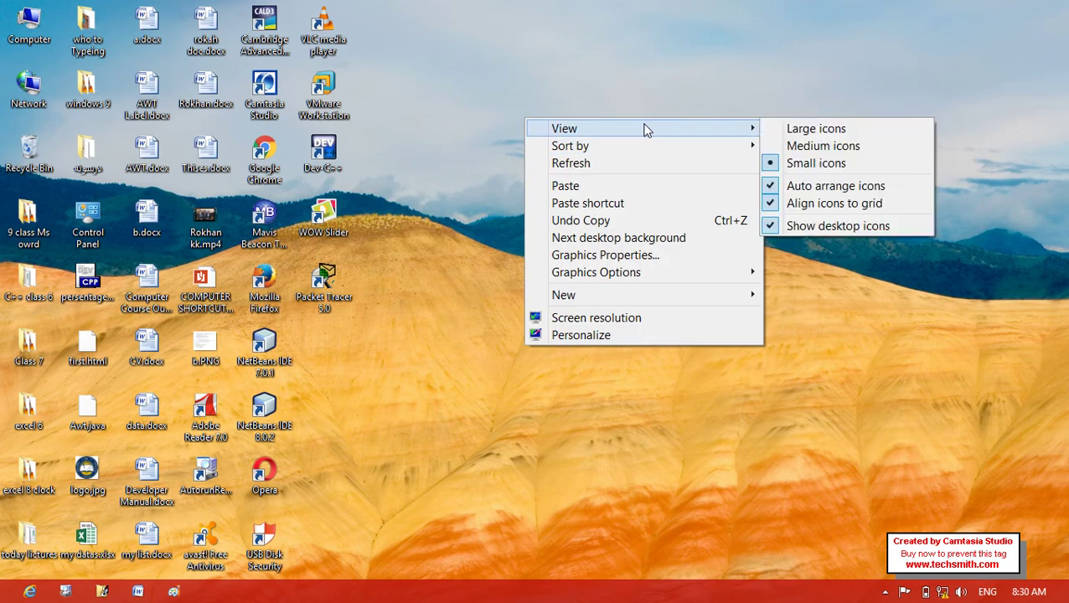
left_click(811, 226)
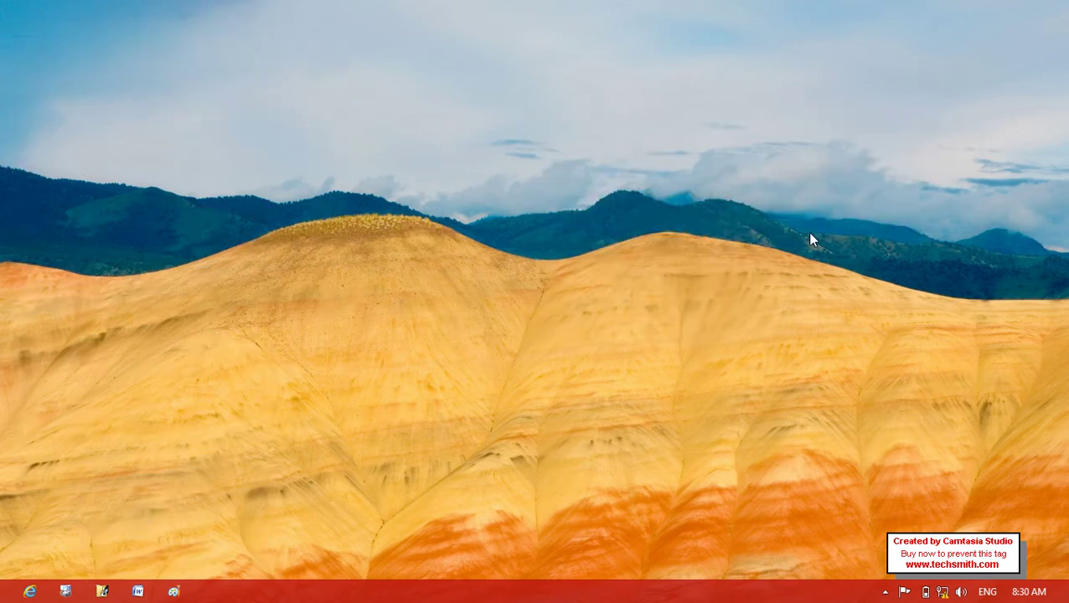
right_click(809, 235)
left_click(859, 279)
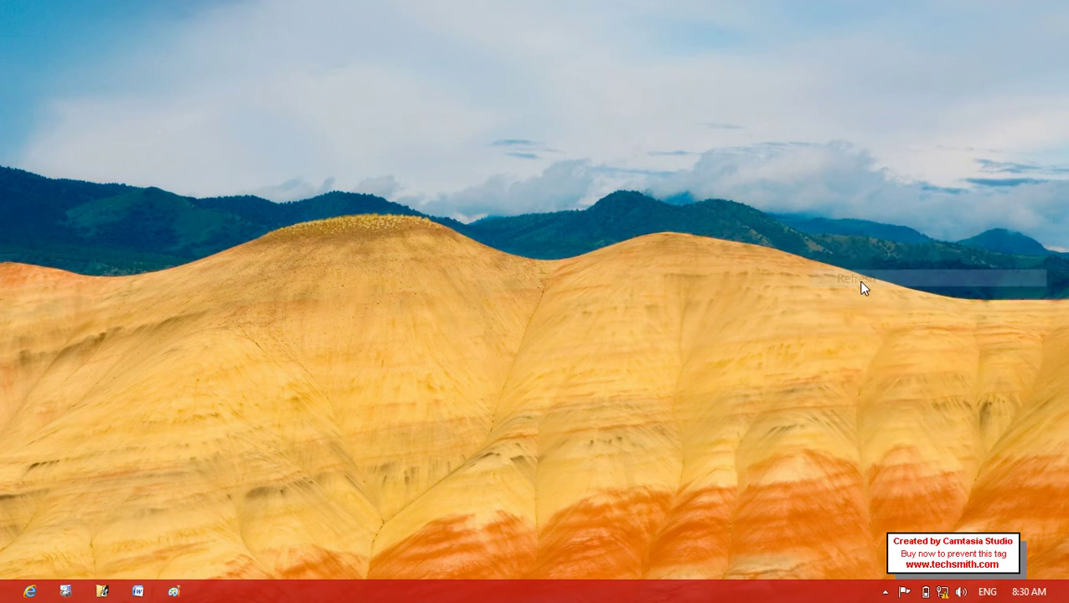
Show the hidden desktop icons again.
right_click(694, 176)
mouse_move(847, 189)
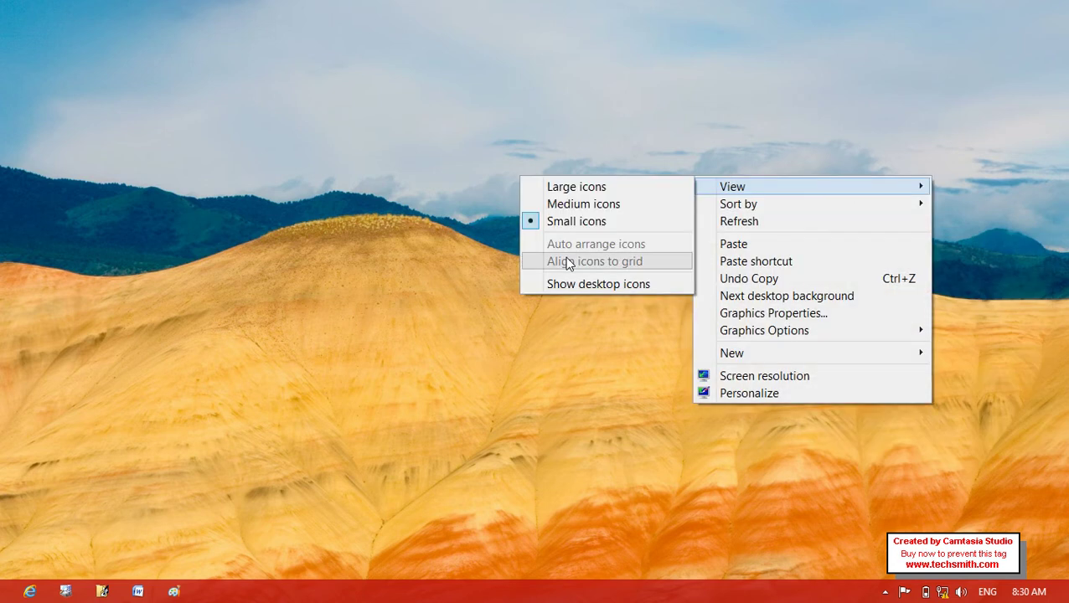
left_click(582, 284)
Hide the desktop icons once more and bring them back.
right_click(479, 173)
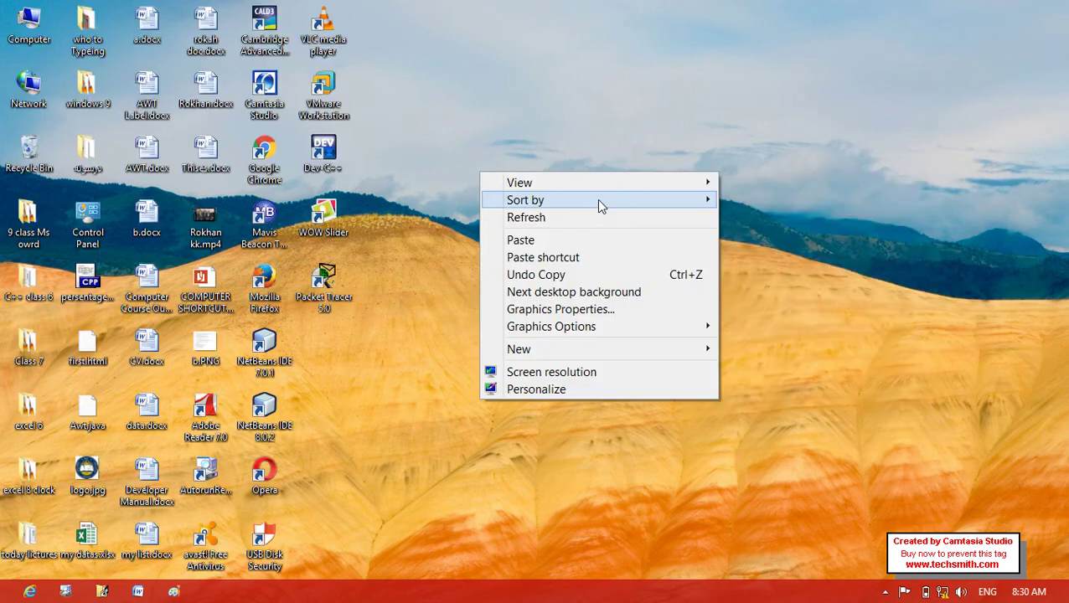
mouse_move(624, 181)
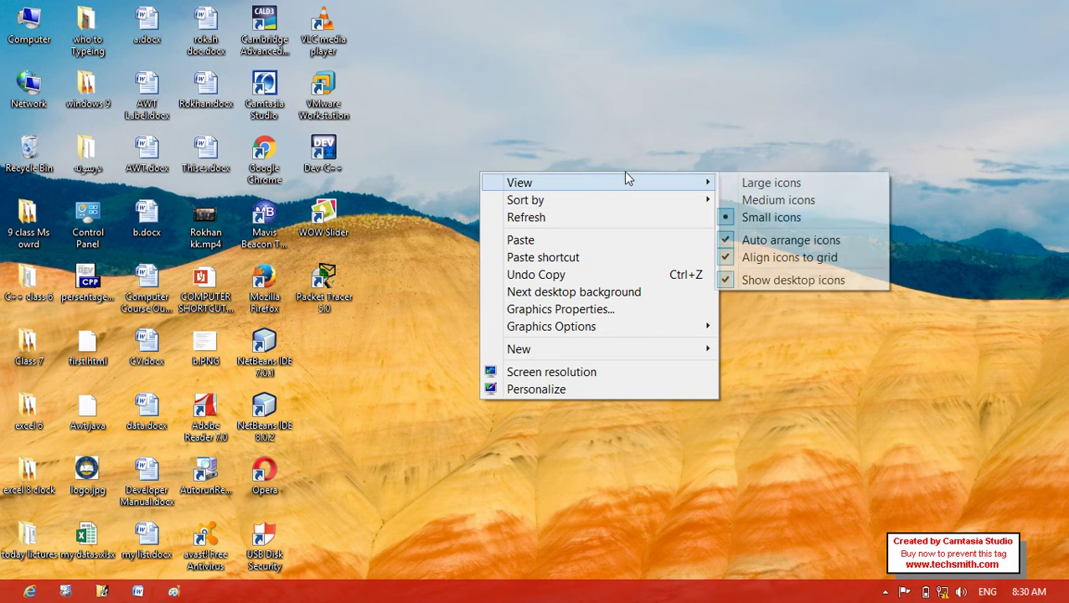
left_click(764, 282)
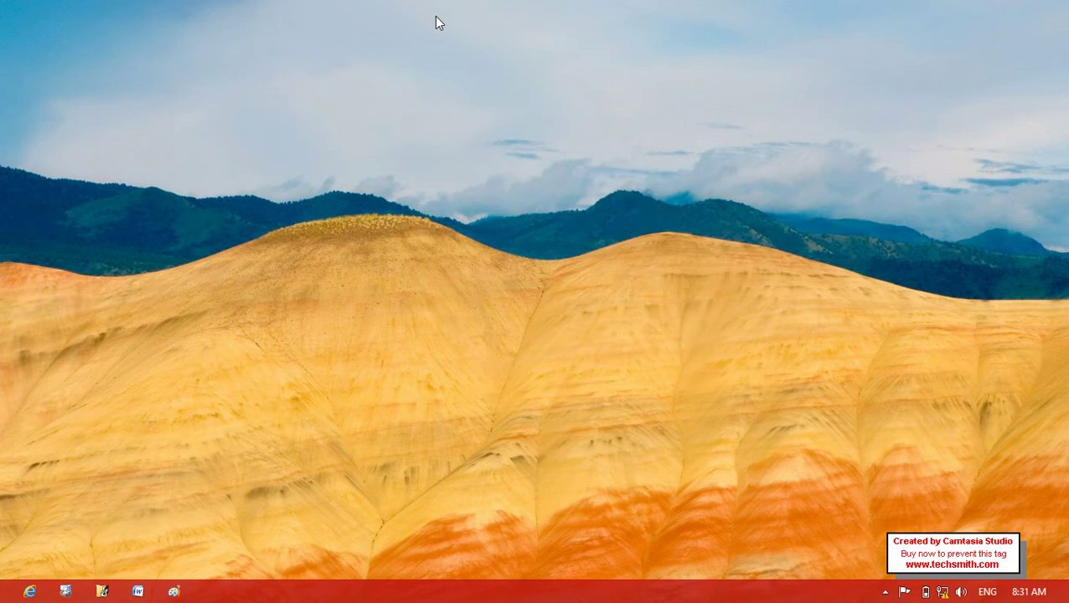
right_click(435, 16)
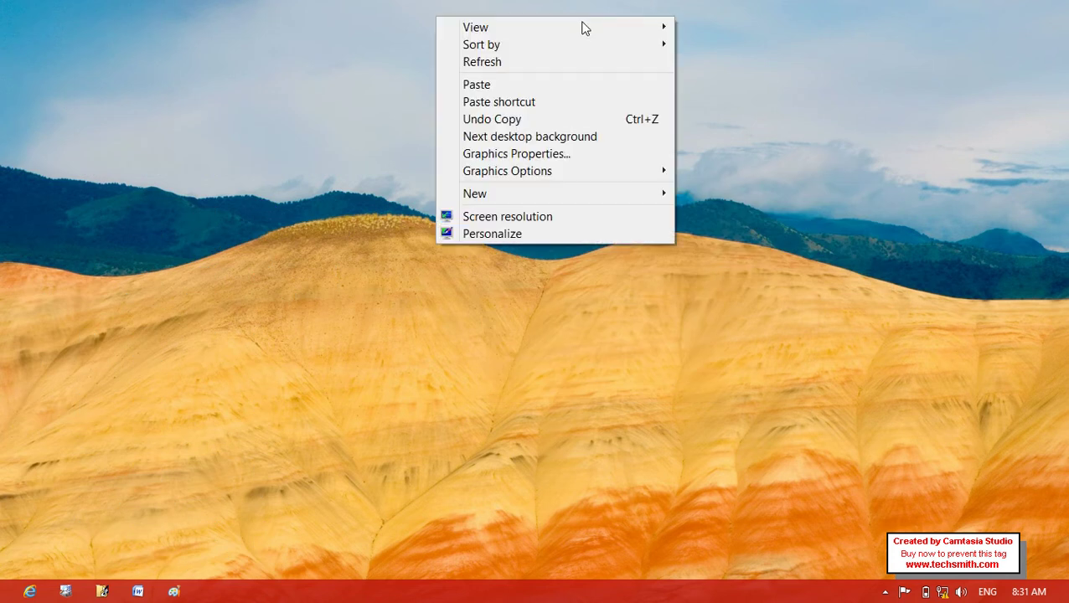
mouse_move(585, 28)
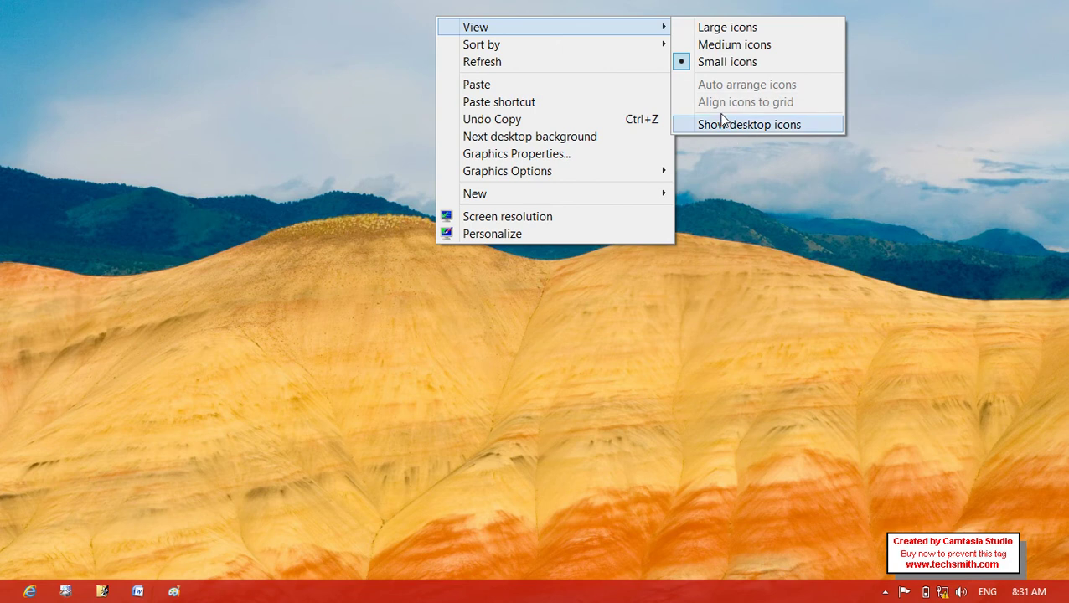
left_click(741, 125)
Sort the desktop icons by size.
right_click(562, 131)
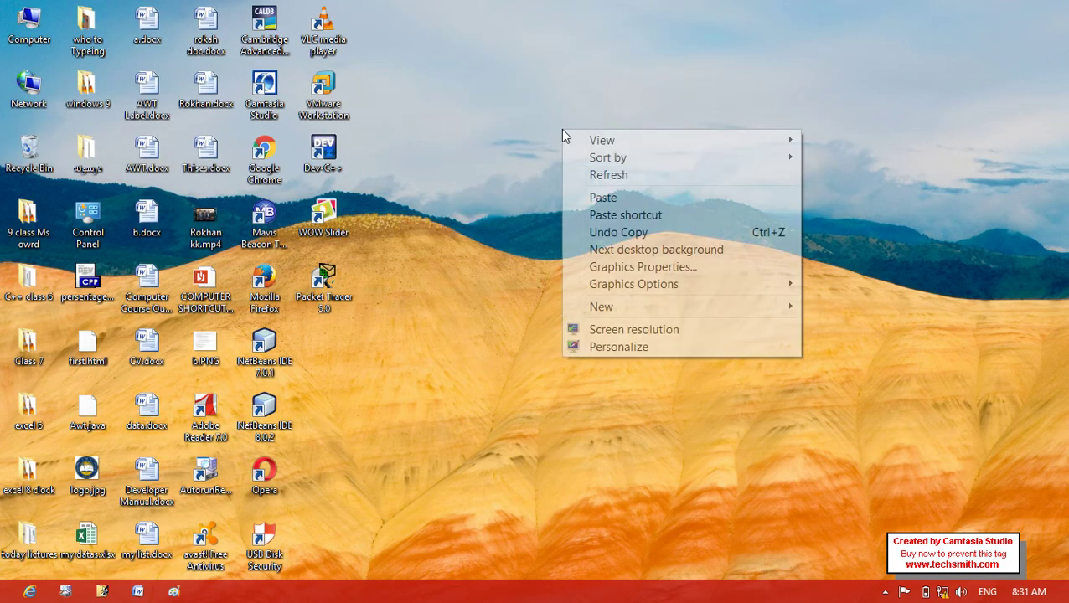
mouse_move(630, 165)
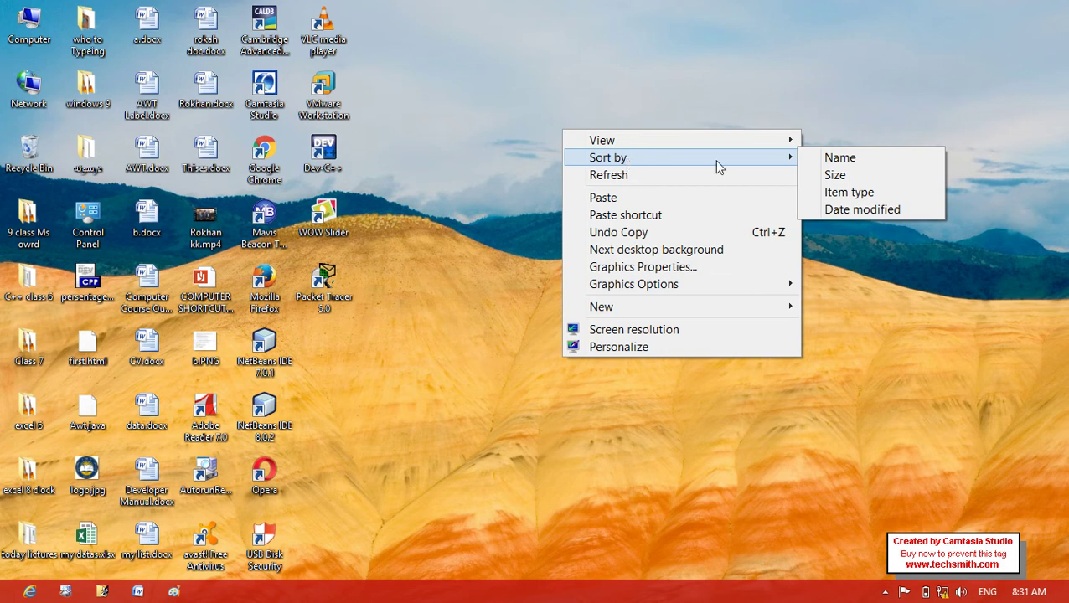
left_click(837, 175)
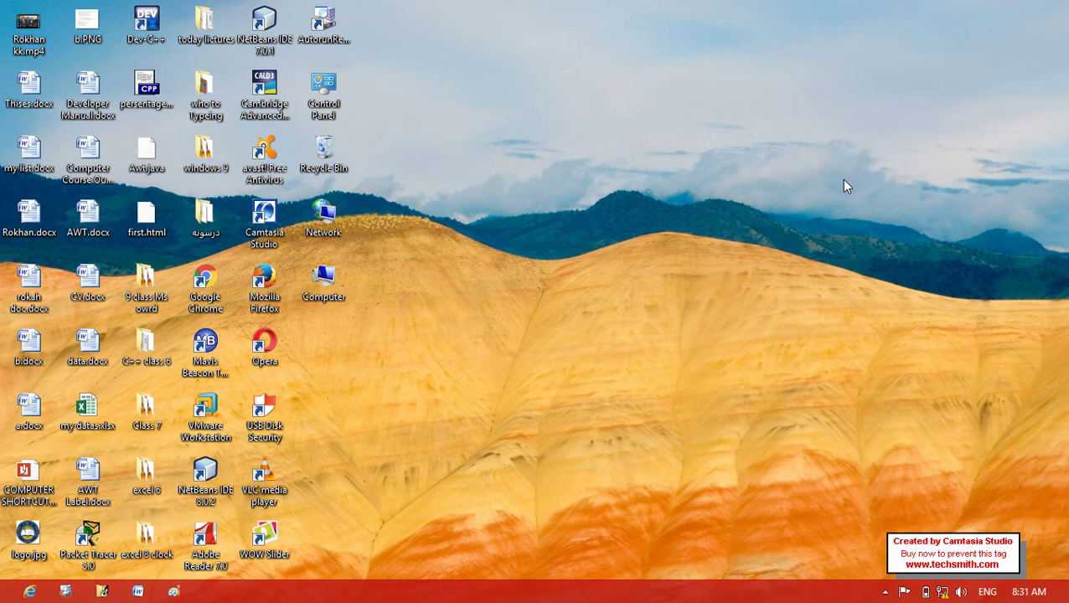
Sort the desktop icons by date modified.
right_click(679, 118)
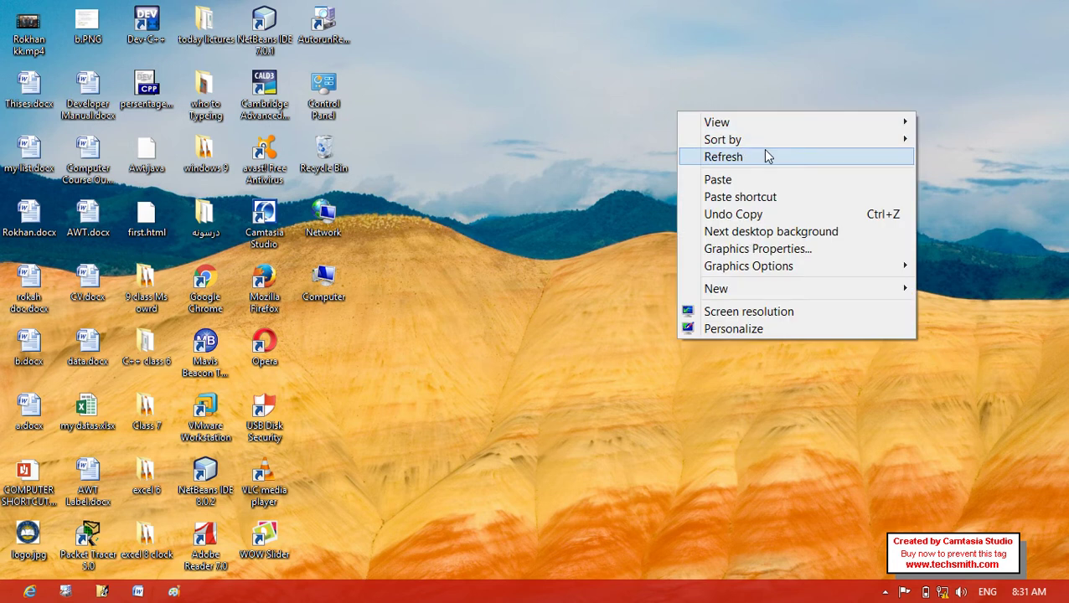
mouse_move(770, 144)
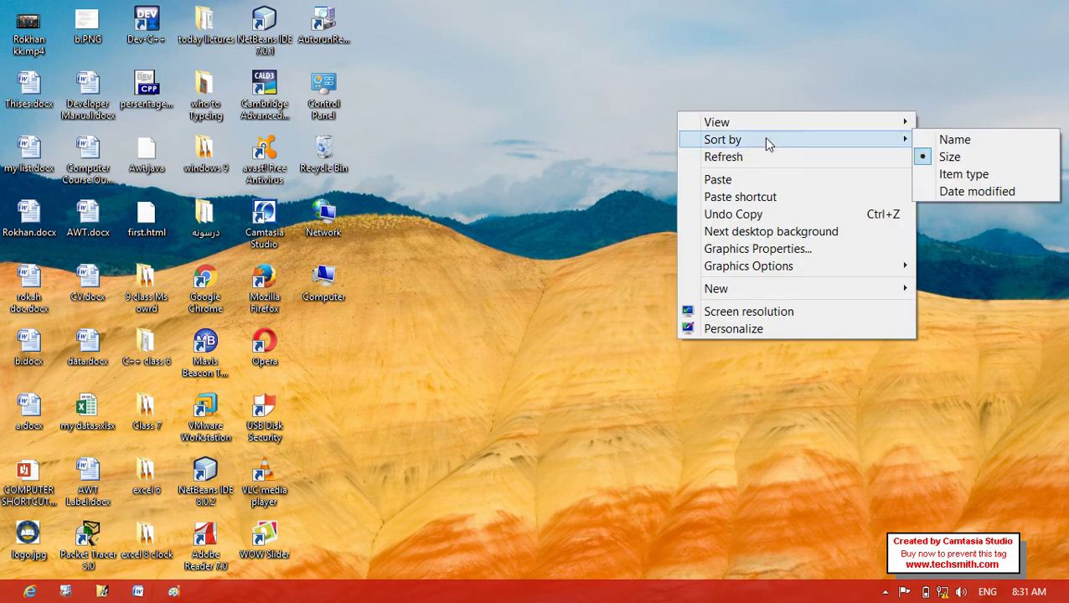
left_click(960, 193)
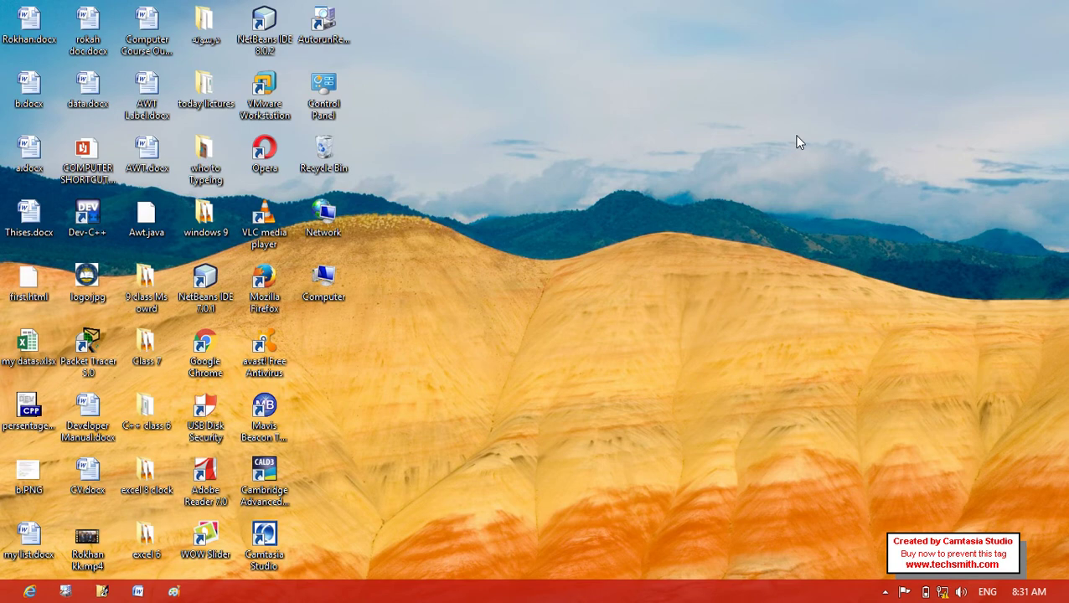
Sort the desktop icons by name.
right_click(681, 85)
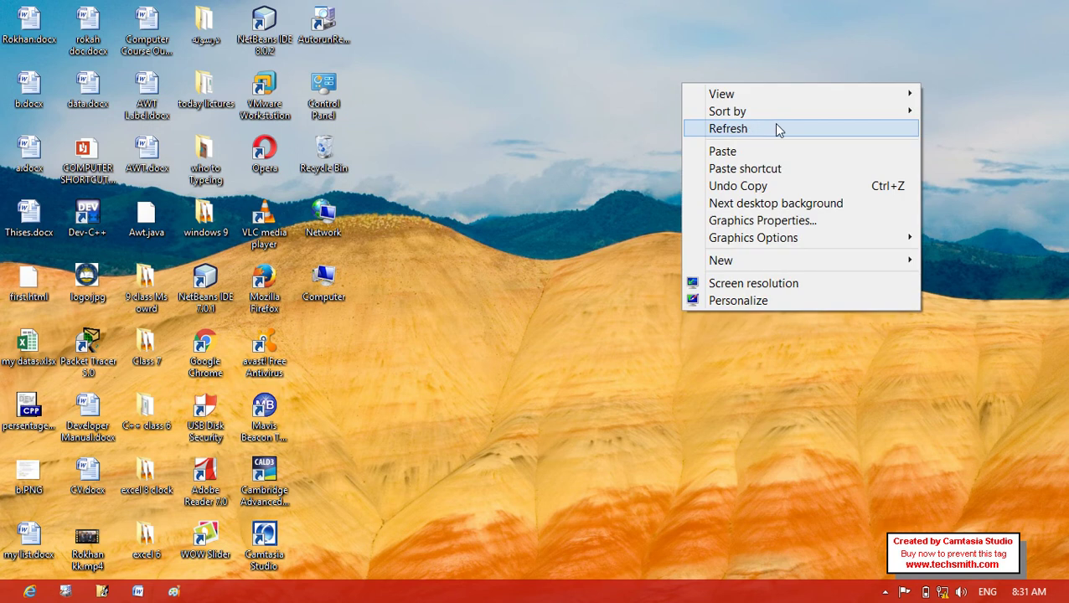
mouse_move(776, 115)
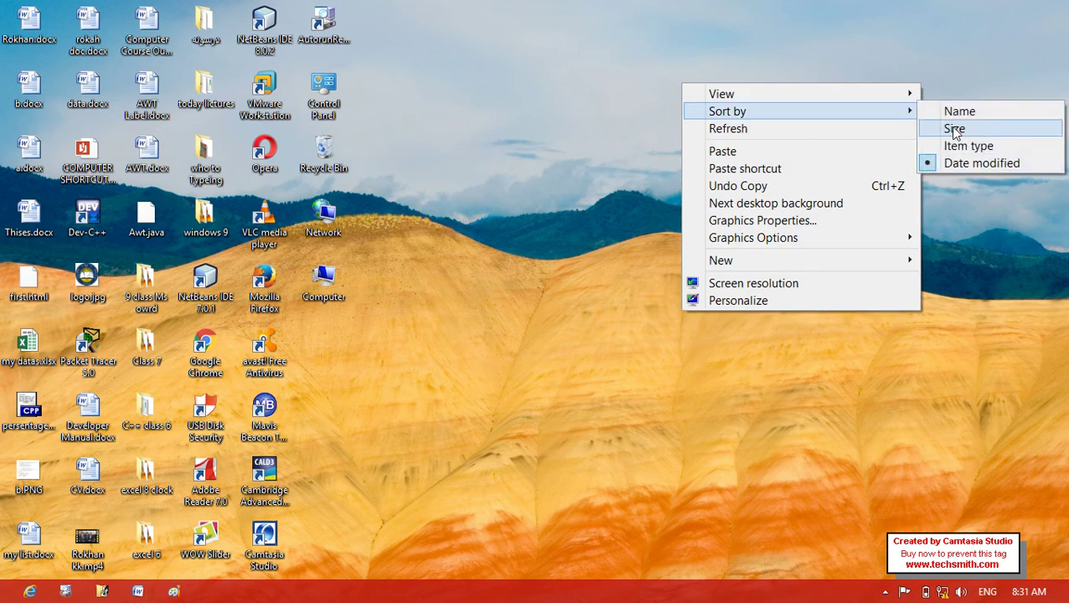
left_click(951, 115)
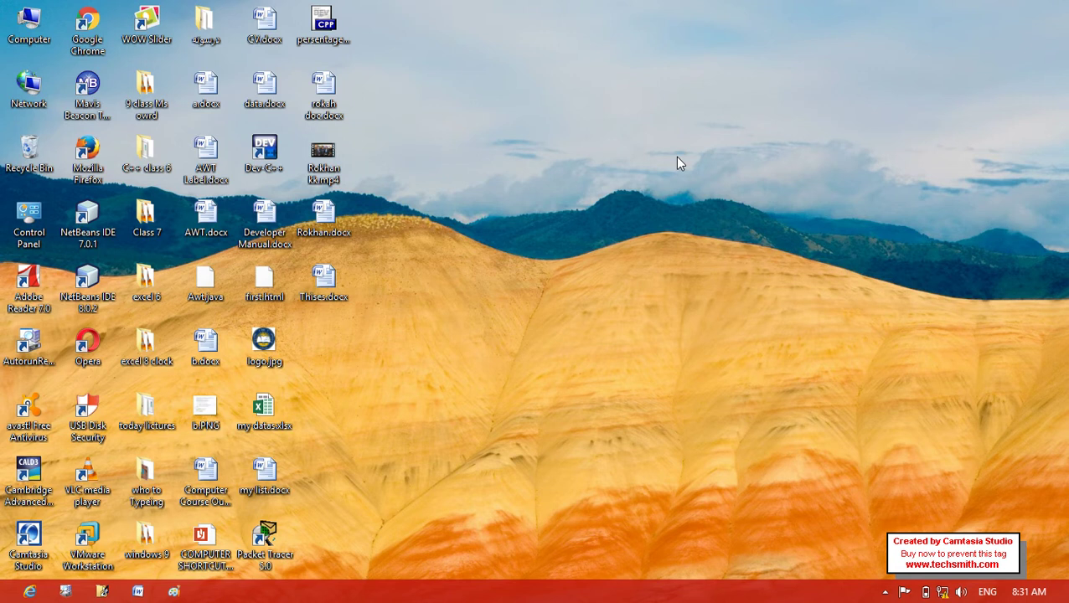
Refresh the desktop three times in a row.
right_click(678, 158)
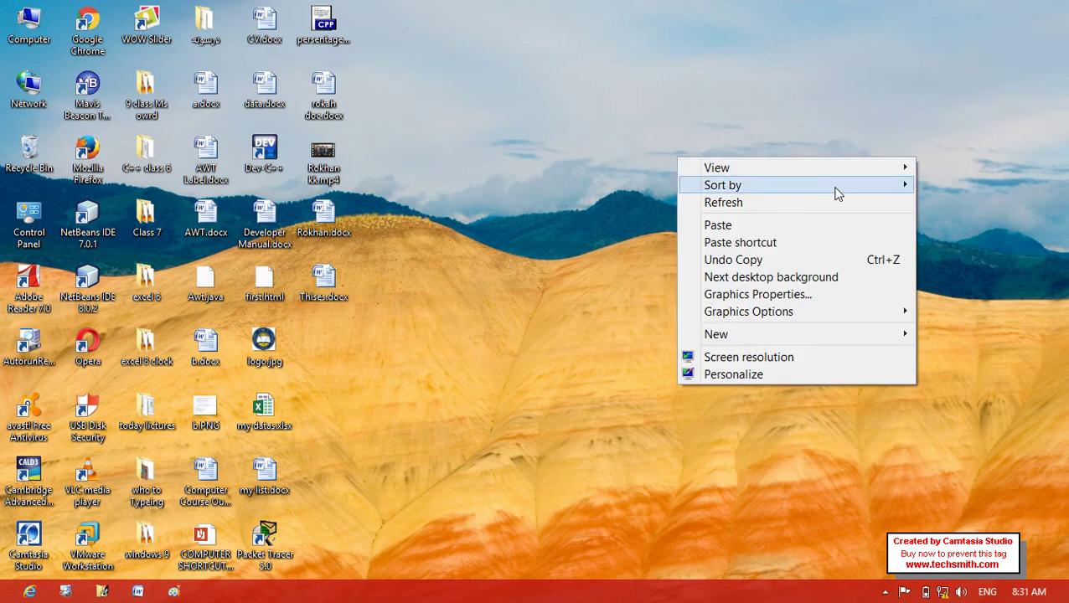
mouse_move(836, 191)
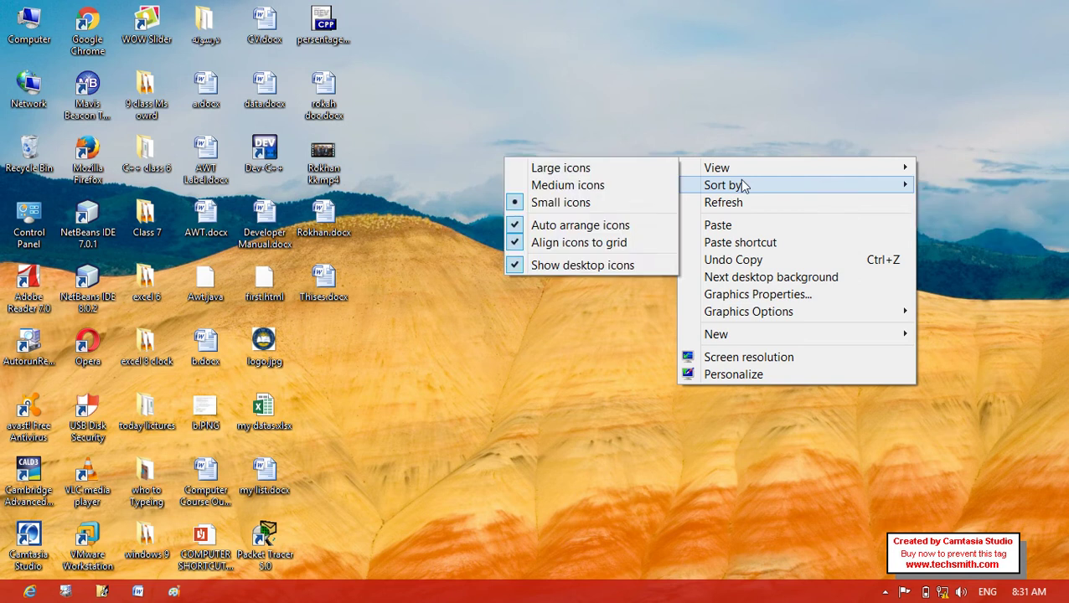
left_click(755, 202)
right_click(599, 148)
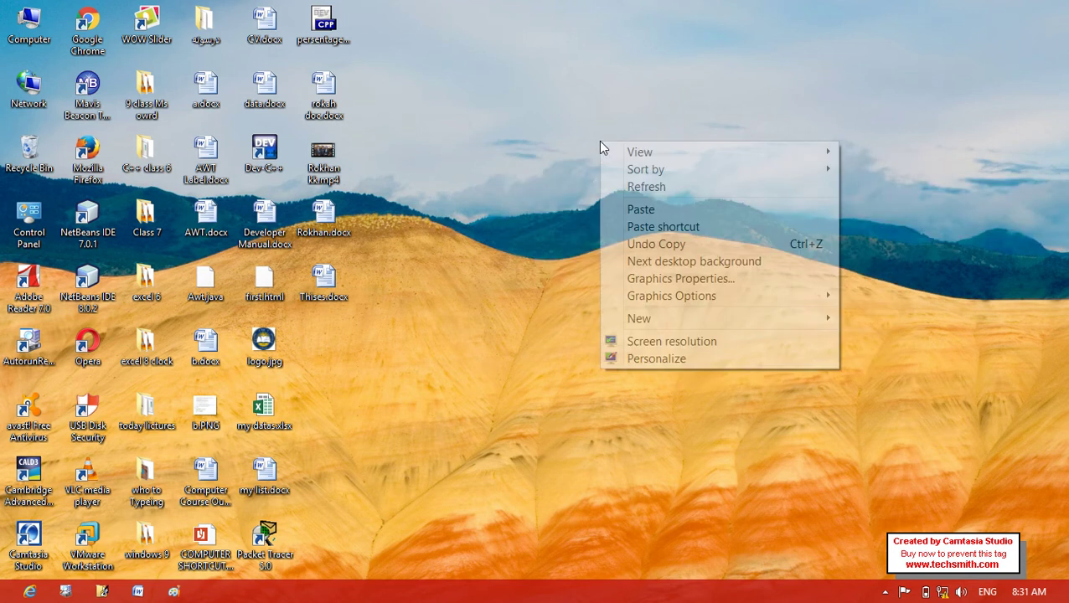
left_click(653, 188)
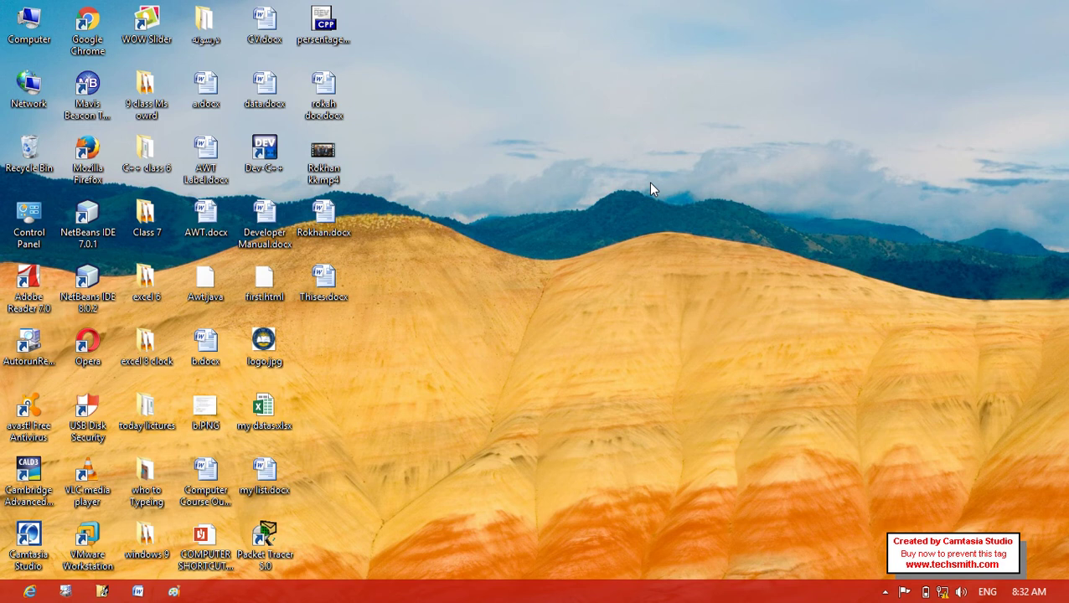
right_click(553, 99)
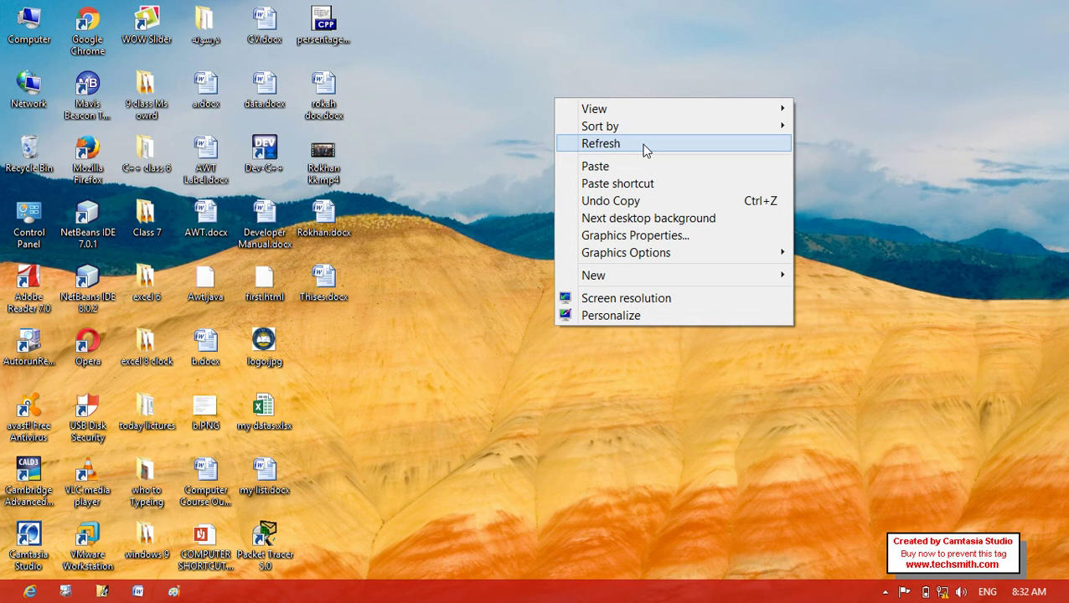
left_click(642, 144)
Create a new folder on the desktop, keeping its default name.
right_click(594, 124)
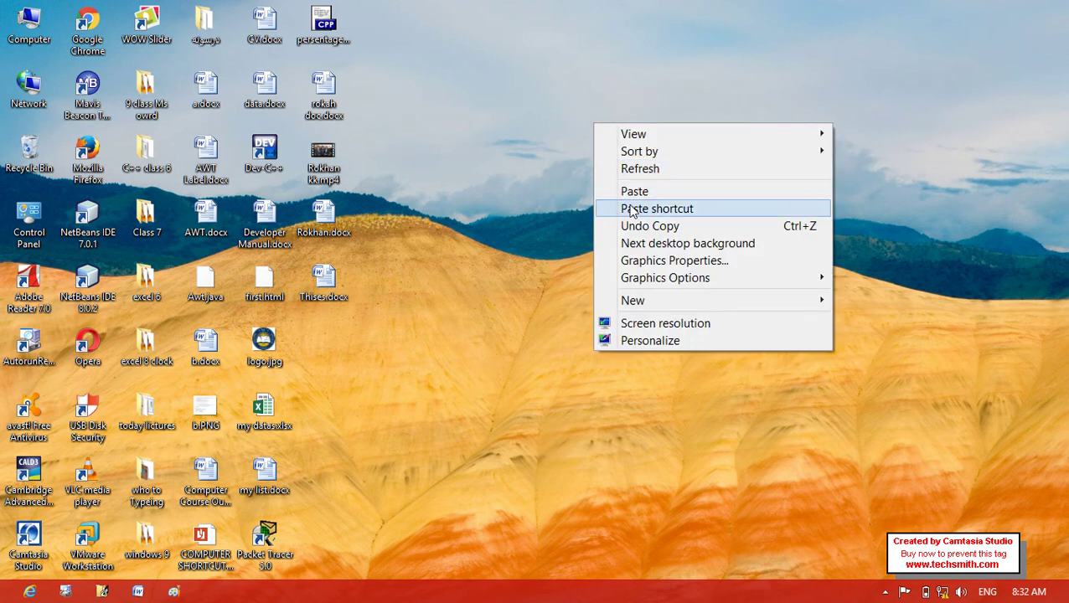
mouse_move(650, 304)
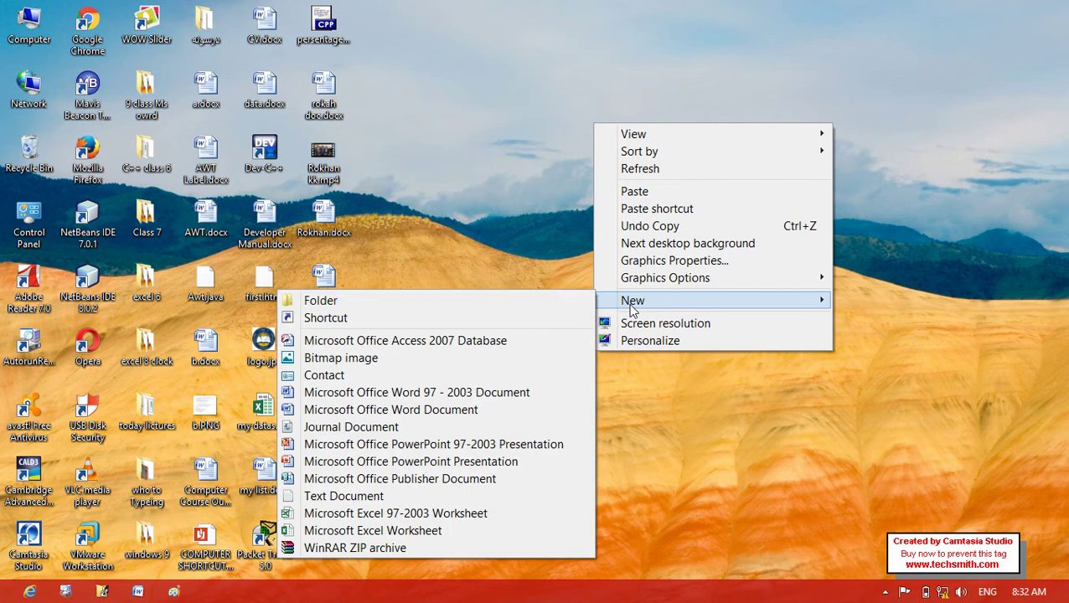
left_click(408, 311)
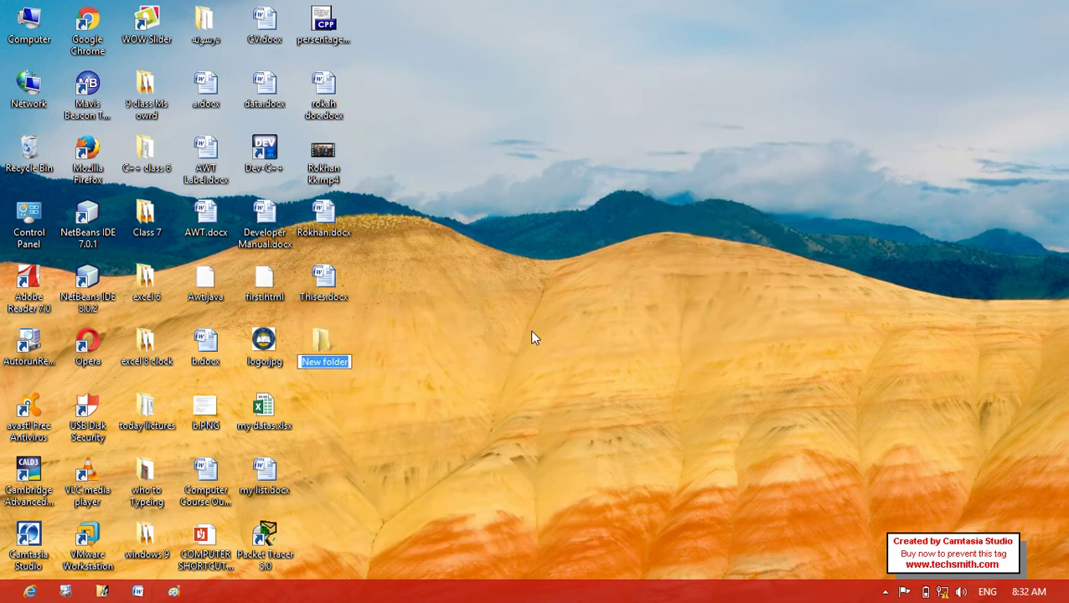
key("Return")
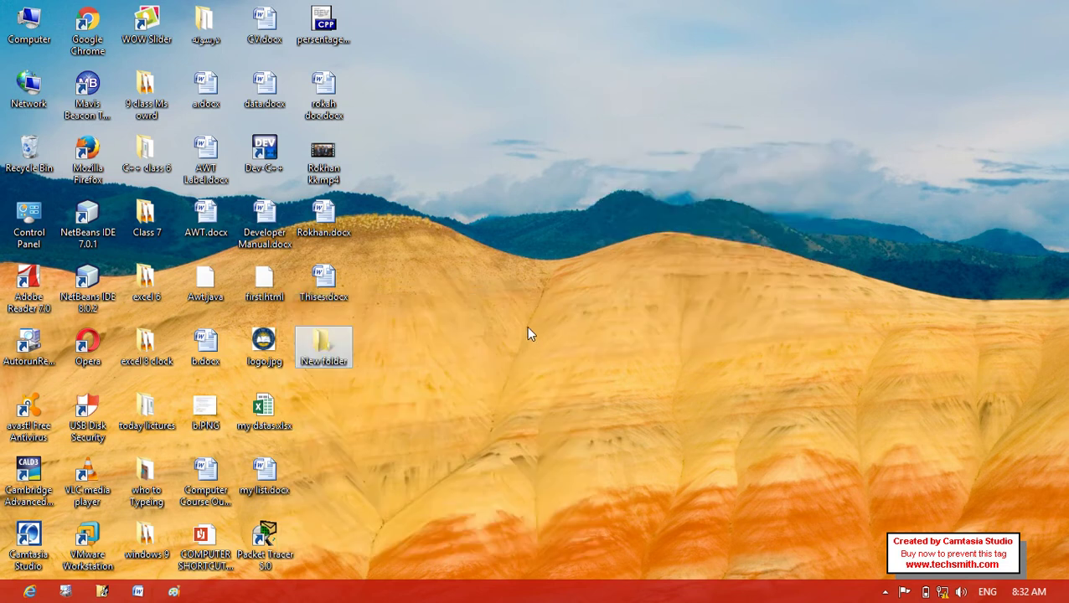
Set the desktop icons to medium size.
right_click(528, 334)
mouse_move(670, 339)
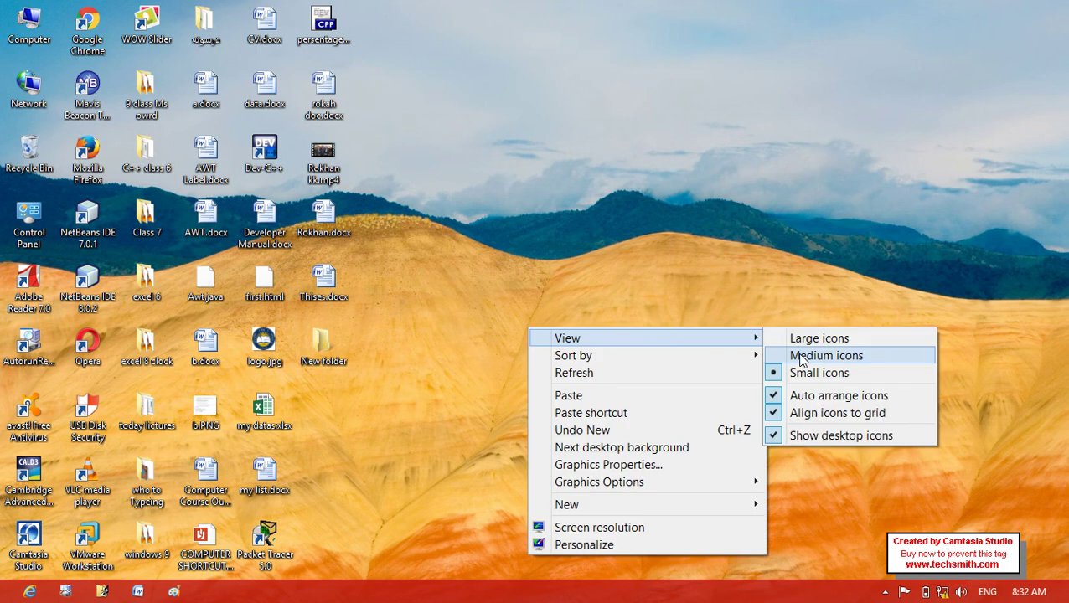
left_click(802, 359)
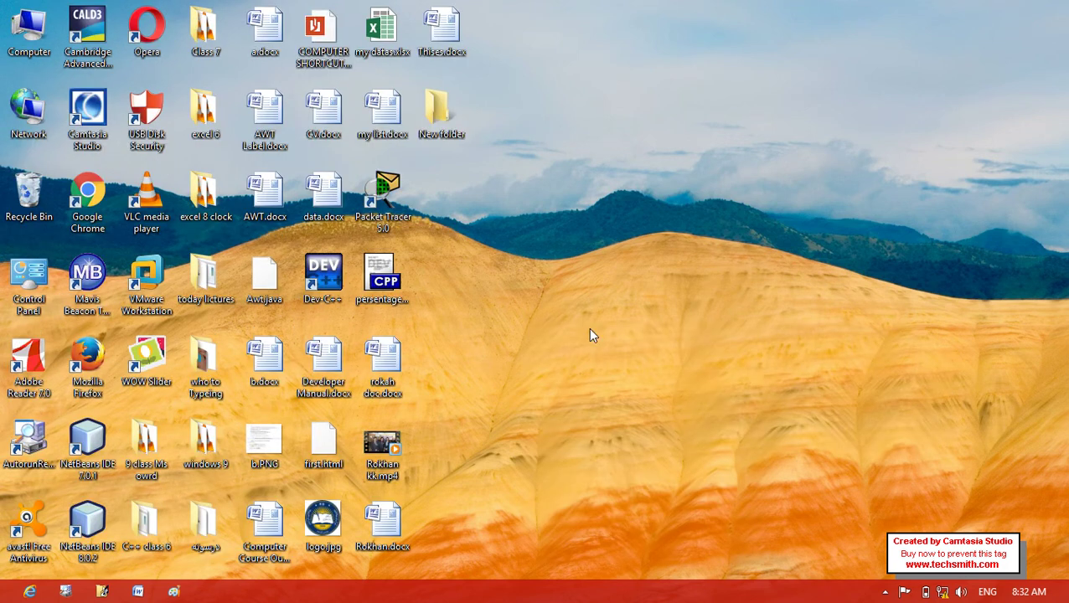
Rename the new desktop folder as "my data".
right_click(428, 130)
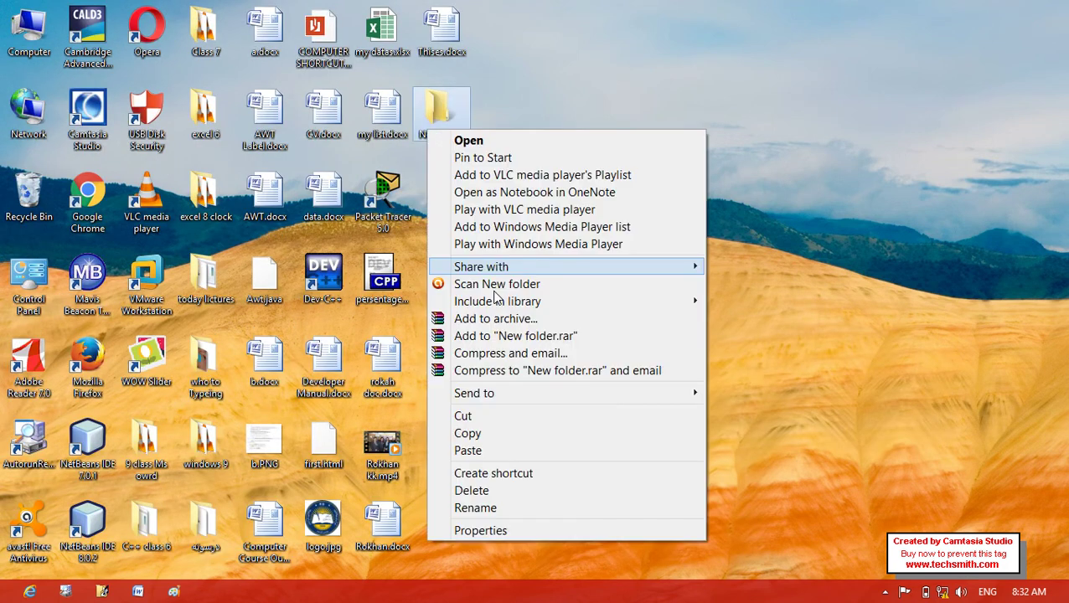
left_click(530, 506)
type("m")
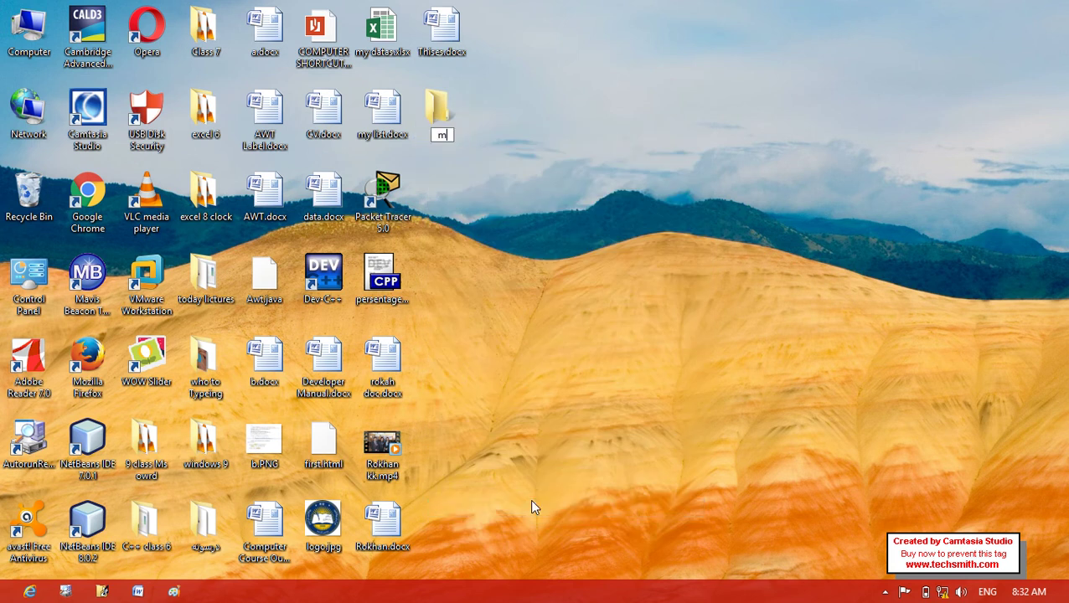
type("y data")
key("Return")
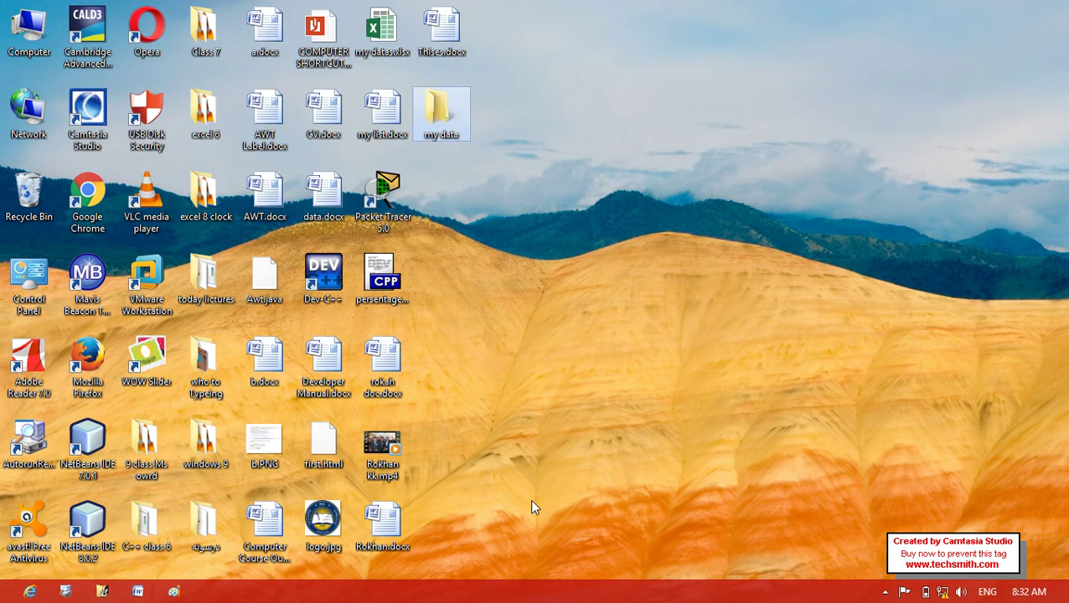
Open the "my data" folder on the desktop.
double_click(450, 114)
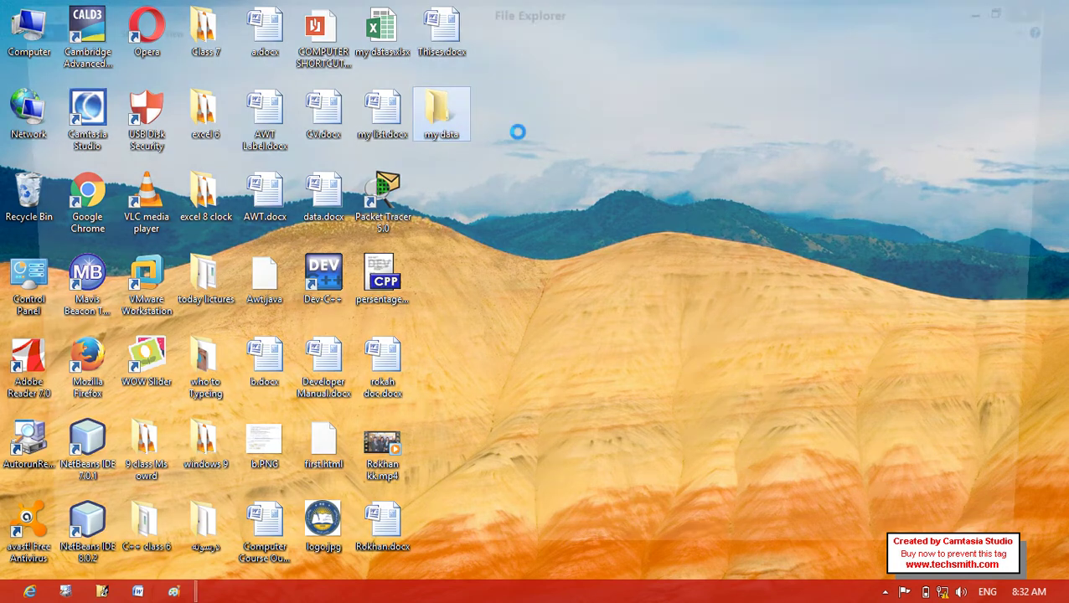
right_click(531, 147)
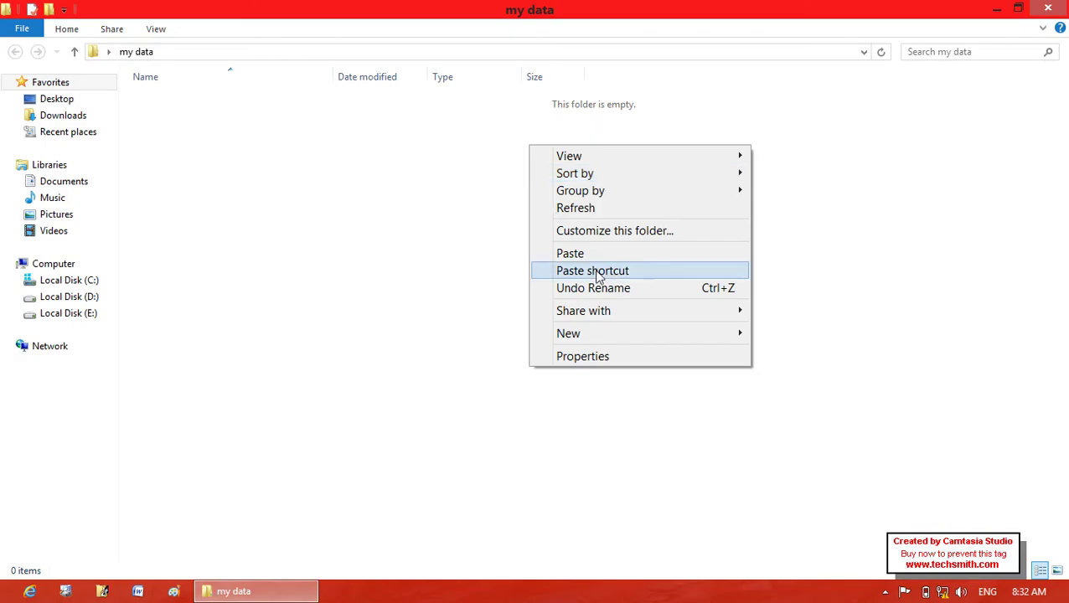
mouse_move(617, 338)
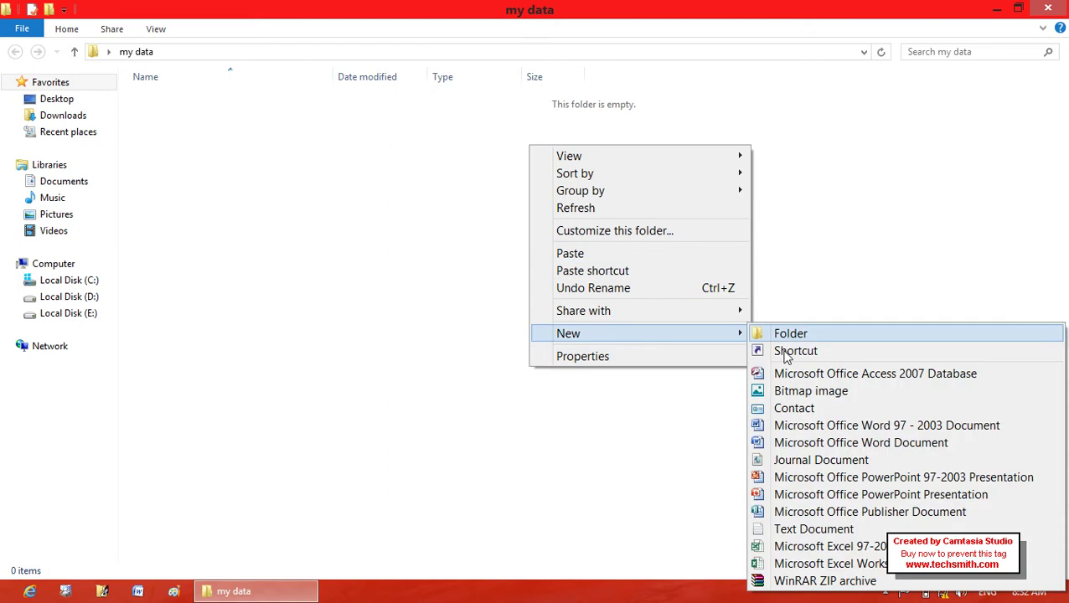
left_click(825, 408)
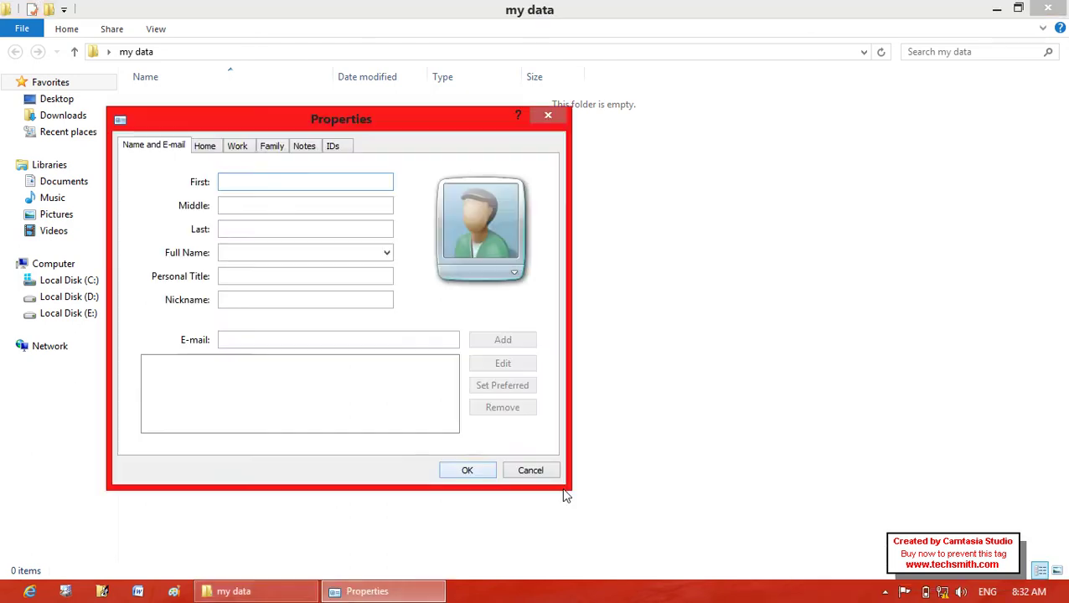
left_click(546, 470)
Create a Microsoft Office Word 97 - 2003 document and a WinRAR ZIP archive in the folder, keeping their default names.
right_click(546, 472)
mouse_move(737, 441)
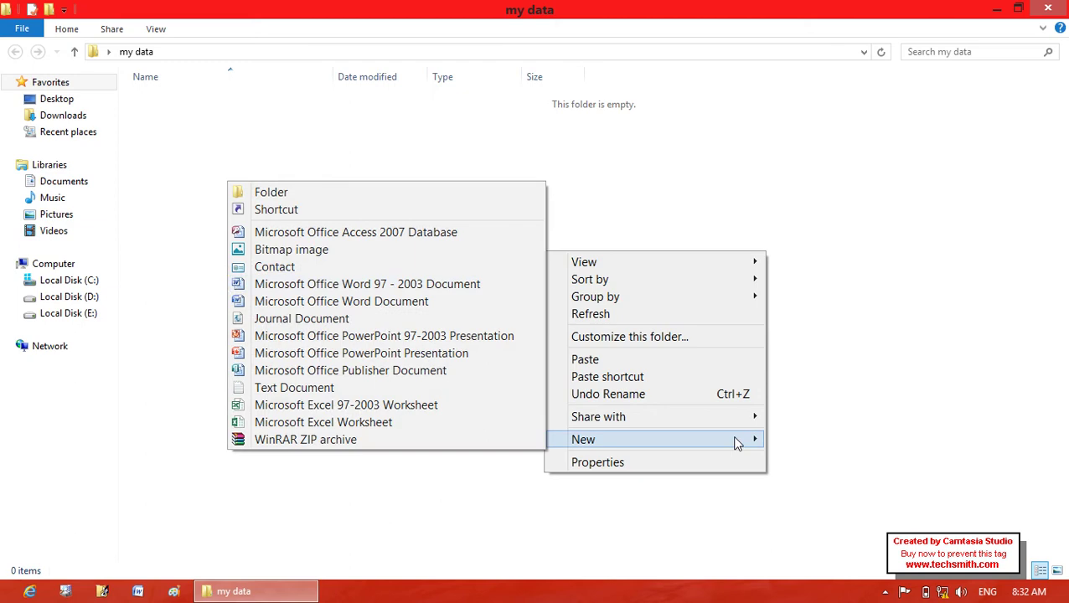
left_click(397, 286)
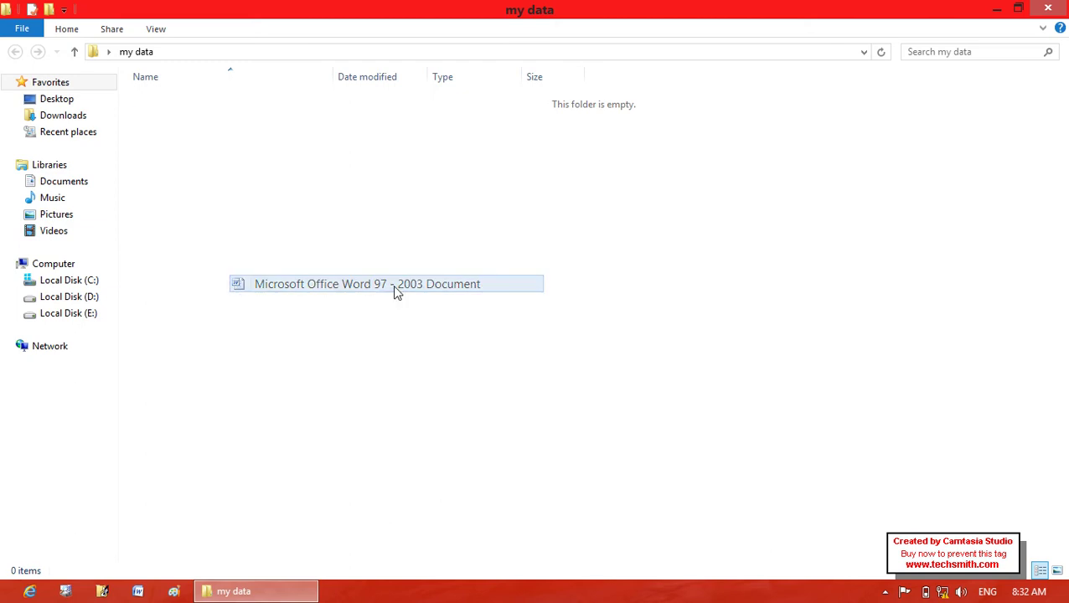
right_click(394, 289)
mouse_move(530, 481)
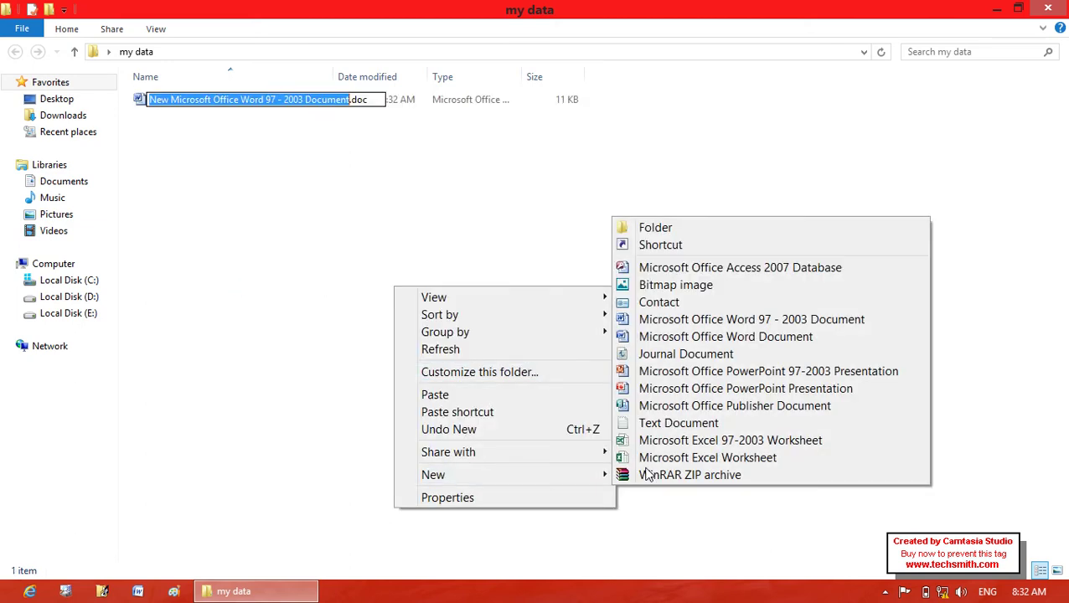
left_click(678, 475)
Create a text document with its default name in the "my data" folder and close the folder window.
right_click(543, 361)
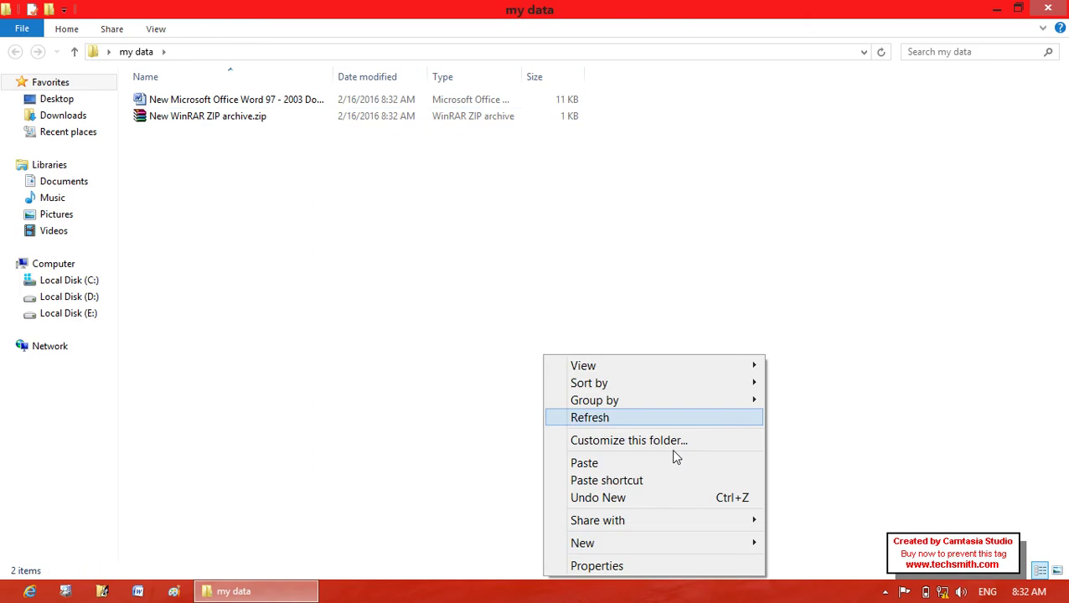
mouse_move(718, 549)
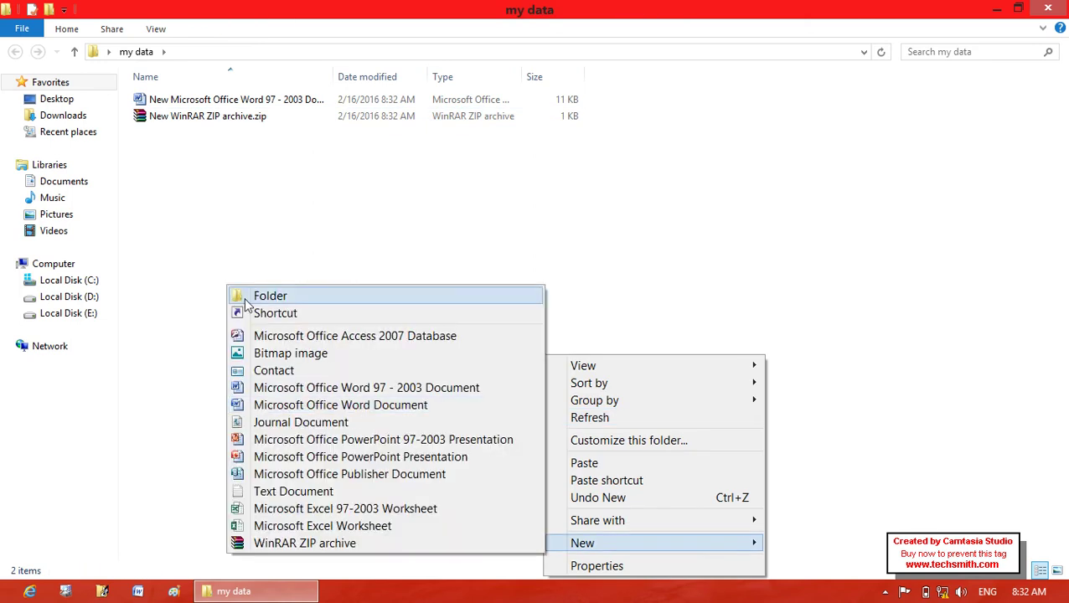
left_click(273, 493)
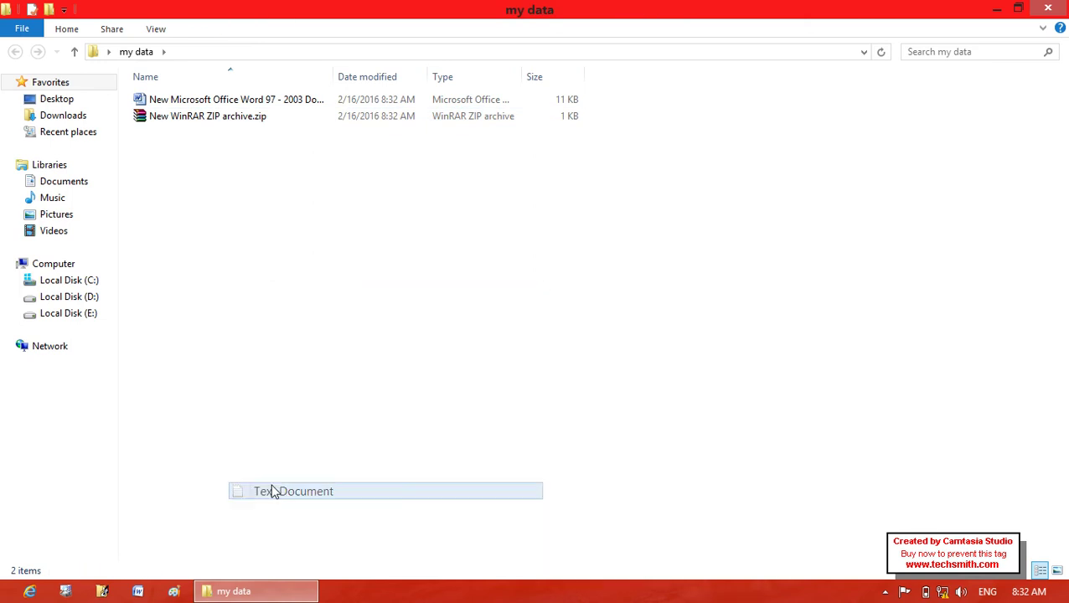
left_click(1049, 7)
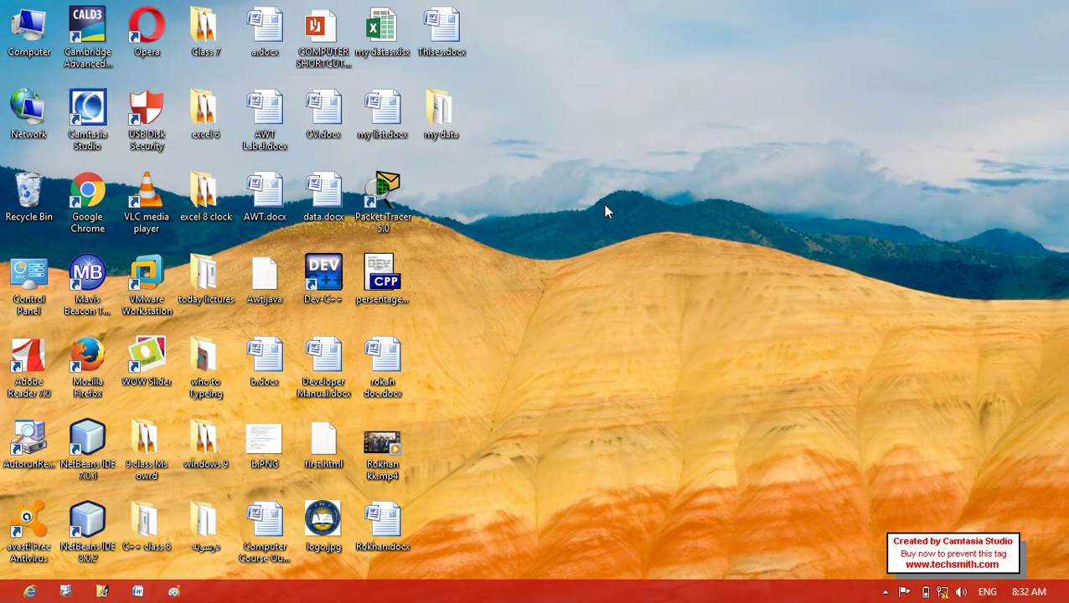
Turn off auto arrange for the desktop icons and move the "my data" folder into the empty desktop area.
left_click_drag(440, 109, 744, 74)
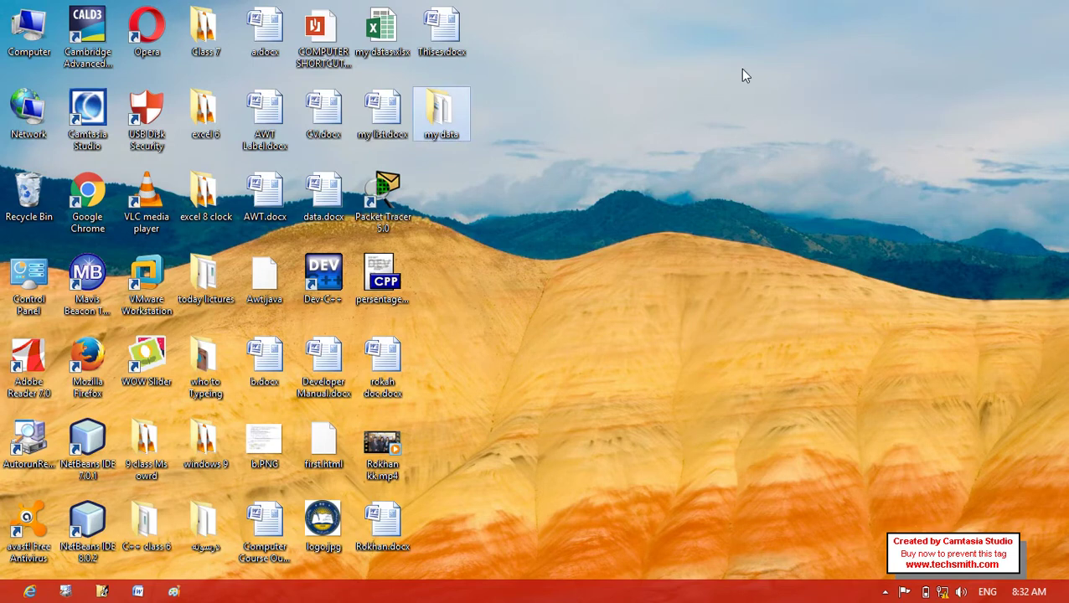
right_click(483, 107)
mouse_move(670, 119)
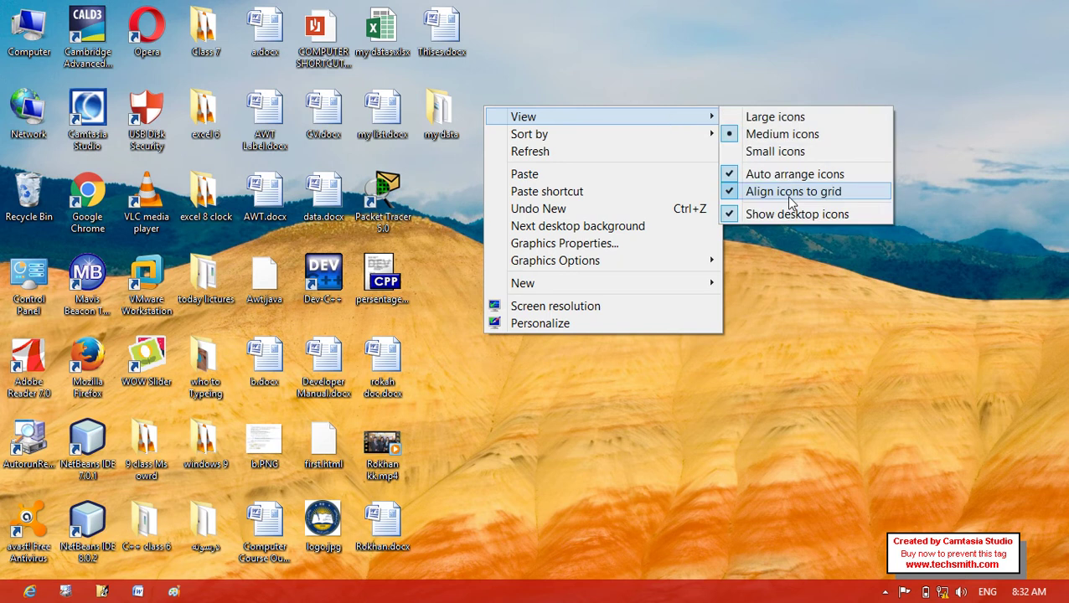
left_click(758, 172)
left_click_drag(441, 109, 708, 96)
Copy the "my data" folder, paste it on the desktop and place the copy directly below the original.
right_click(729, 129)
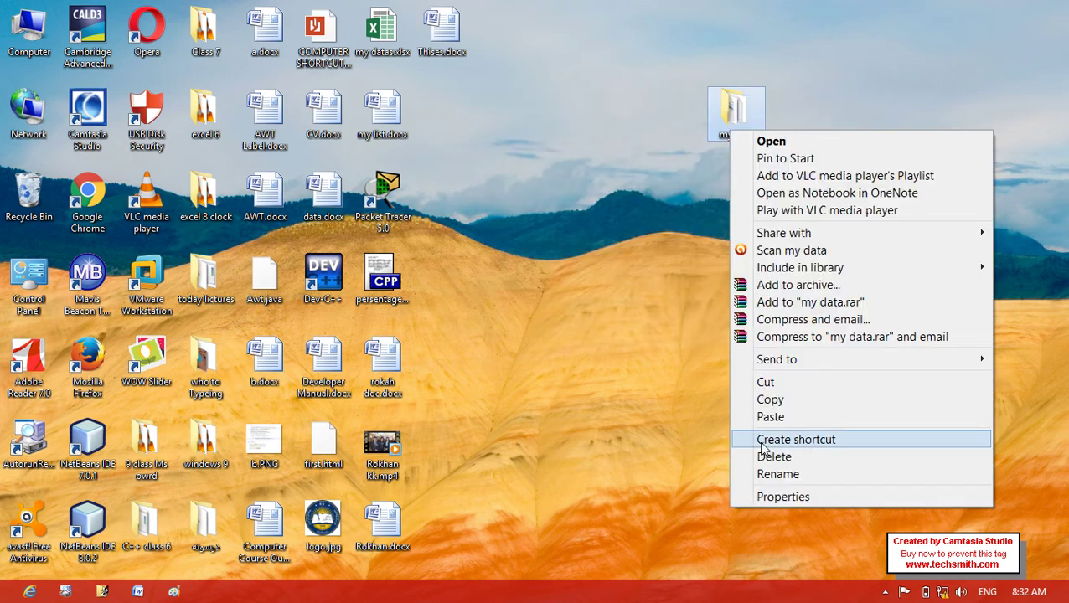
left_click(772, 398)
right_click(771, 397)
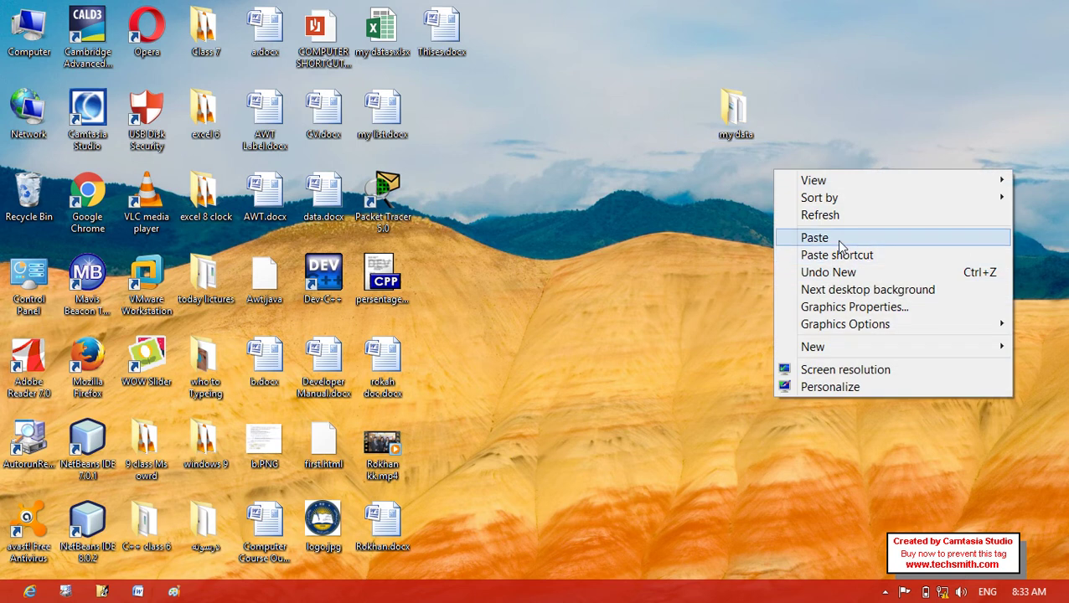
left_click(836, 239)
left_click_drag(795, 367, 753, 222)
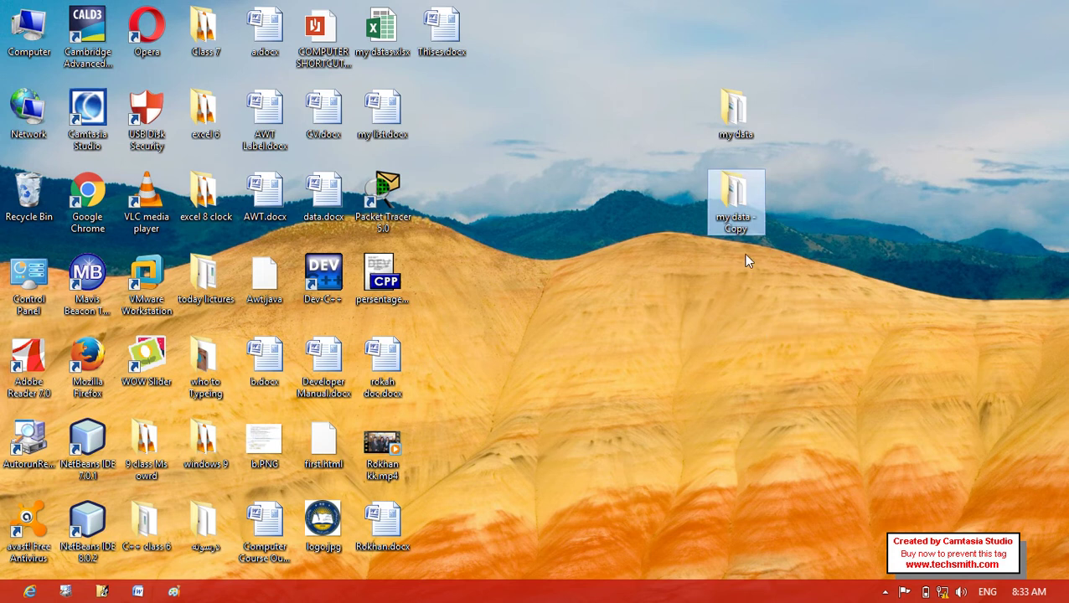
Paste a shortcut to the "my data" folder on the desktop and place it directly below the folder copy.
left_click(596, 287)
right_click(595, 287)
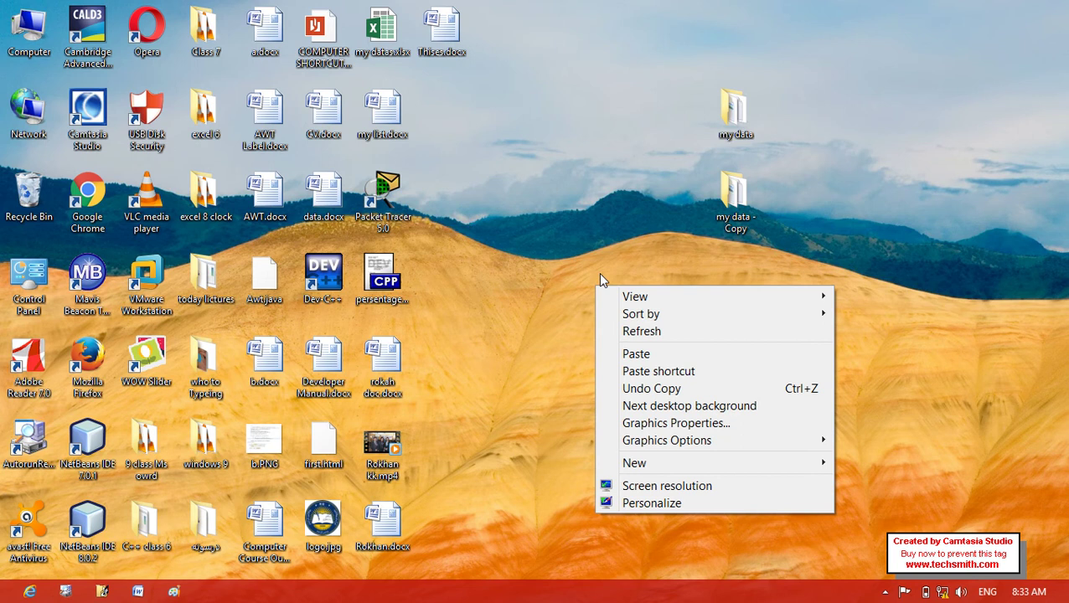
left_click(658, 372)
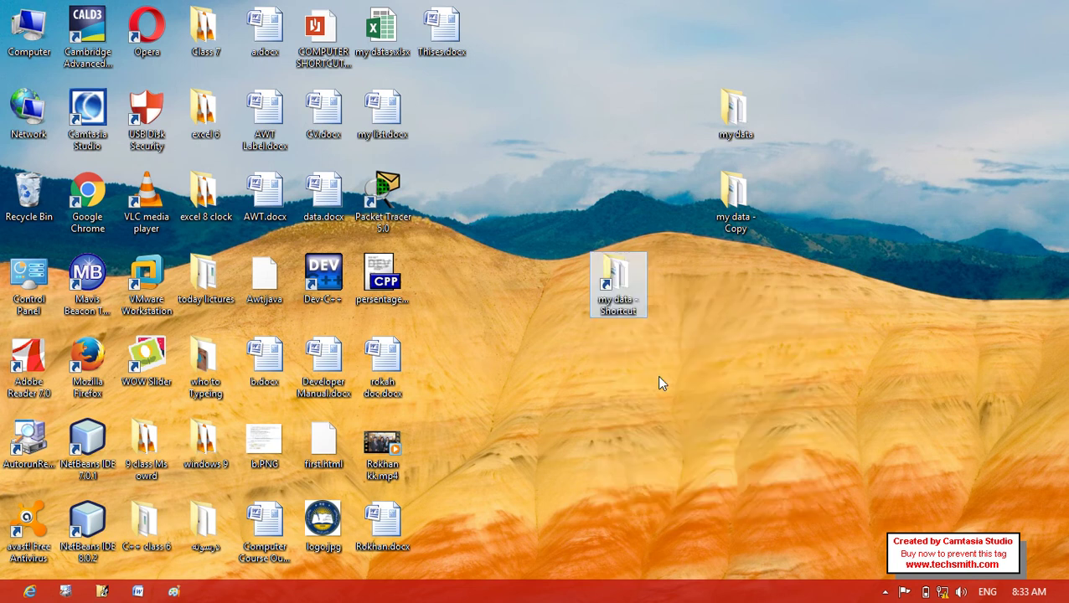
left_click_drag(615, 308, 738, 303)
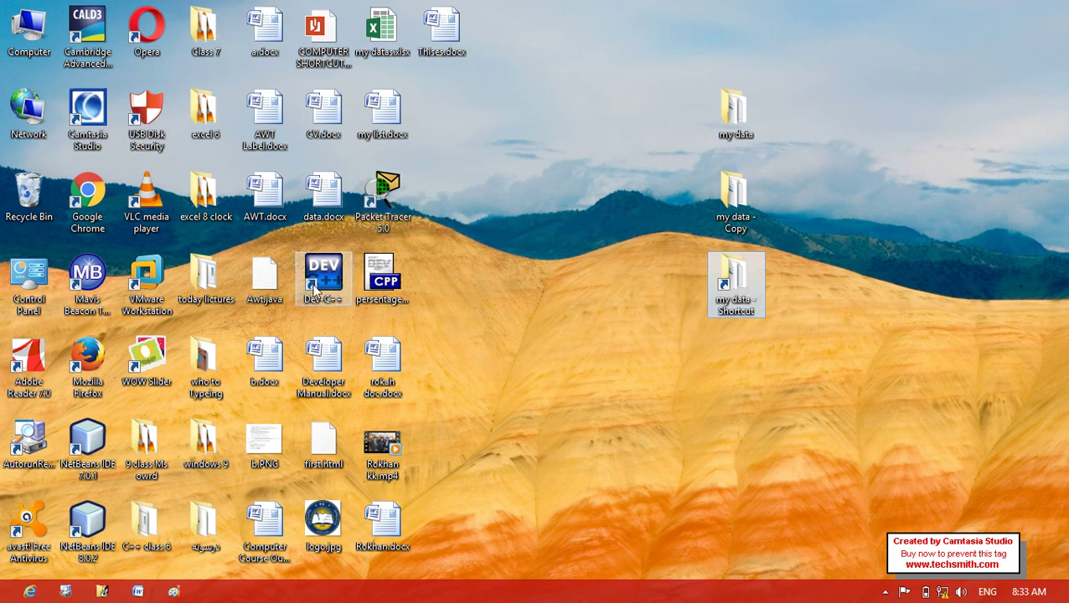
left_click(545, 274)
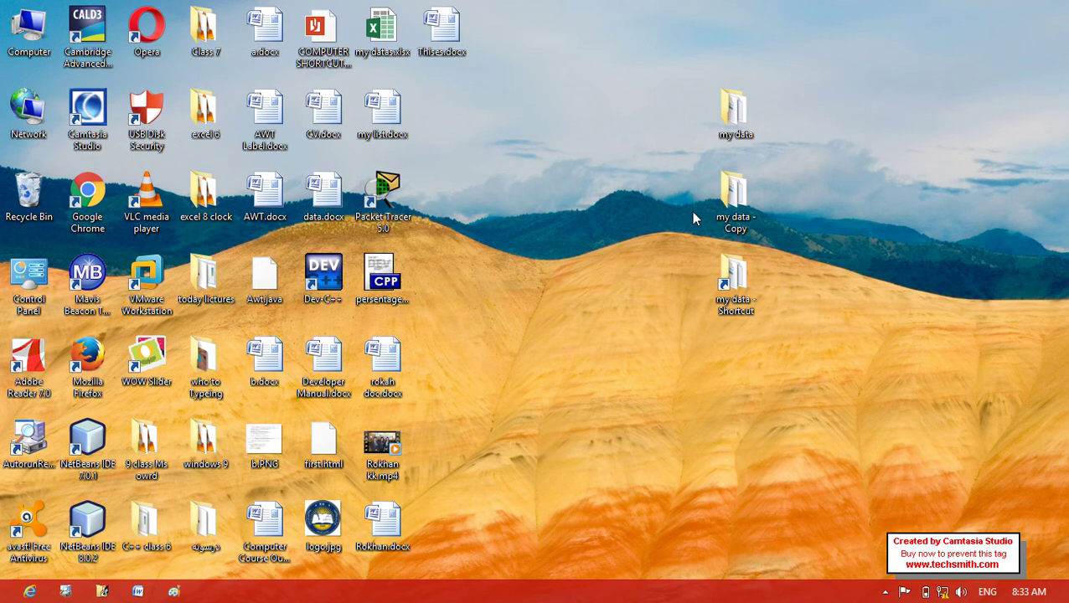
Open the original "my data" folder, look over the files inside and close the window.
double_click(731, 113)
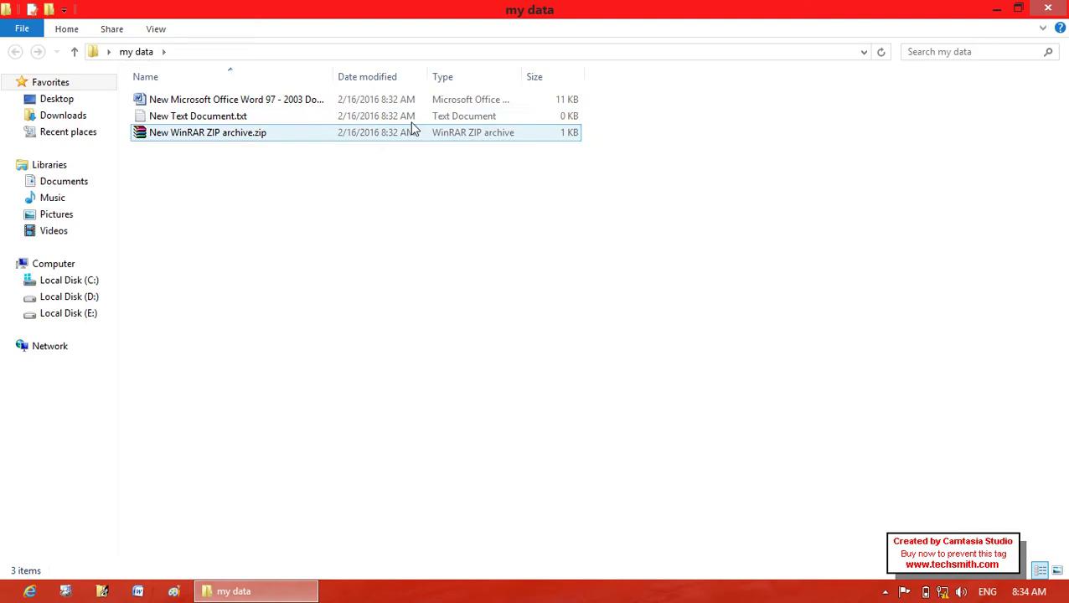
left_click(406, 98)
double_click(406, 114)
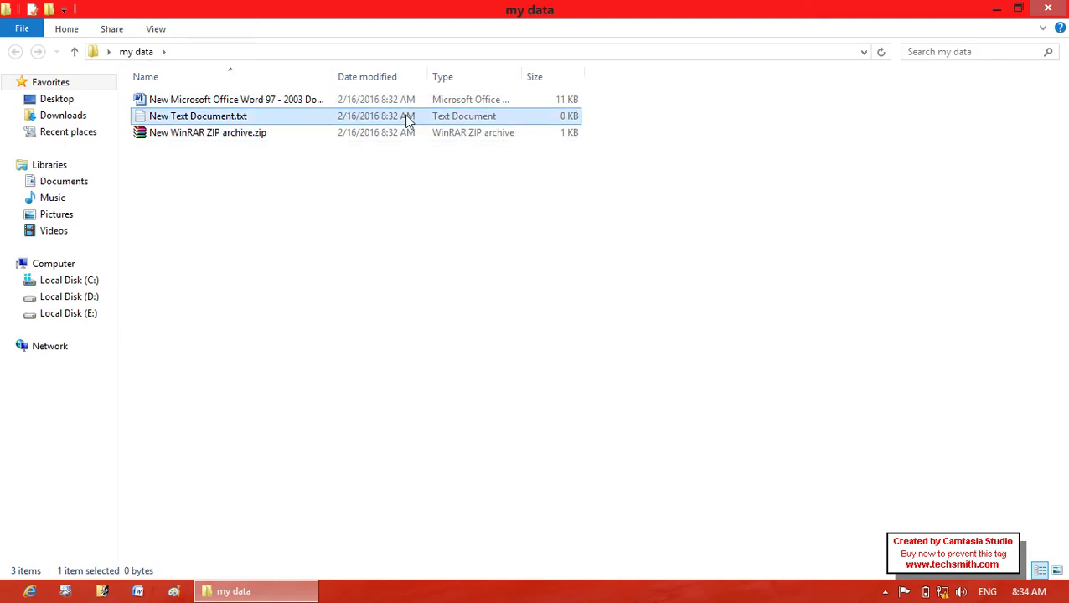
left_click(907, 30)
left_click(1050, 7)
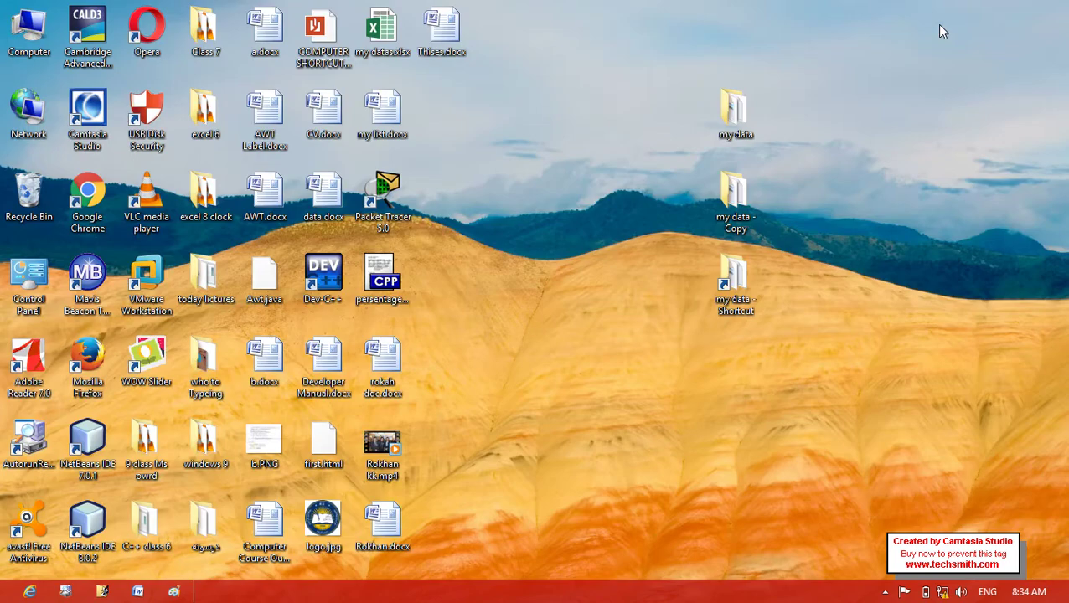
Open the "my data - Copy" folder and the "my data" shortcut in turn to view their contents, closing each window.
double_click(732, 202)
left_click(1049, 8)
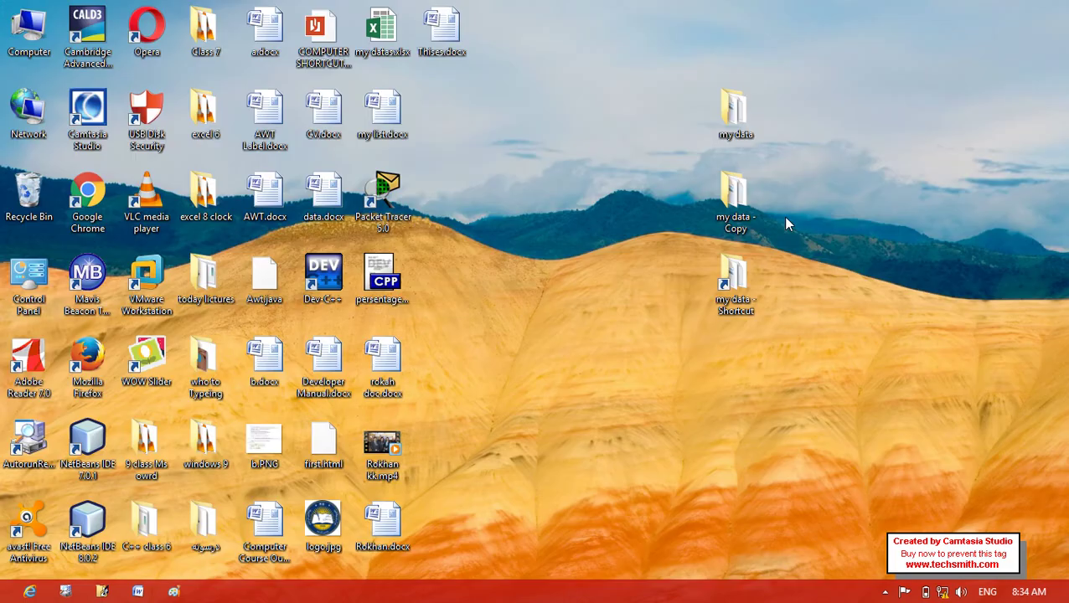
double_click(760, 258)
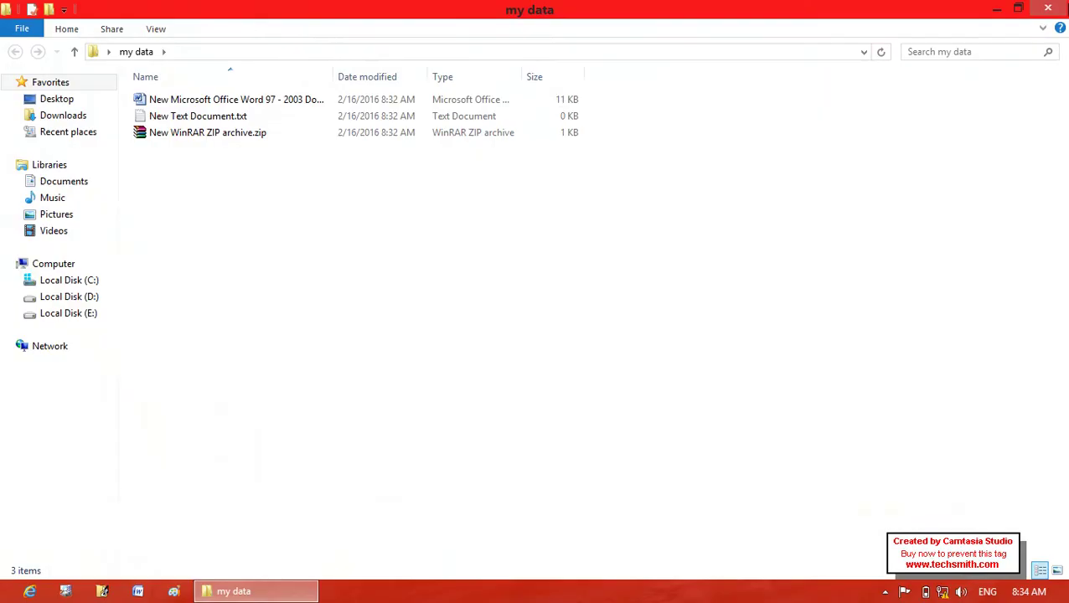
left_click(1050, 10)
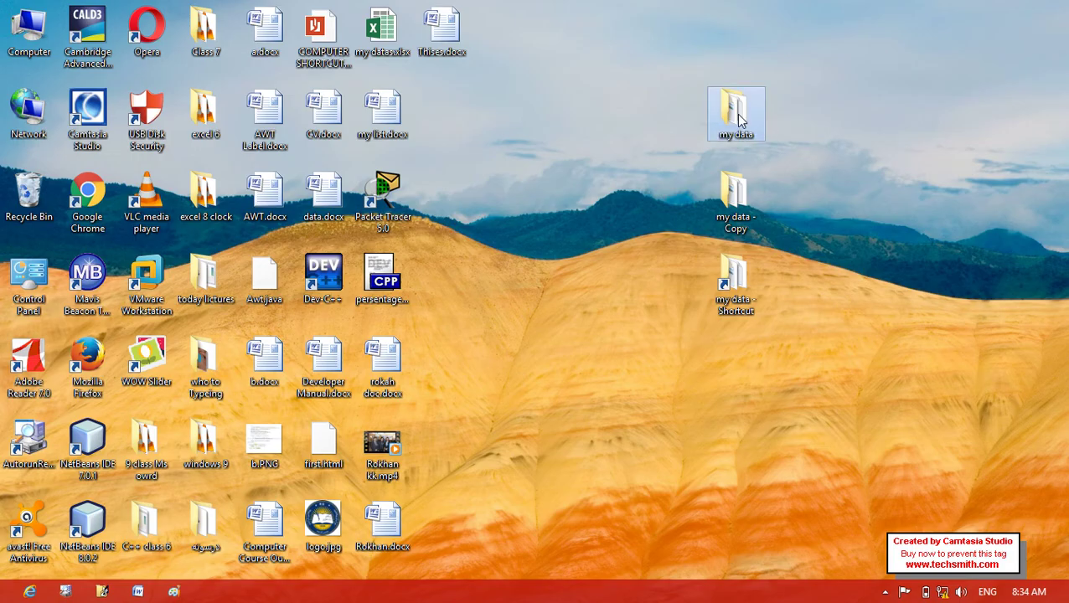
Move the original "my data" folder into the Recycle Bin and permanently empty the bin.
left_click_drag(736, 114, 31, 206)
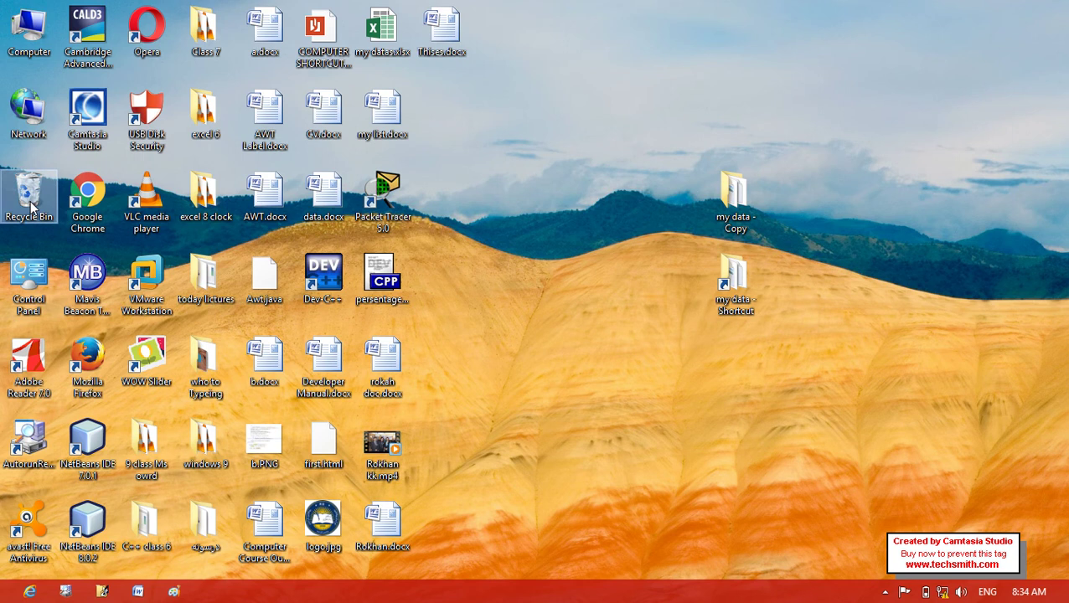
right_click(31, 205)
left_click(53, 246)
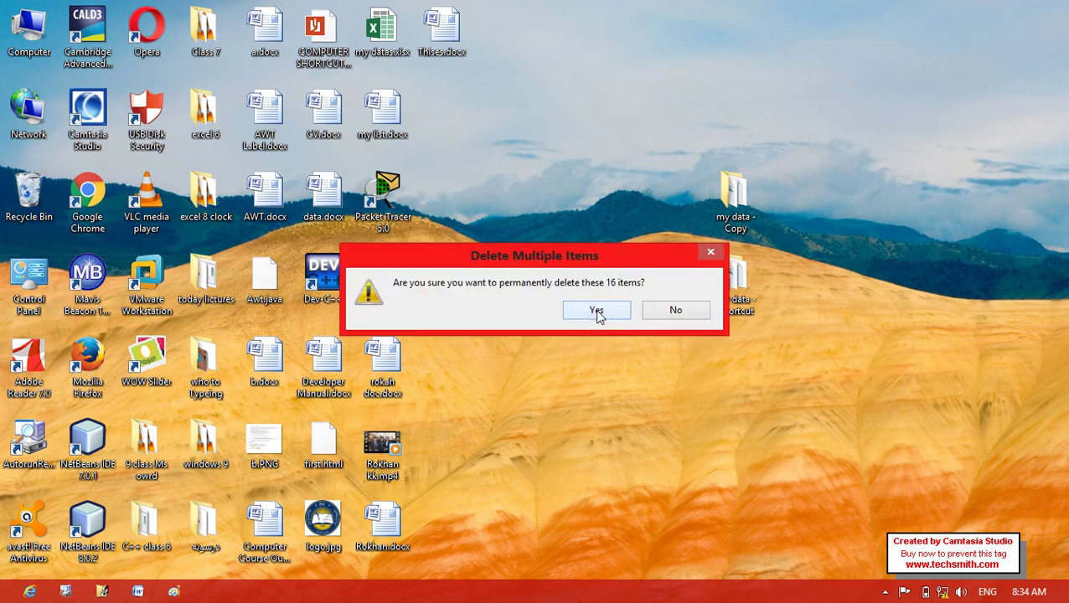
left_click(597, 311)
Test whether the "my data - Copy" folder and the "my data" shortcut still open without the original folder.
double_click(731, 200)
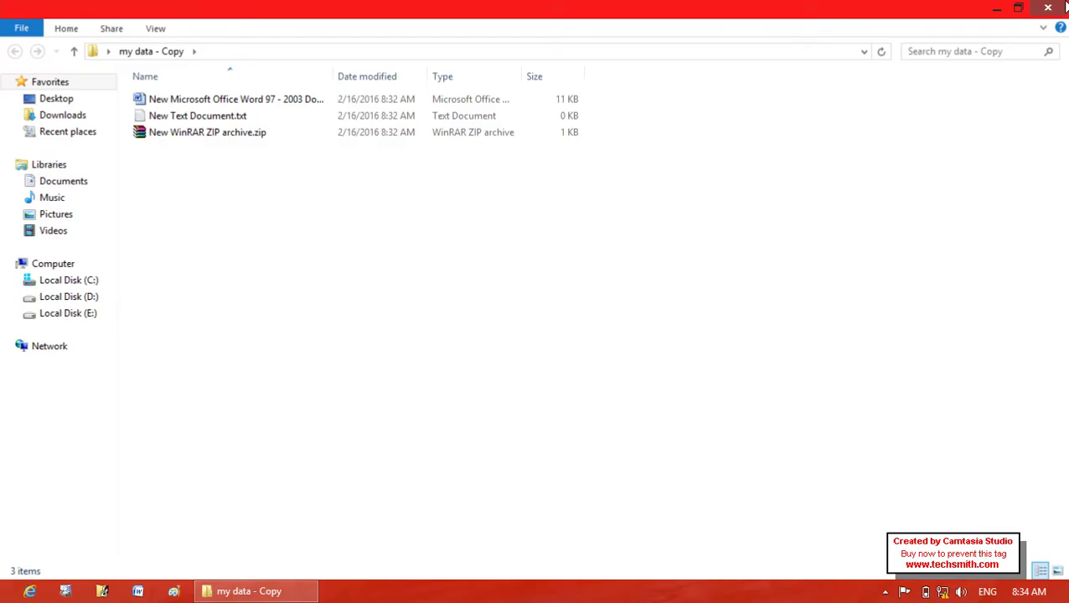
left_click(1054, 7)
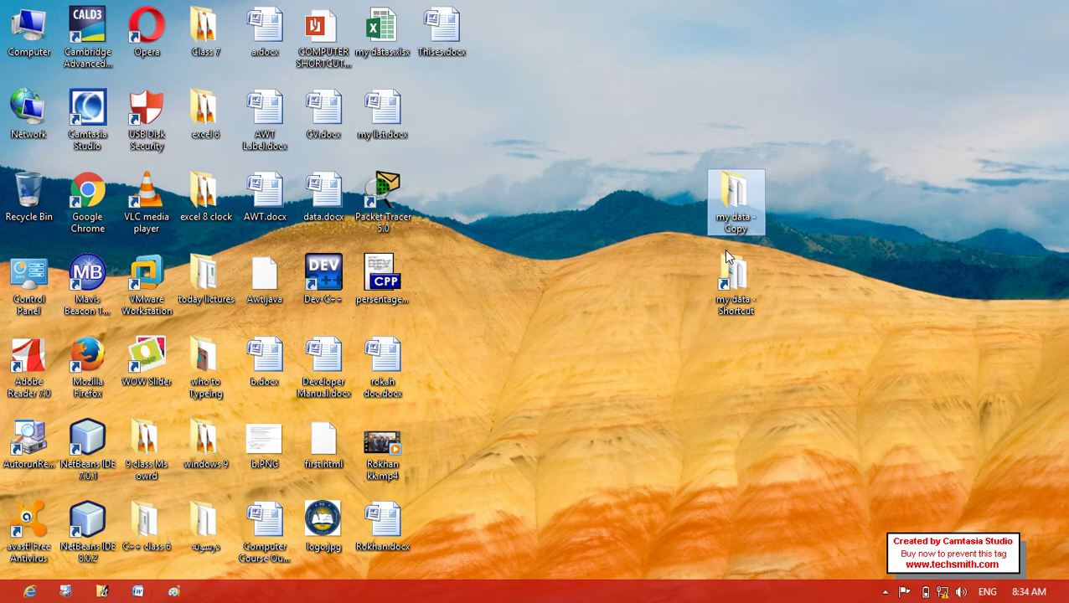
double_click(726, 253)
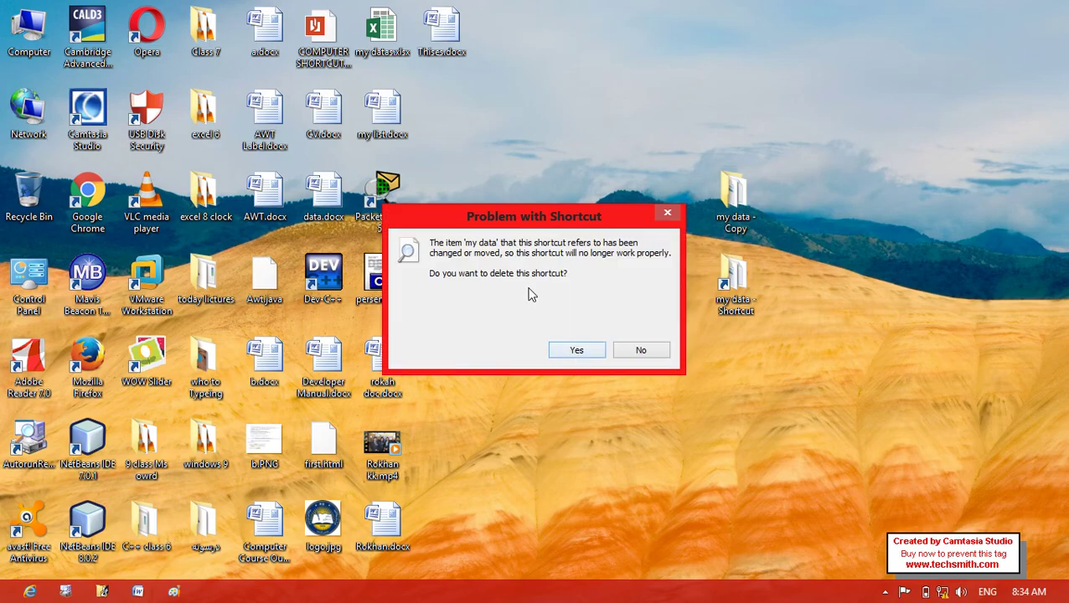
Delete the "my data" shortcut and the "my data - Copy" folder from the desktop.
left_click(575, 350)
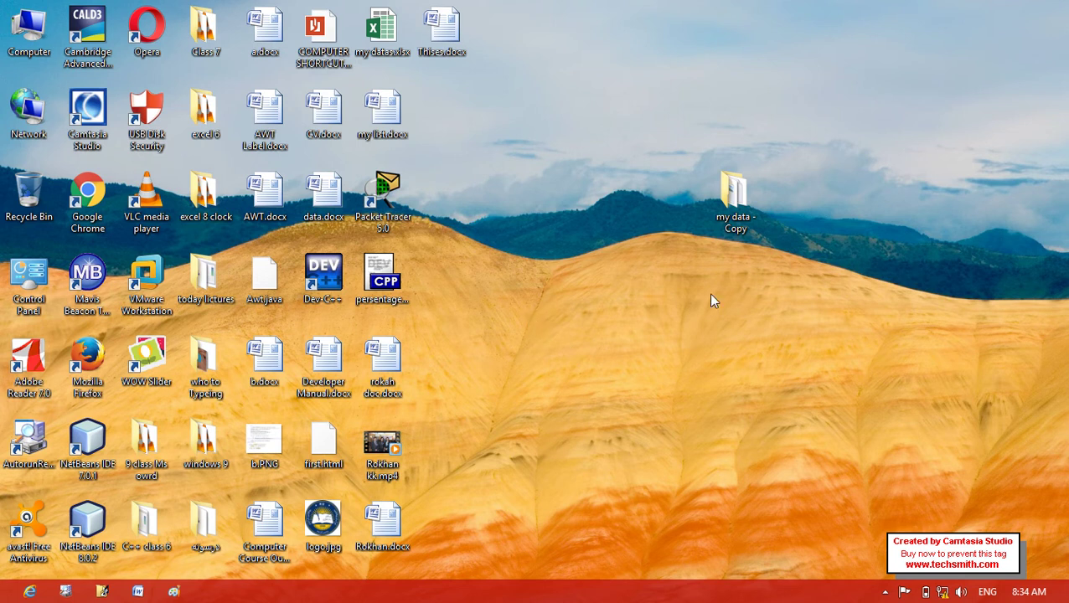
left_click(758, 206)
key("Delete")
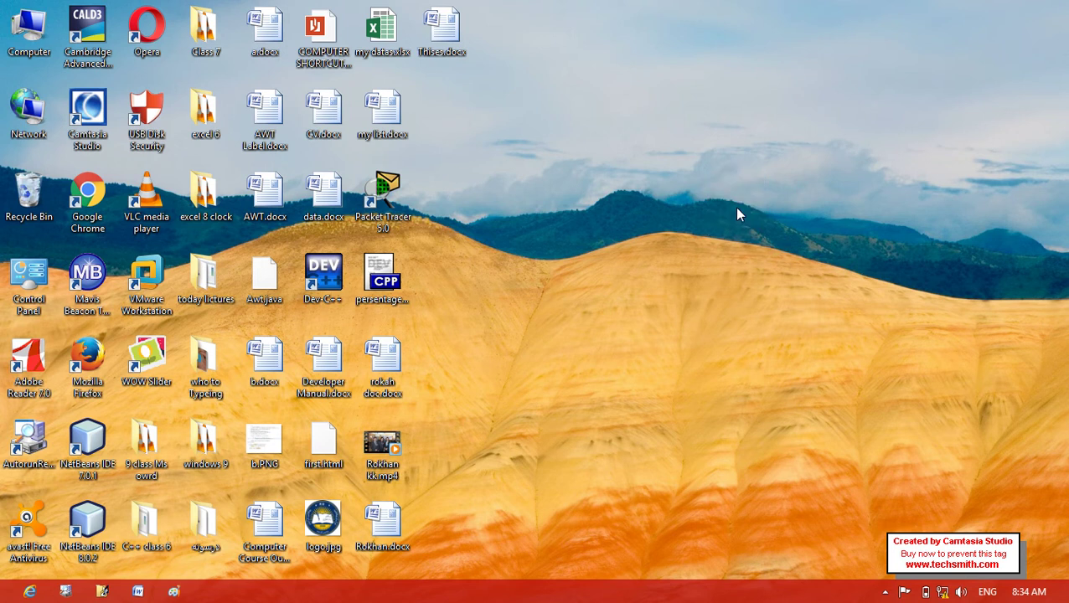
Open Computer from the desktop and show the contents of Local Disk (D:).
double_click(39, 46)
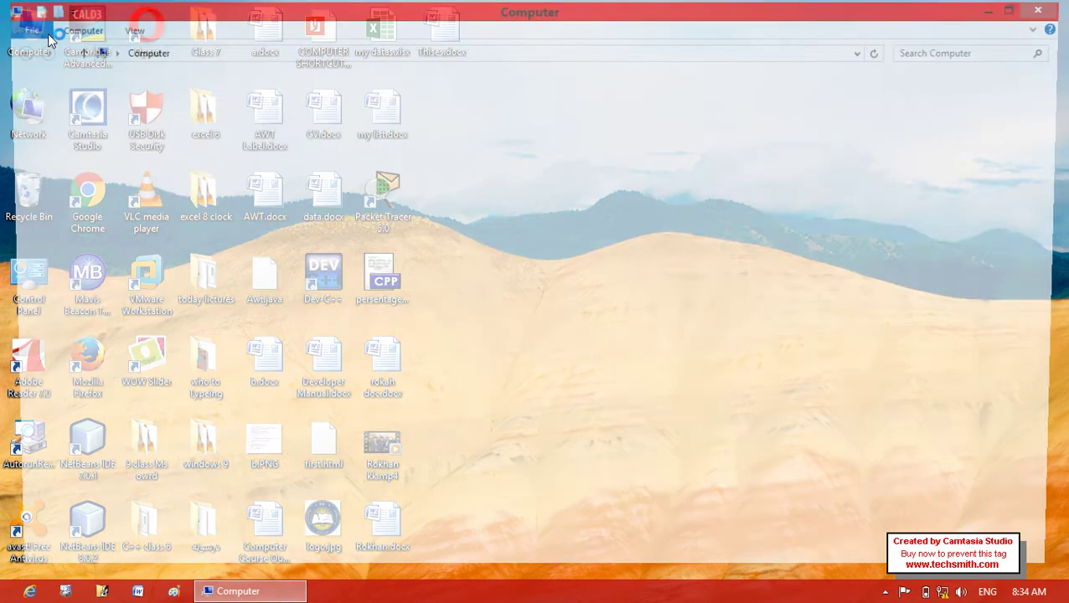
left_click(436, 130)
double_click(435, 130)
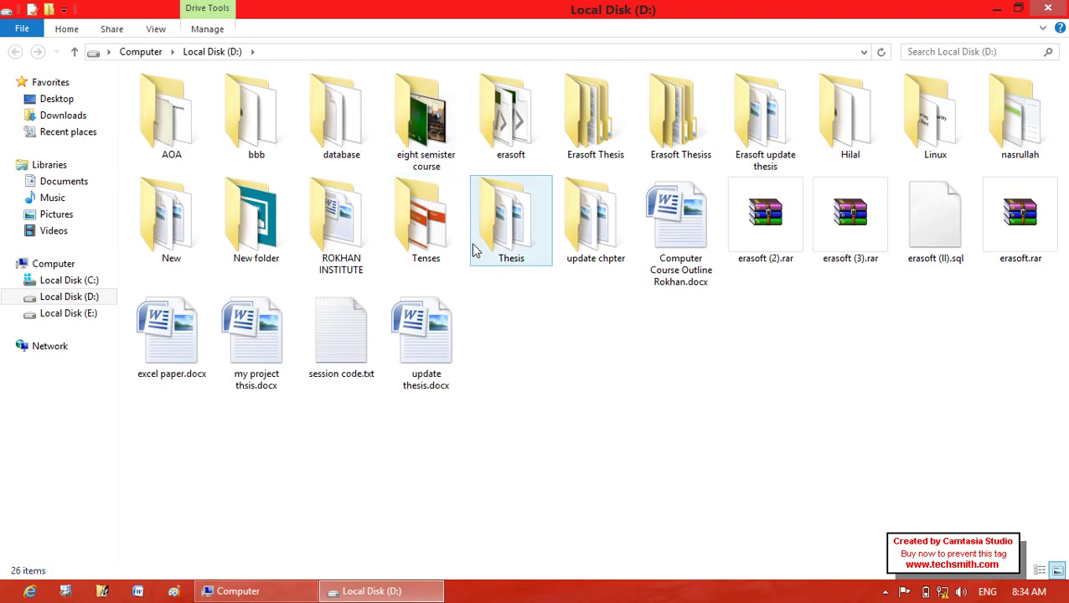
Copy the "eight semister course" folder from Local Disk (D:) and close the windows to return to the desktop.
right_click(445, 154)
left_click(534, 432)
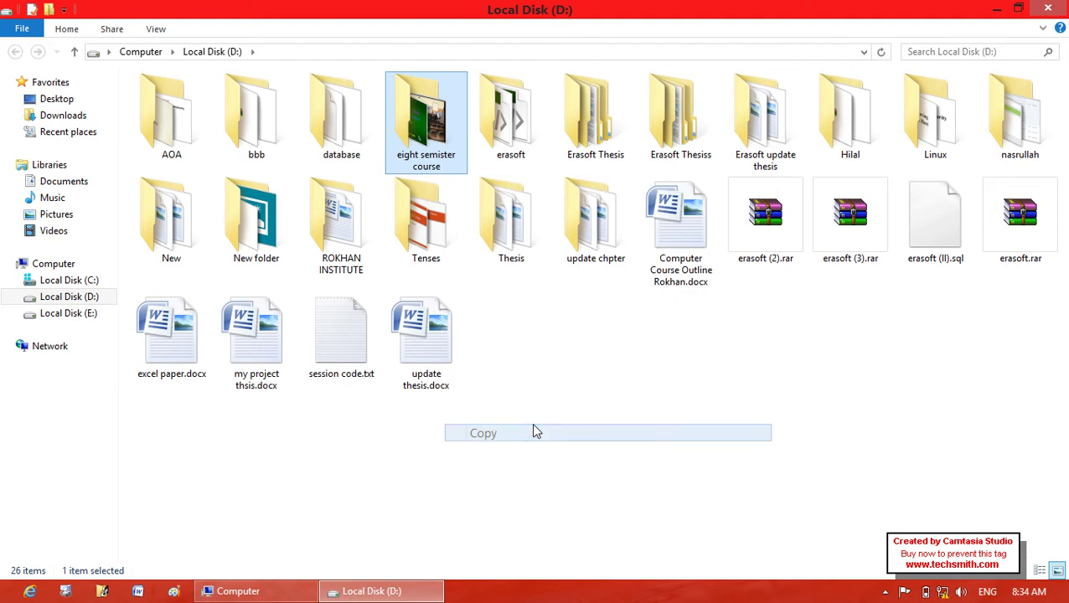
key("BackSpace")
right_click(662, 189)
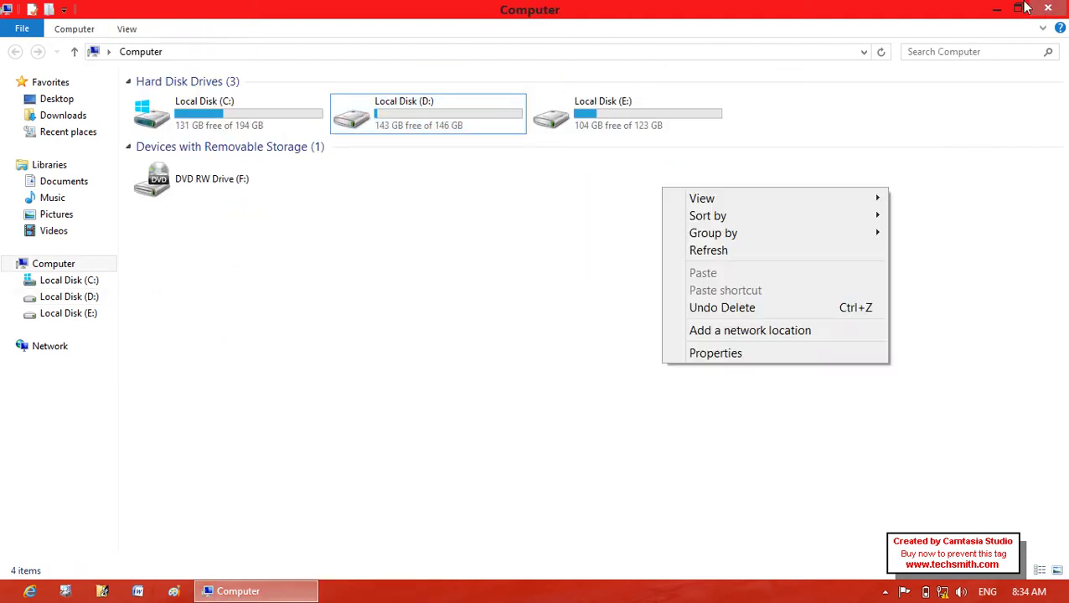
left_click(1048, 9)
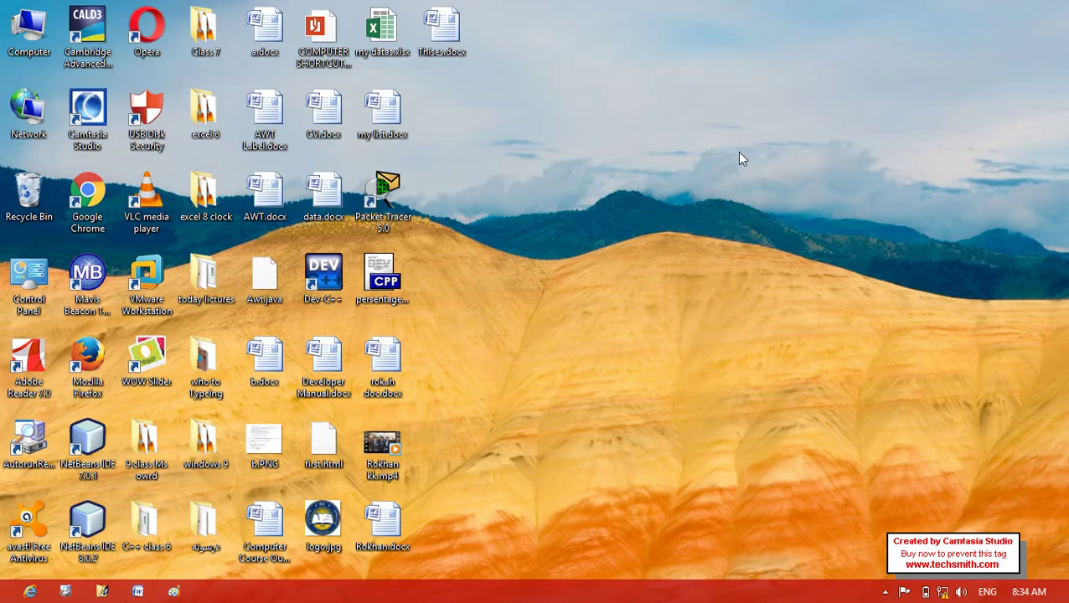
Start pasting the copied "eight semister course" folder onto the desktop and cancel the transfer.
right_click(738, 156)
left_click(772, 214)
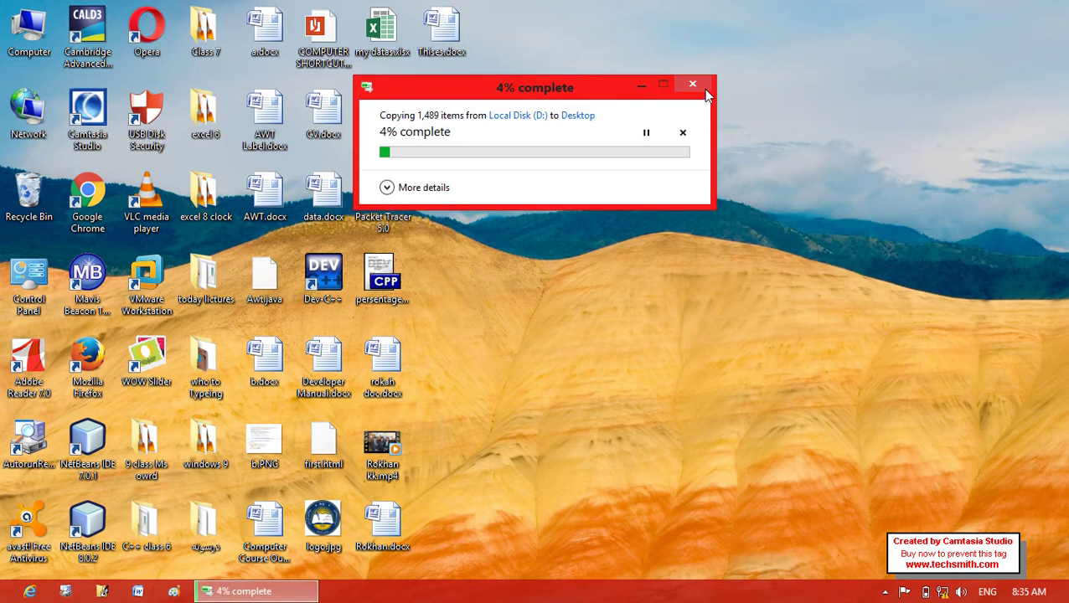
left_click(703, 91)
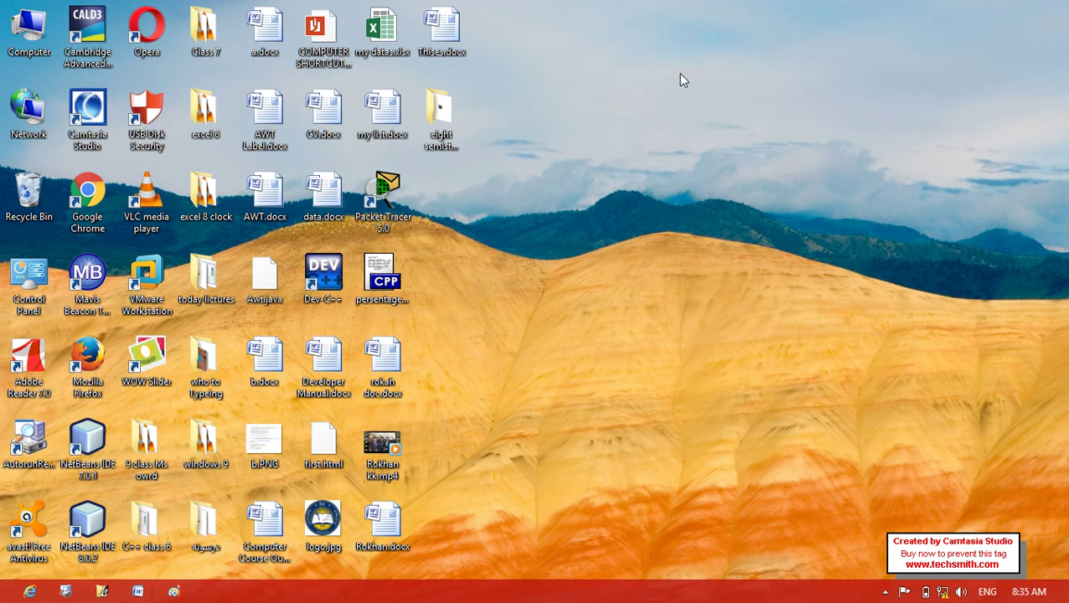
Paste a shortcut to the "eight semister course" folder onto the empty area of the desktop.
right_click(651, 102)
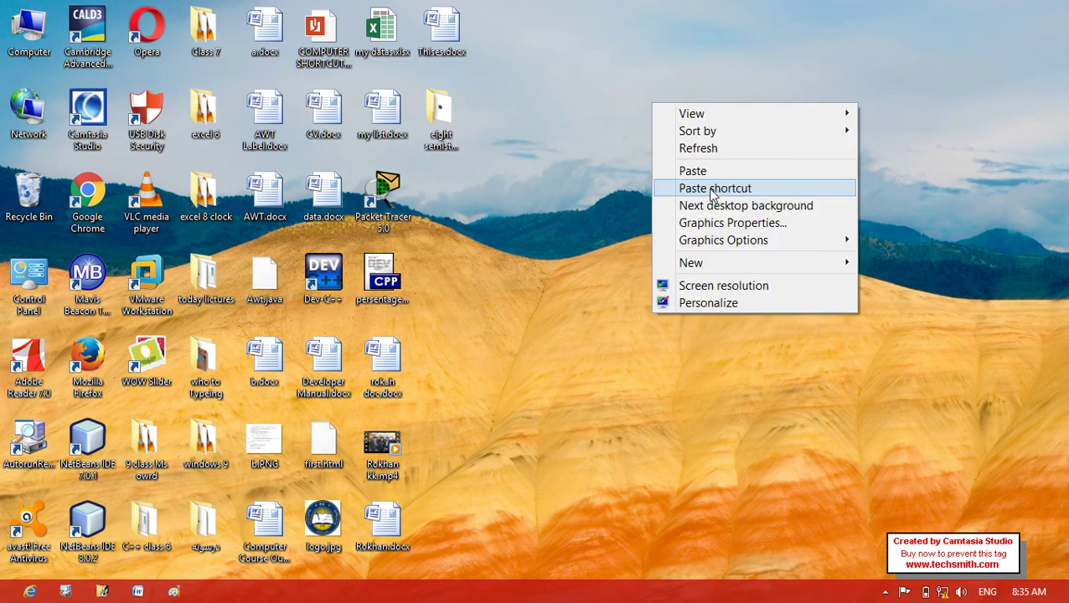
left_click(712, 190)
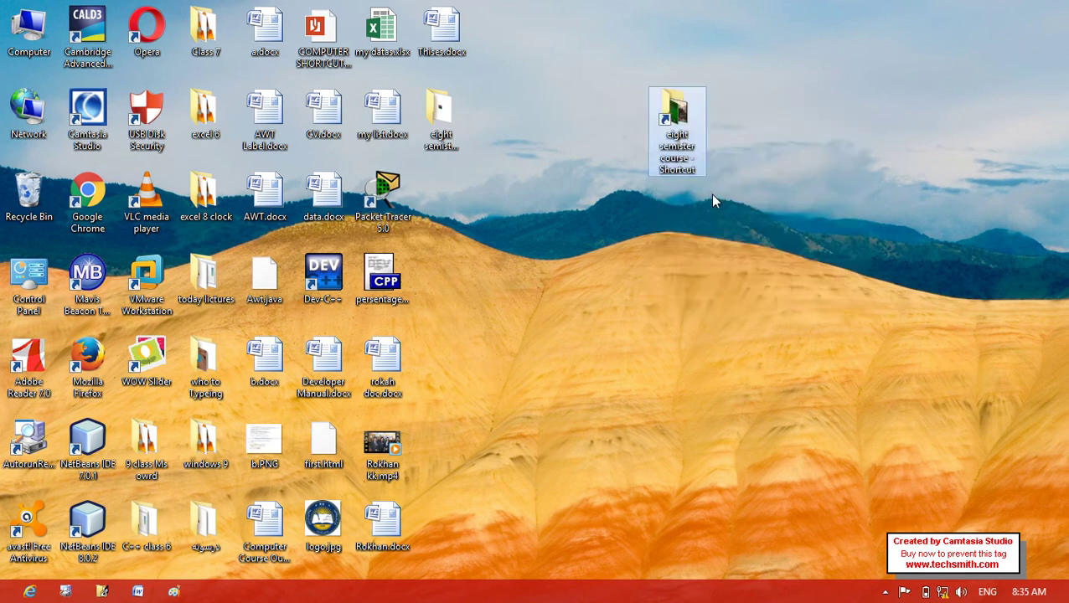
left_click(698, 174)
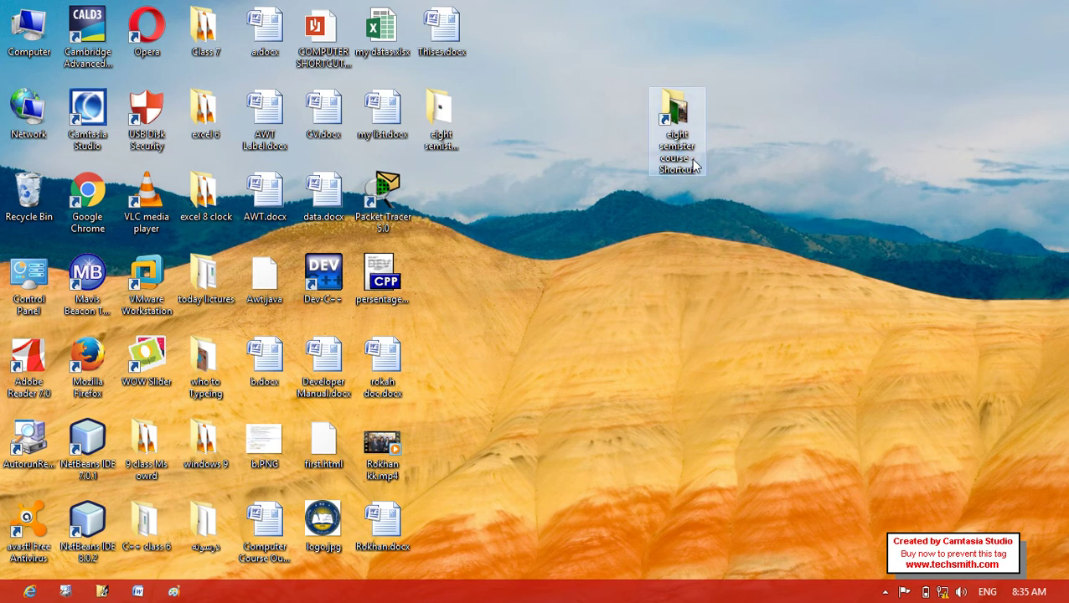
left_click(694, 165)
Open the "eight semister course" shortcut, view its AOA subfolder, and close both windows.
double_click(673, 156)
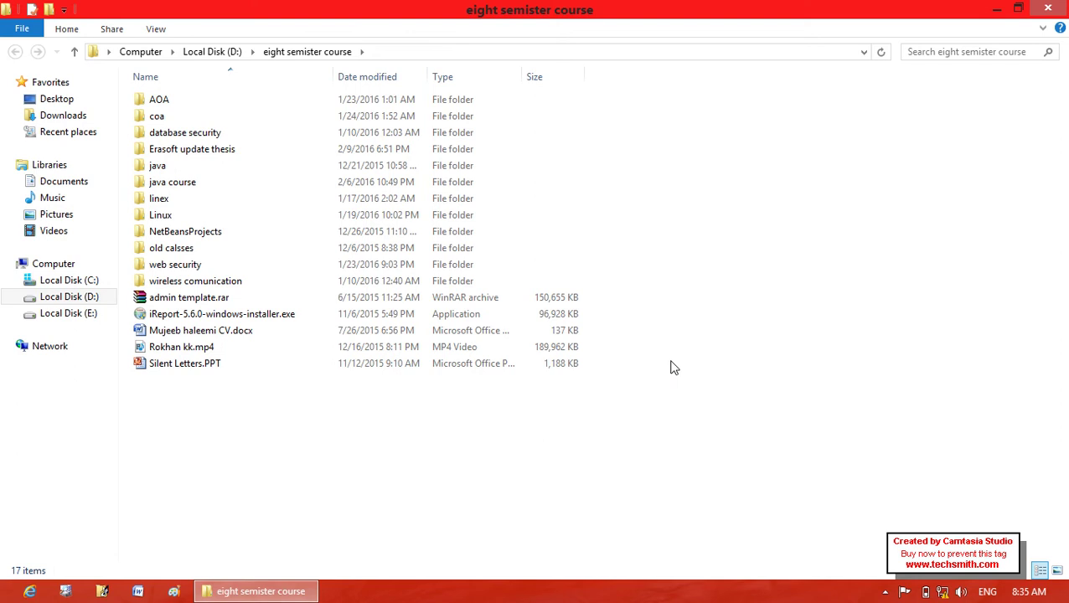
double_click(143, 104)
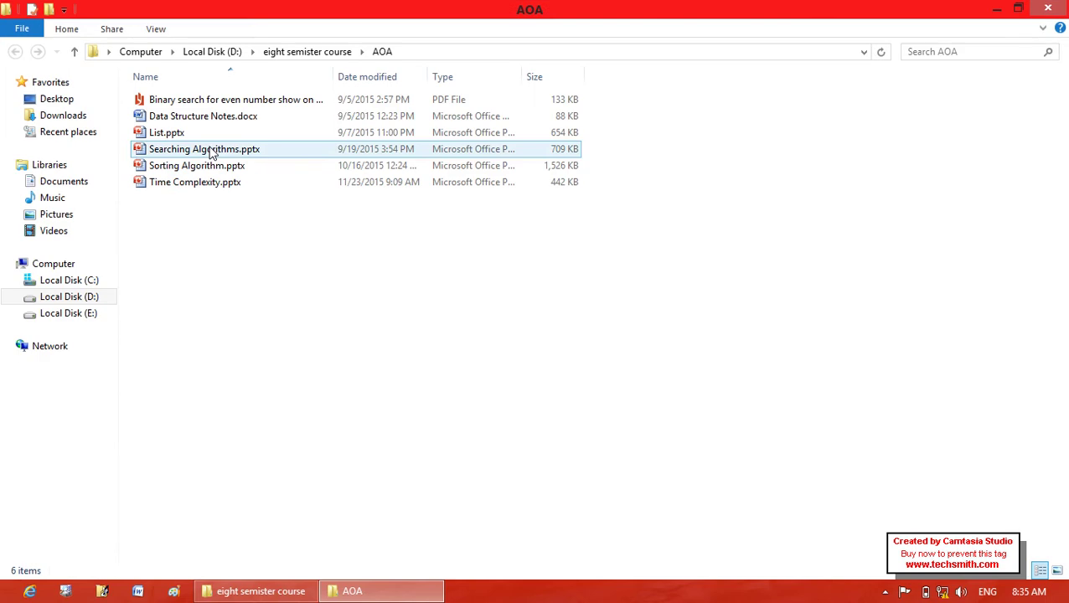
left_click(1048, 9)
left_click(1047, 9)
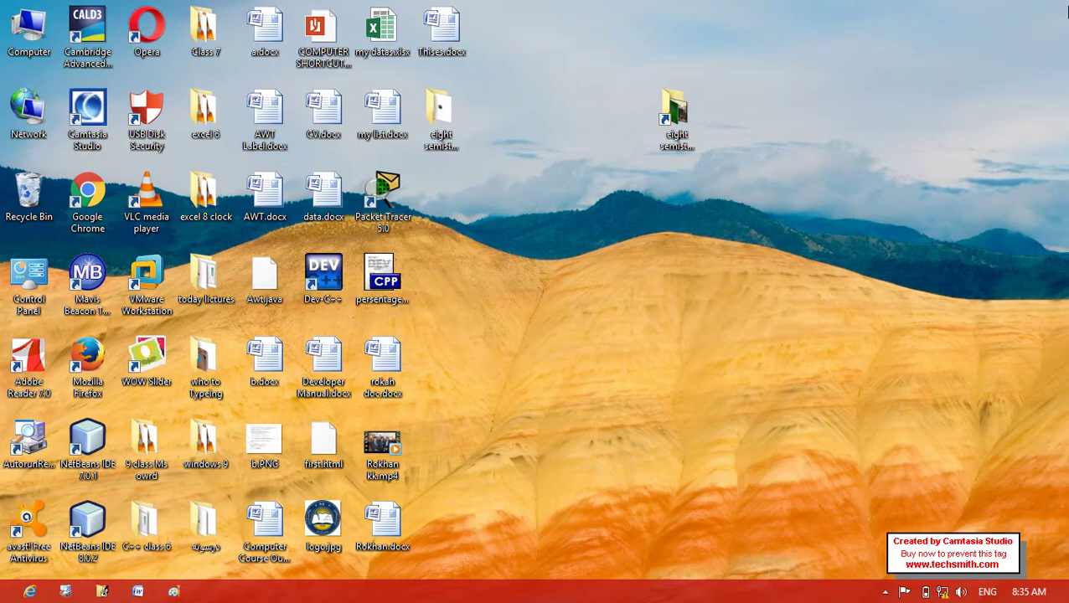
View the original "eight semister course" folder on Local Disk (D:) for comparison and close all the windows.
key("super+e")
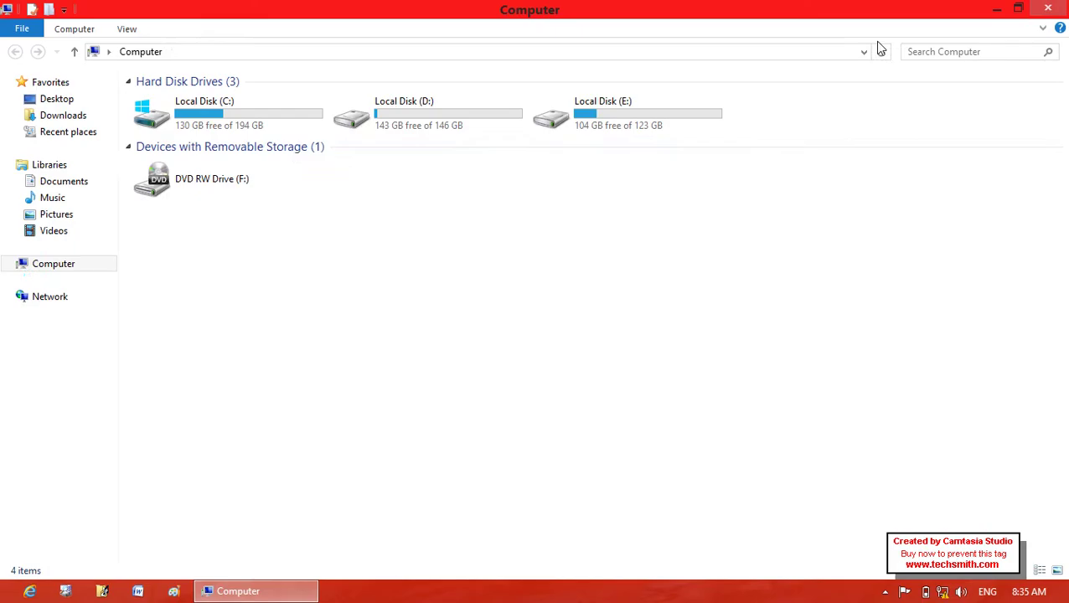
left_click(442, 114)
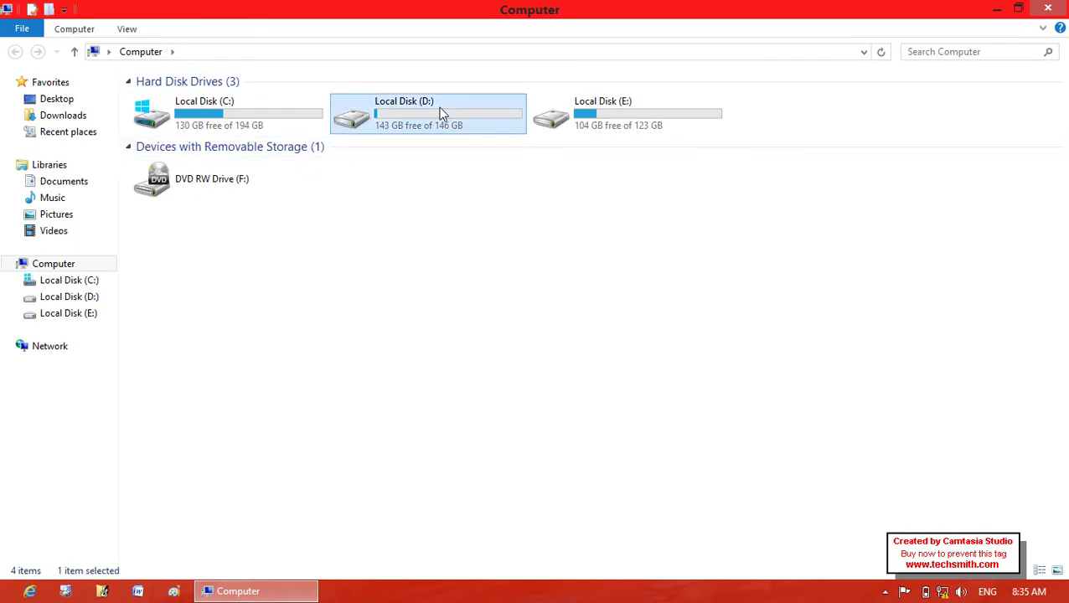
double_click(443, 113)
left_click(429, 170)
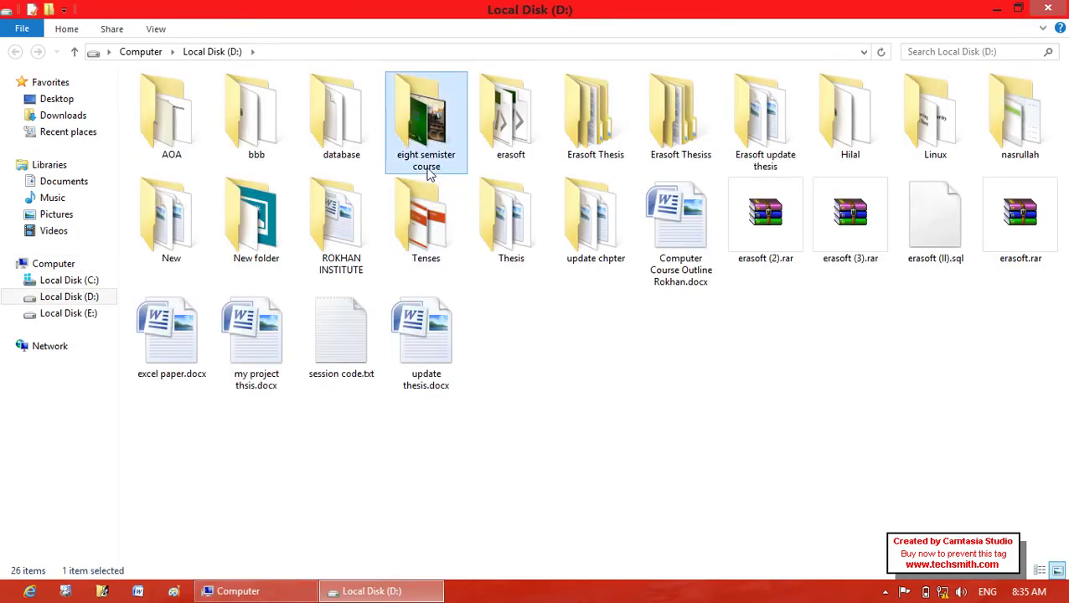
double_click(429, 170)
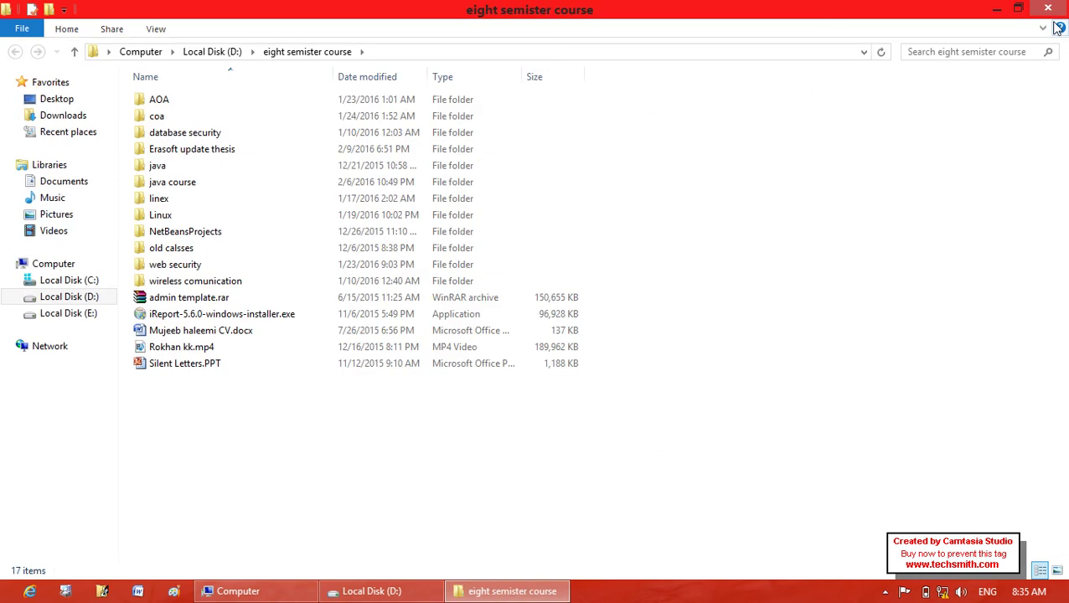
left_click(1048, 9)
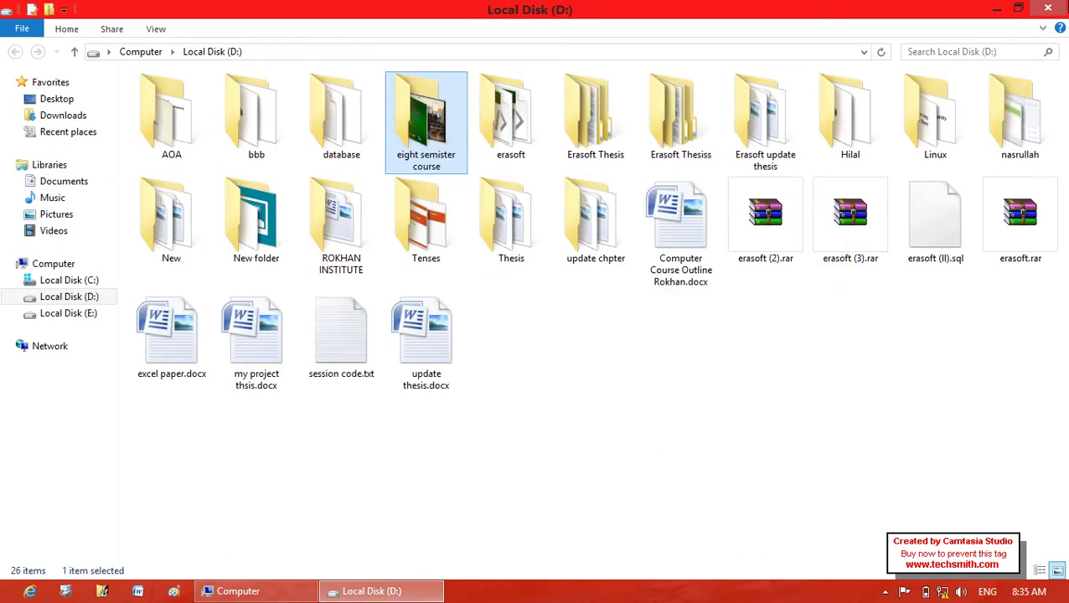
left_click(1049, 8)
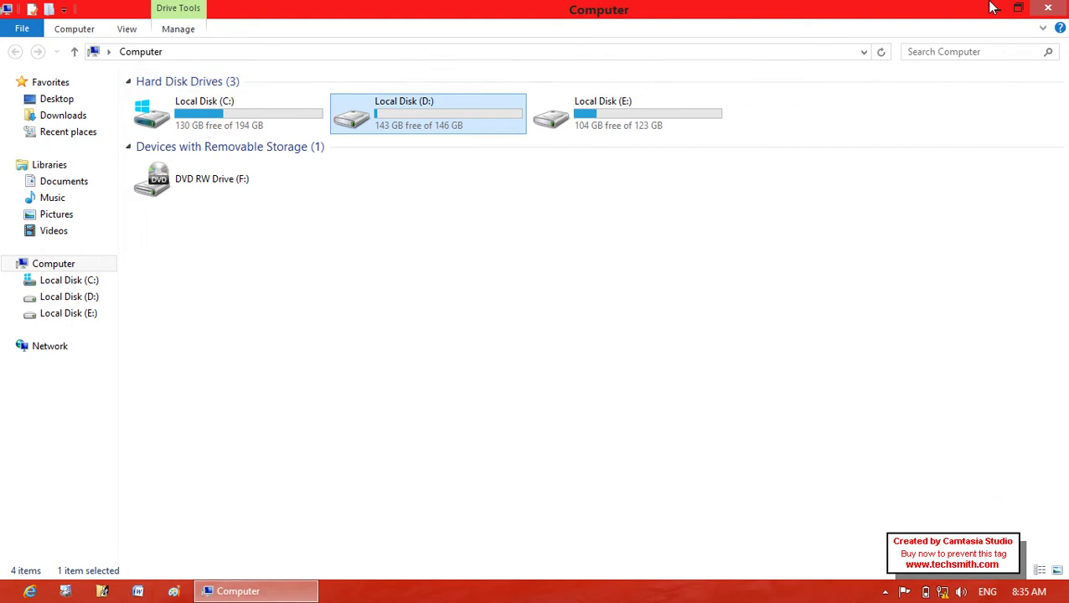
left_click(1048, 8)
left_click(666, 143)
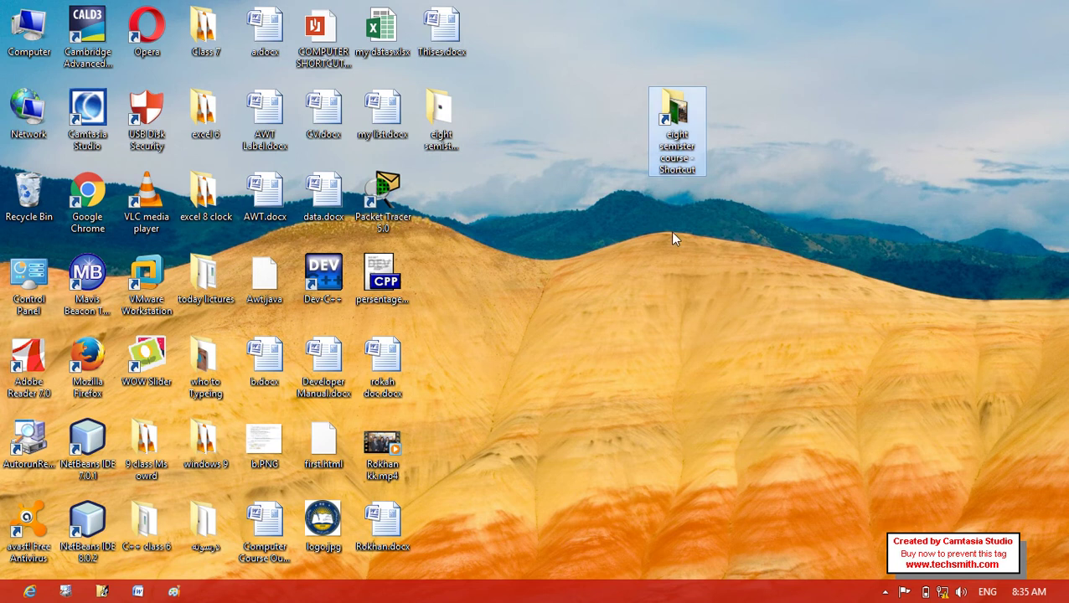
left_click_drag(670, 232, 675, 152)
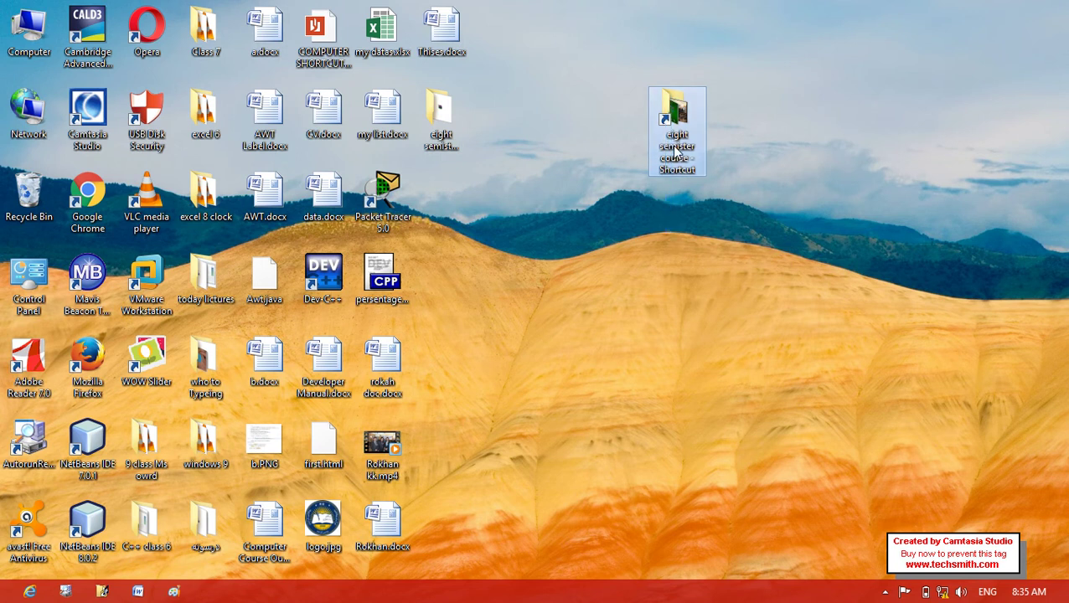
left_click_drag(677, 201, 663, 123)
key("F2")
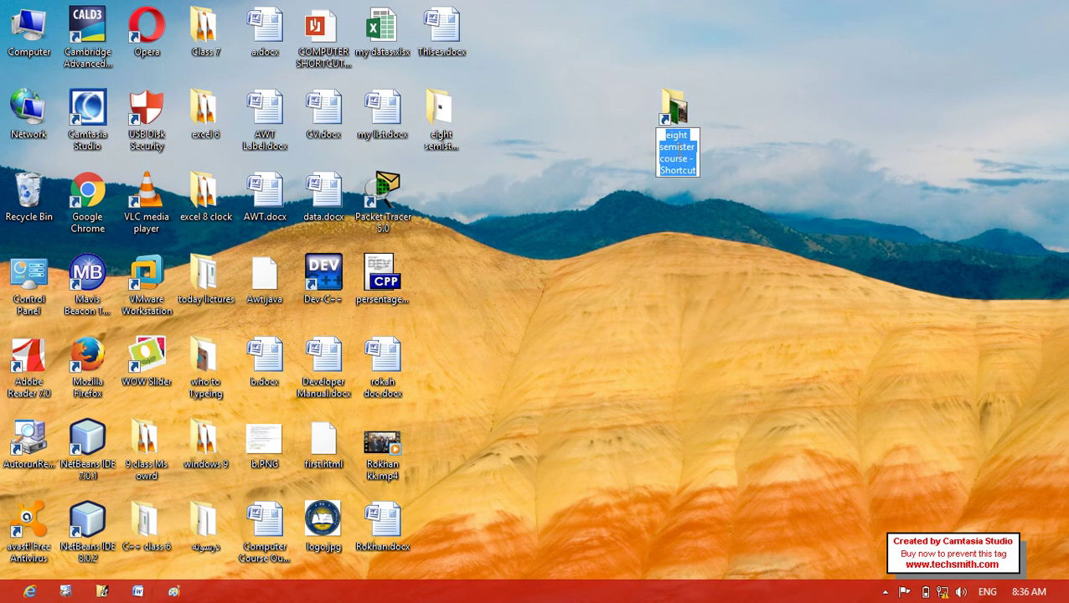
key("Return")
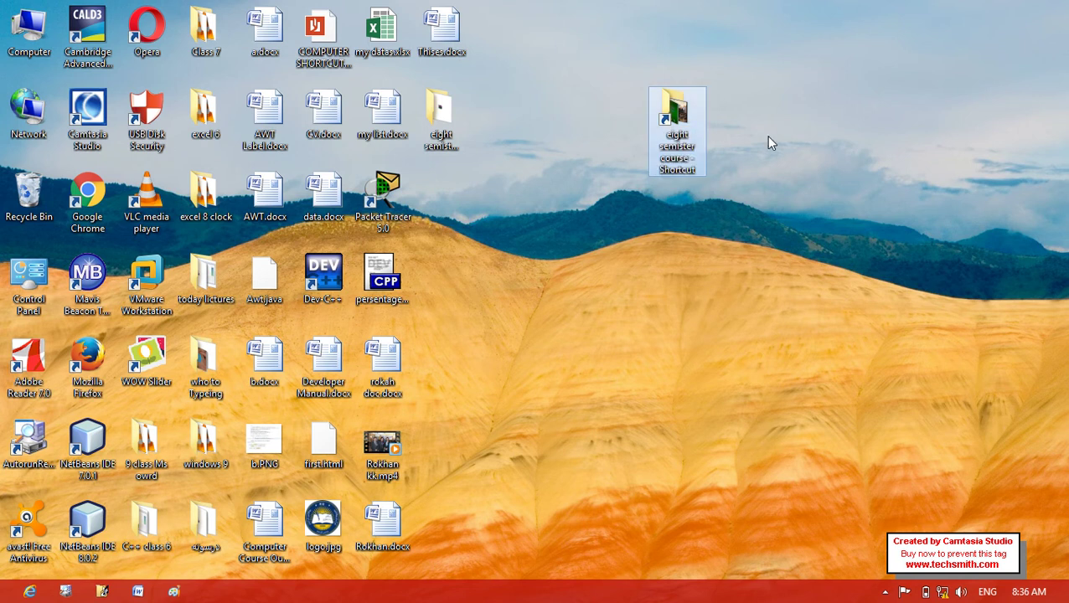
mouse_move(736, 78)
left_mouse_down()
mouse_move(565, 198)
mouse_move(734, 84)
left_mouse_up()
Locate the "eight semister course" folder on Local Disk (D:), view the contents of Local Disk (E:), and close all the windows.
key("super+e")
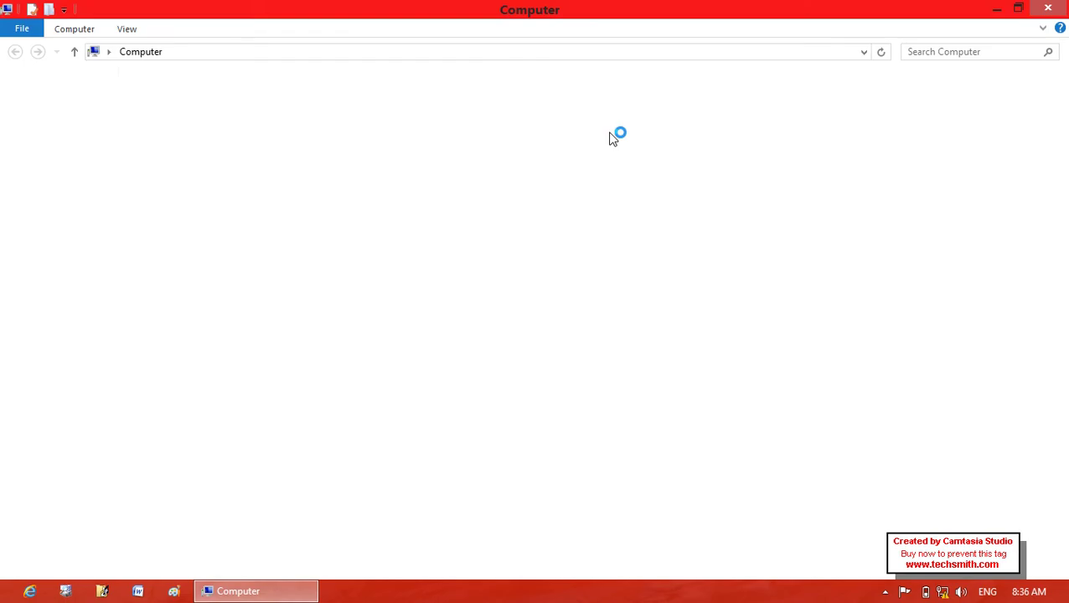
left_click(461, 126)
key("Return")
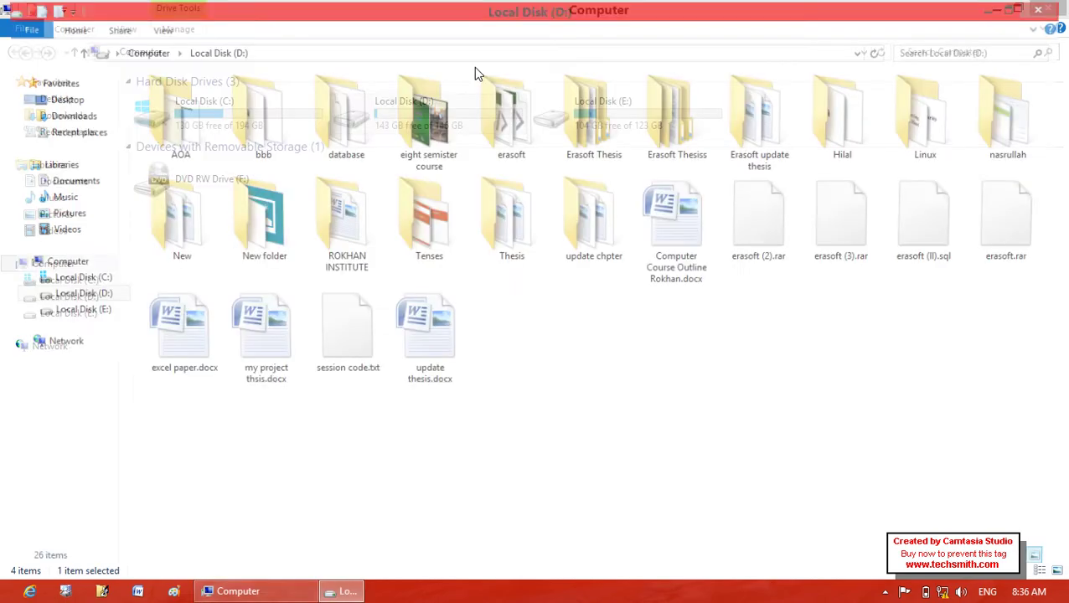
left_click(404, 159)
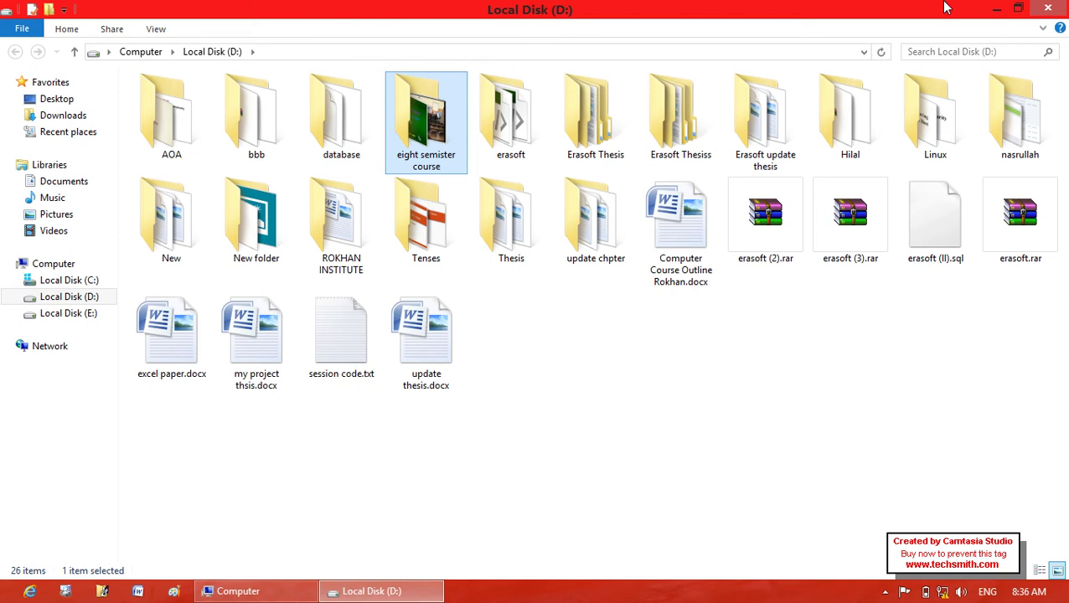
key("super+e")
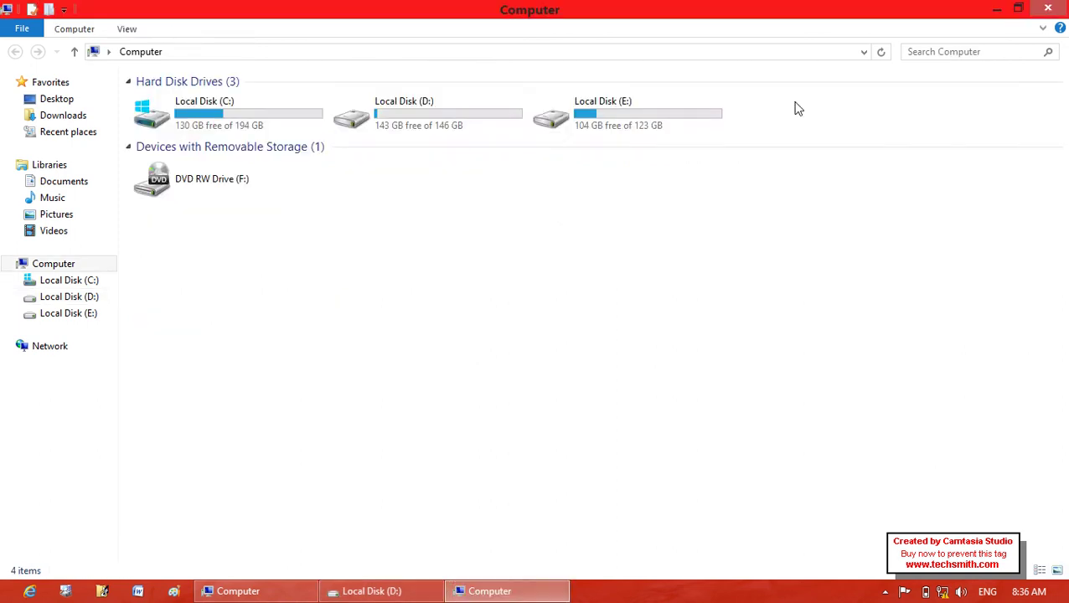
left_click(633, 116)
double_click(633, 117)
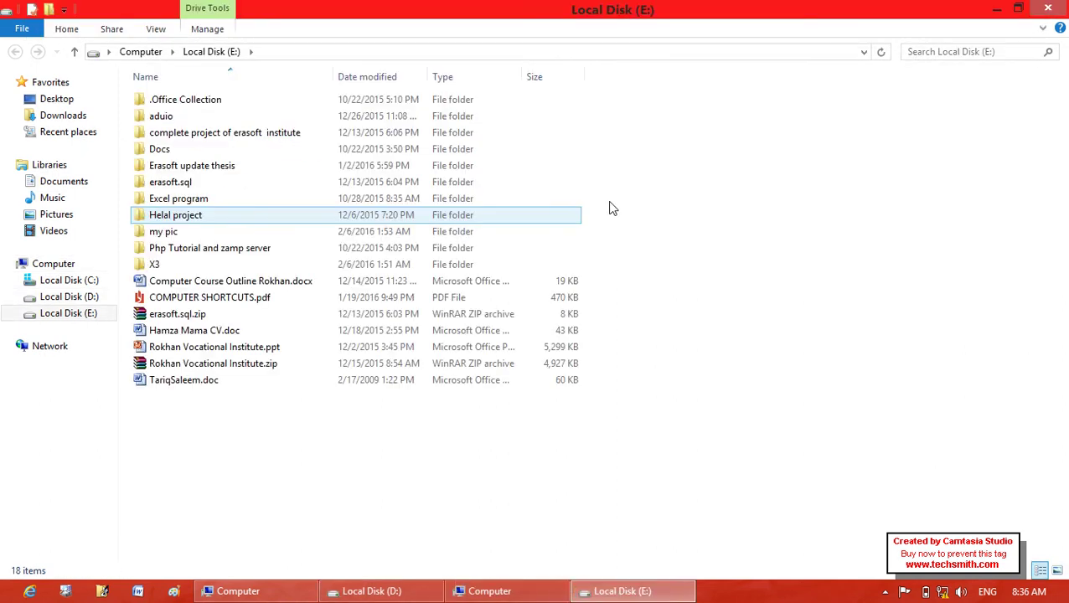
left_click(1066, 6)
left_click(1067, 6)
left_click(1066, 7)
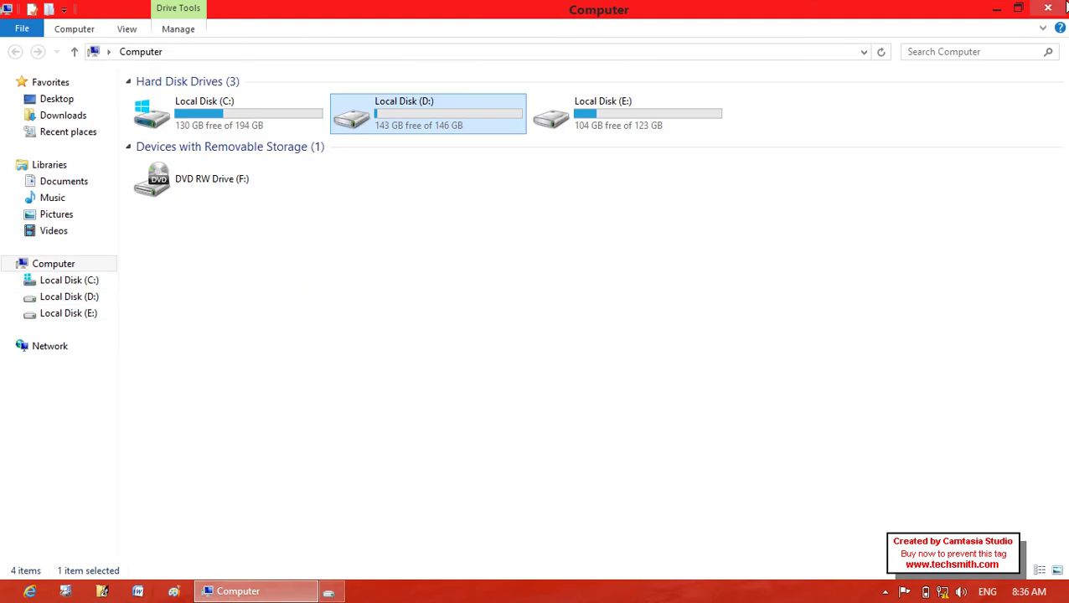
left_click(1066, 7)
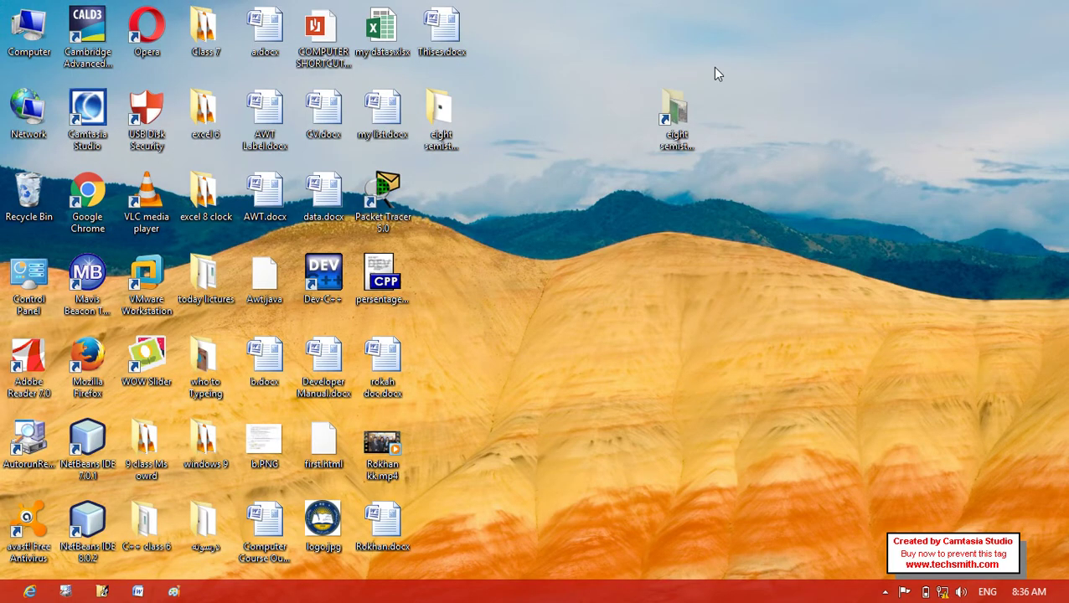
Move the "eight semister course" shortcut into the Recycle Bin and permanently empty the bin.
left_click_drag(714, 67, 35, 205)
right_click(37, 212)
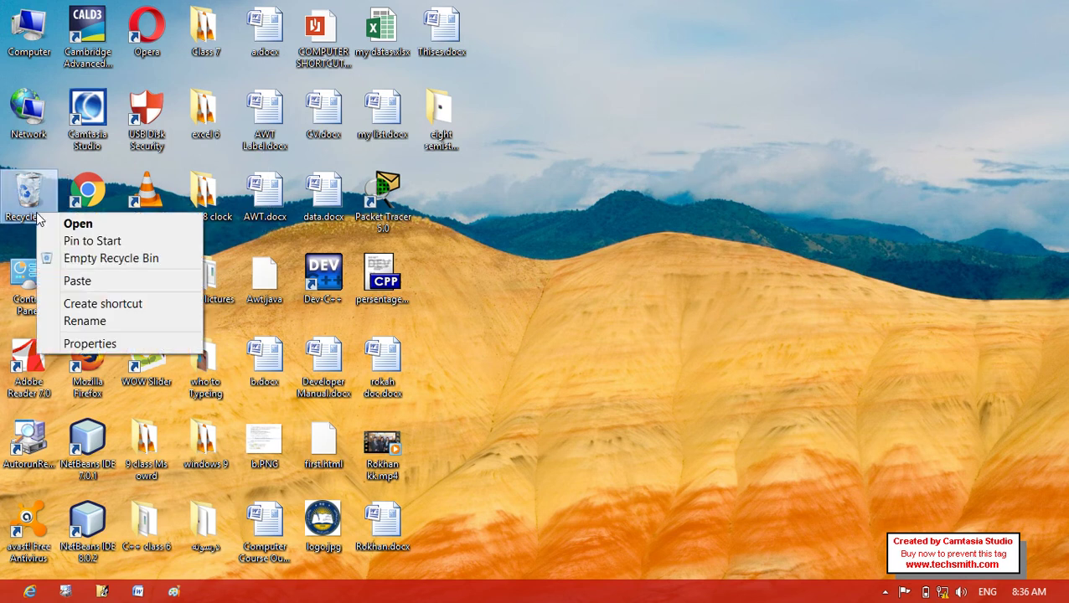
left_click(111, 258)
left_click(596, 314)
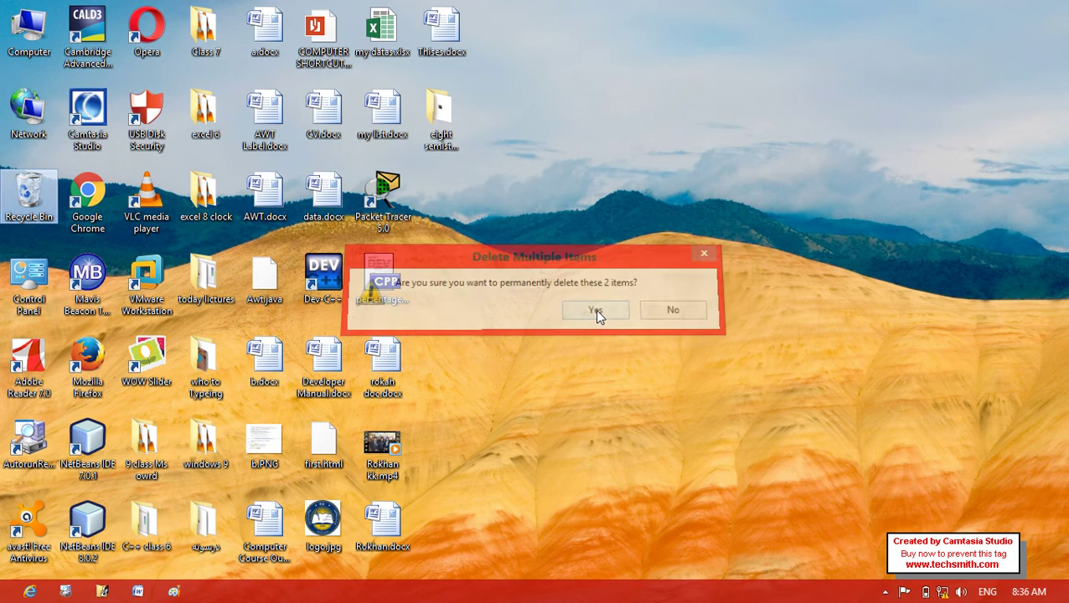
Refresh the desktop several times.
right_click(644, 162)
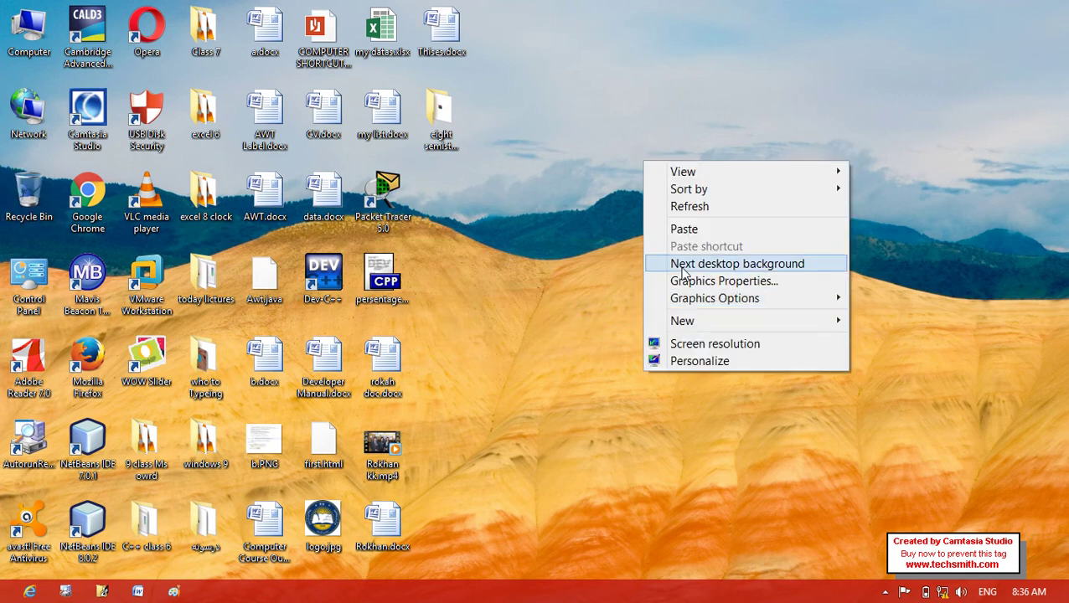
left_click(672, 210)
right_click(670, 210)
left_click(704, 256)
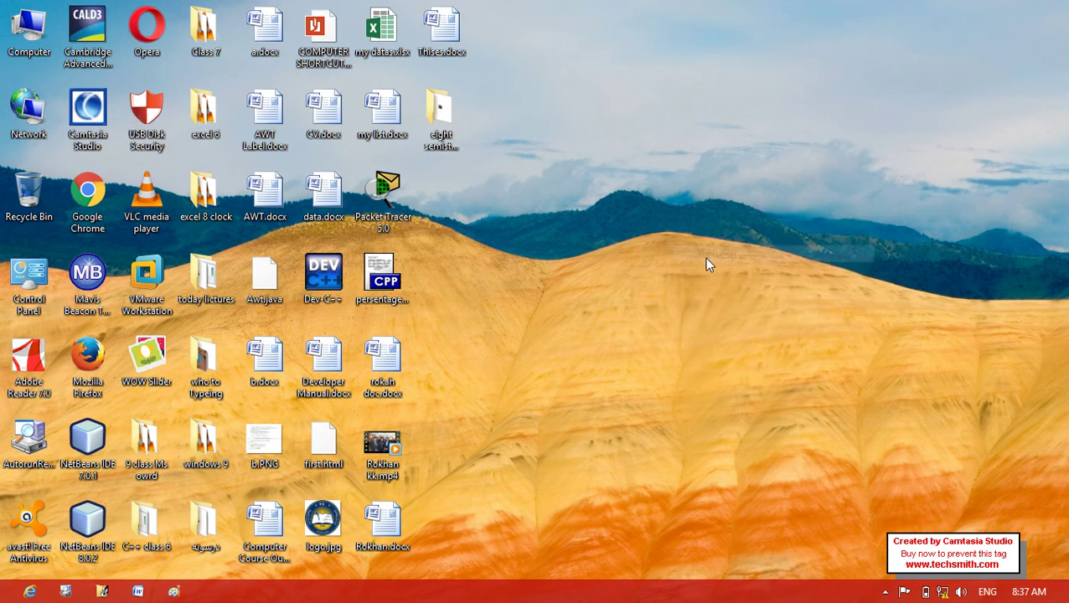
right_click(706, 259)
left_click(745, 304)
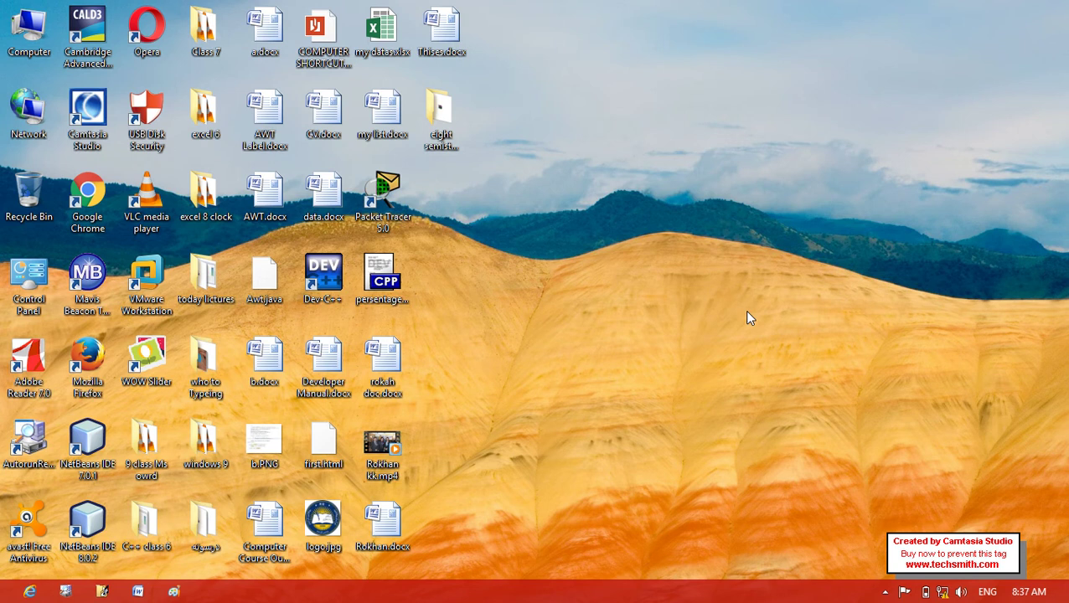
Create a new folder on the desktop and delete it again.
right_click(748, 312)
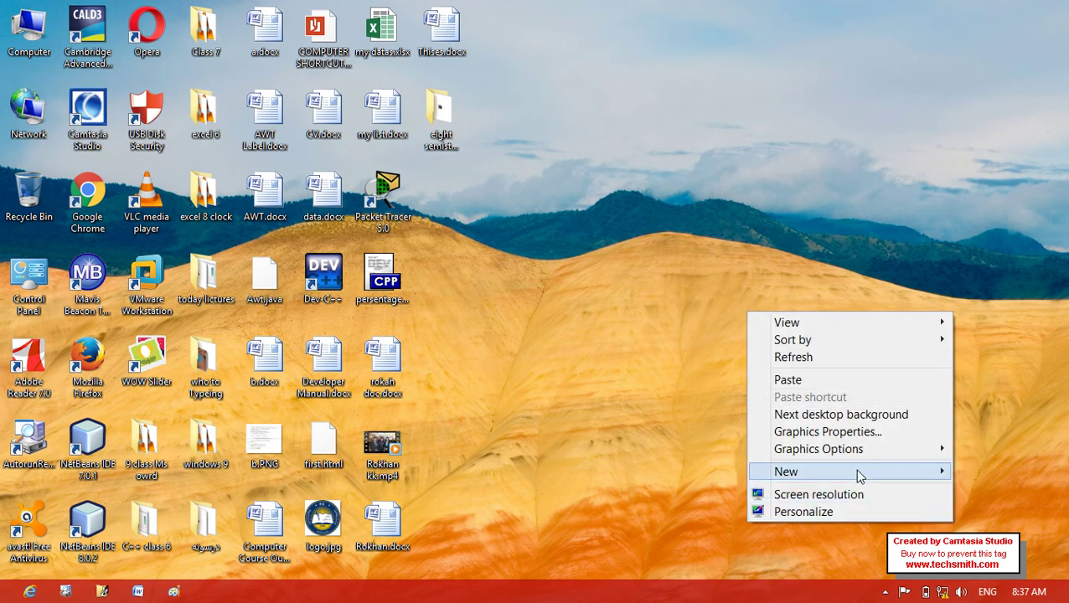
mouse_move(859, 476)
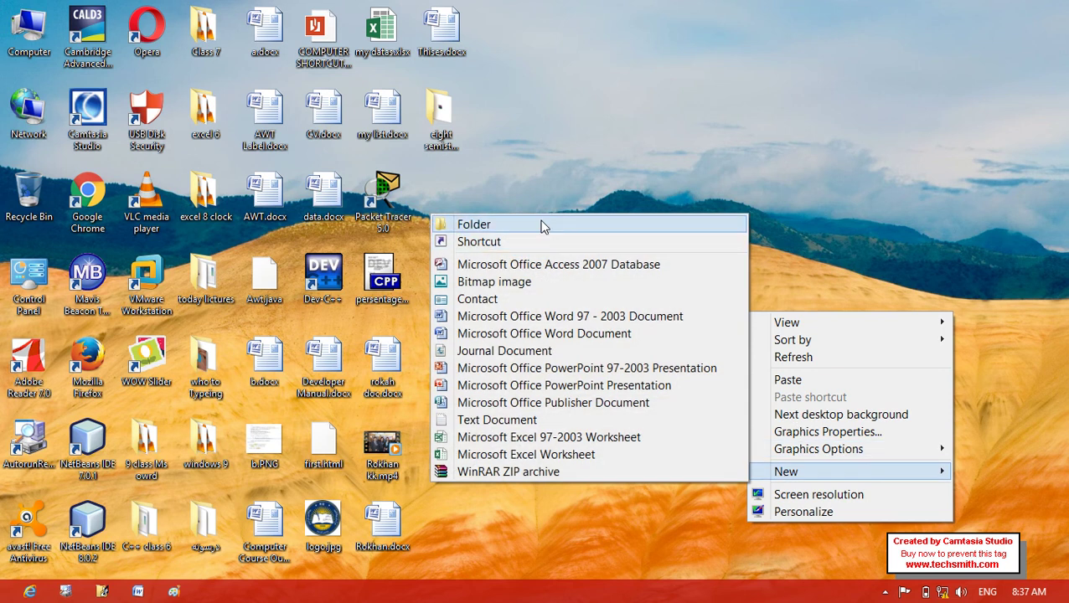
left_click(542, 225)
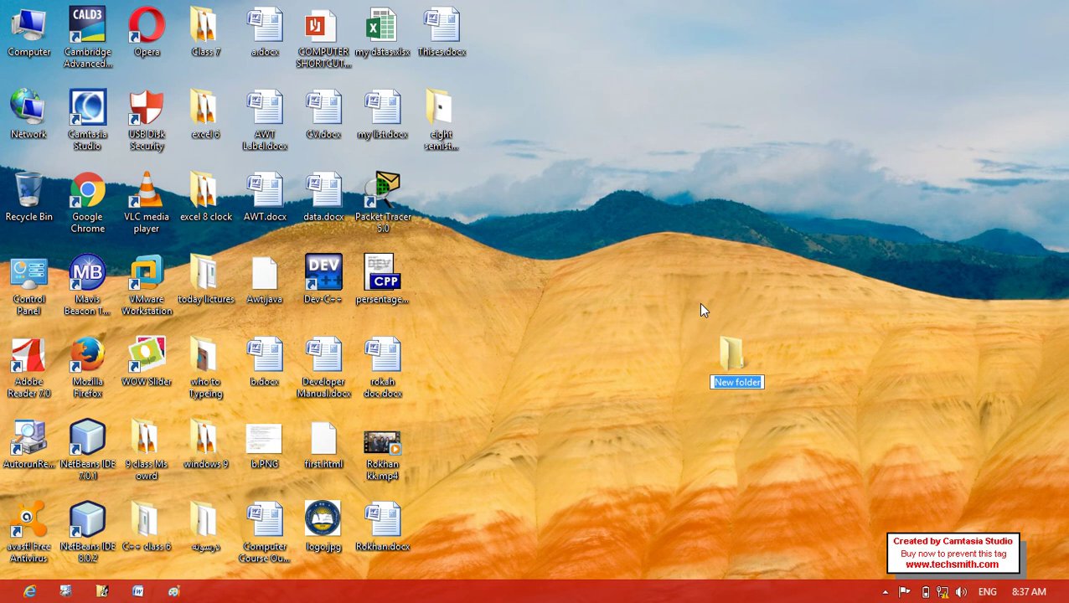
left_click(726, 351)
key("Delete")
Start a new desktop shortcut and browse for its target on Local Disk (E:).
right_click(726, 350)
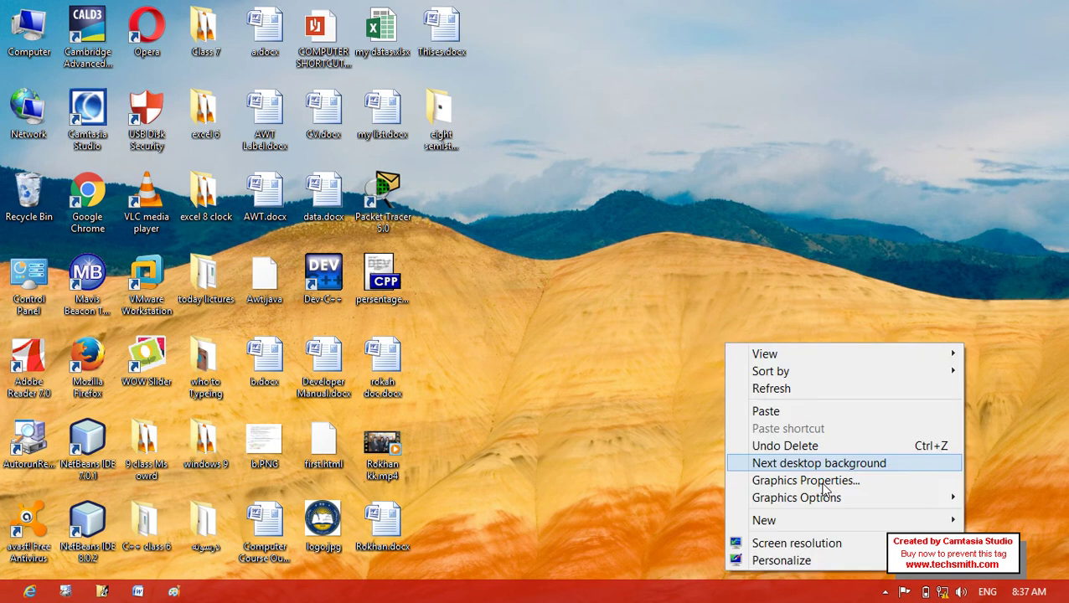
mouse_move(876, 528)
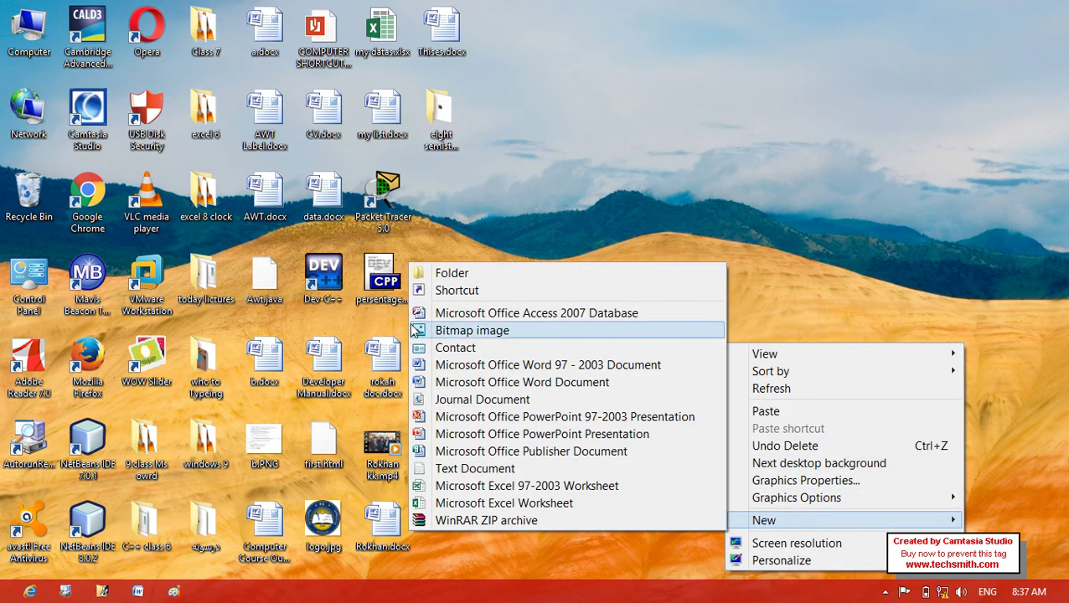
left_click(439, 290)
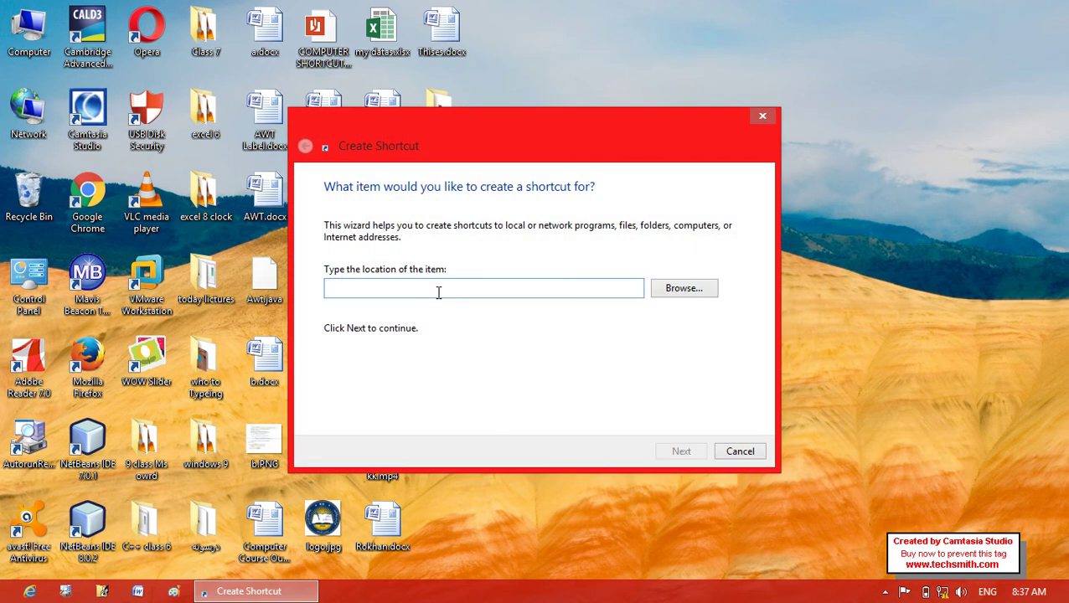
left_click(679, 290)
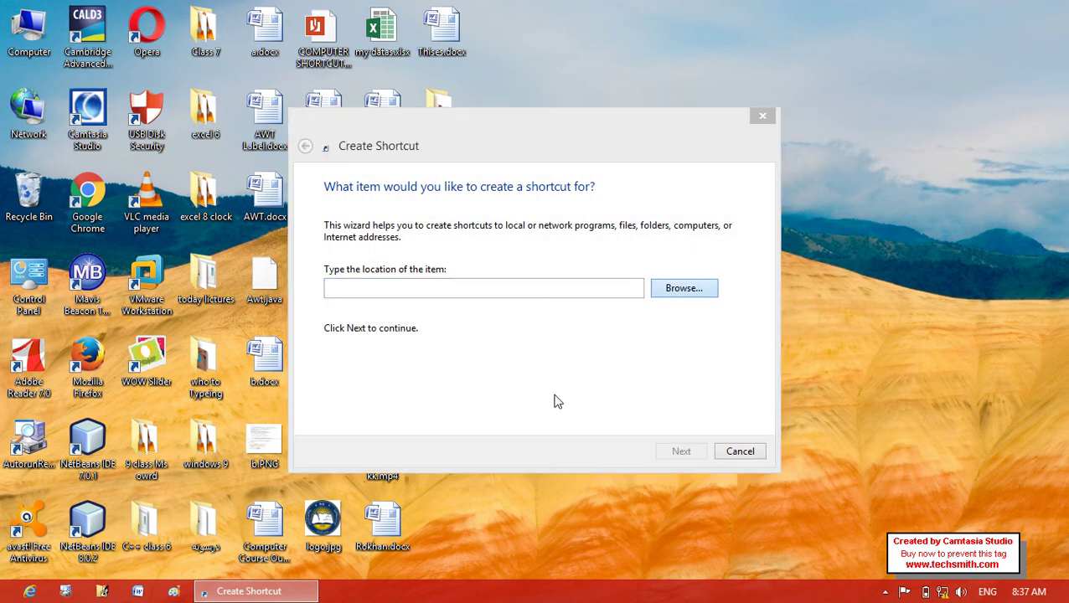
left_click(433, 287)
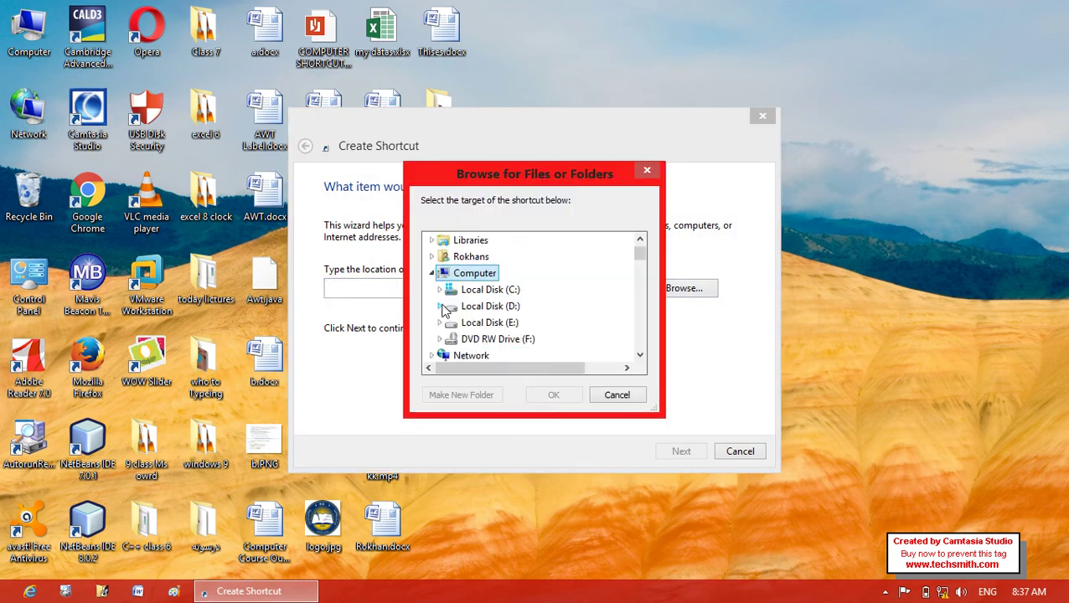
double_click(476, 322)
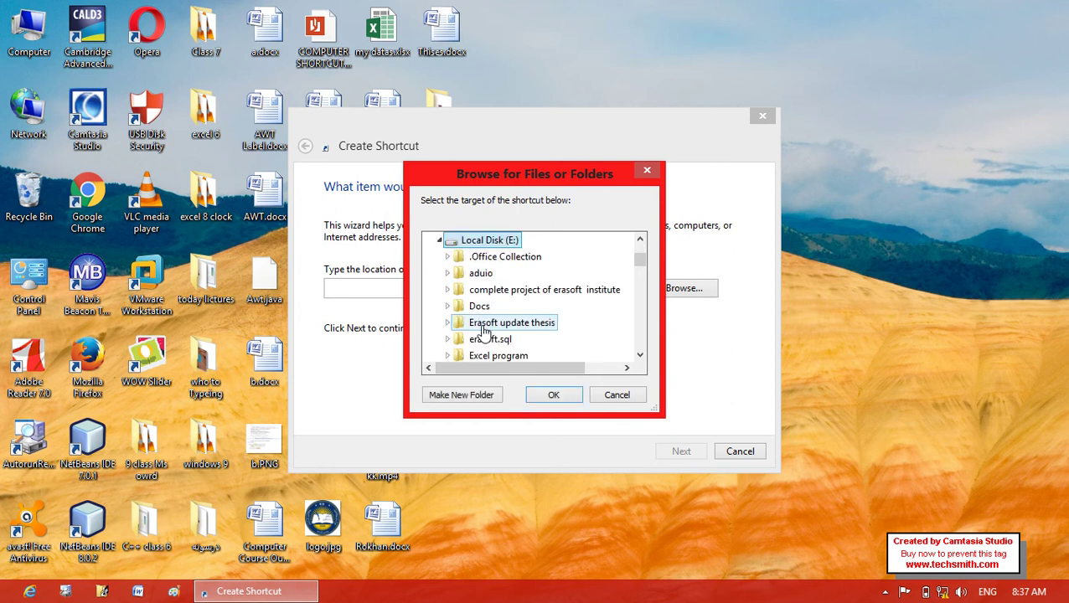
Set the "KARAN KHAN INTEZAR" folder inside "aduio" as the shortcut's target and finish creating the shortcut.
double_click(484, 273)
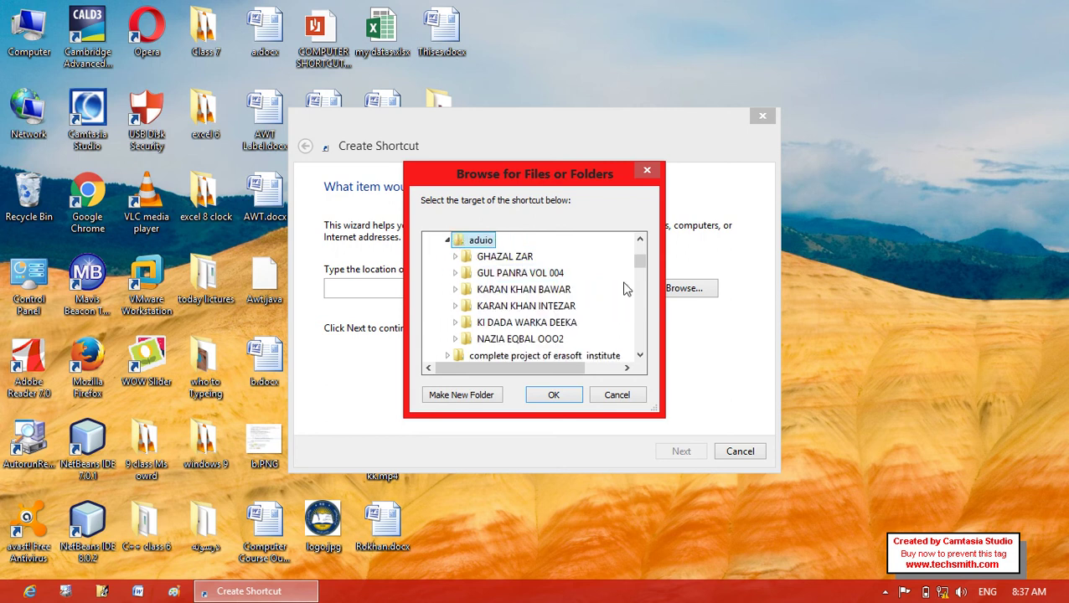
left_click(640, 356)
left_click(640, 355)
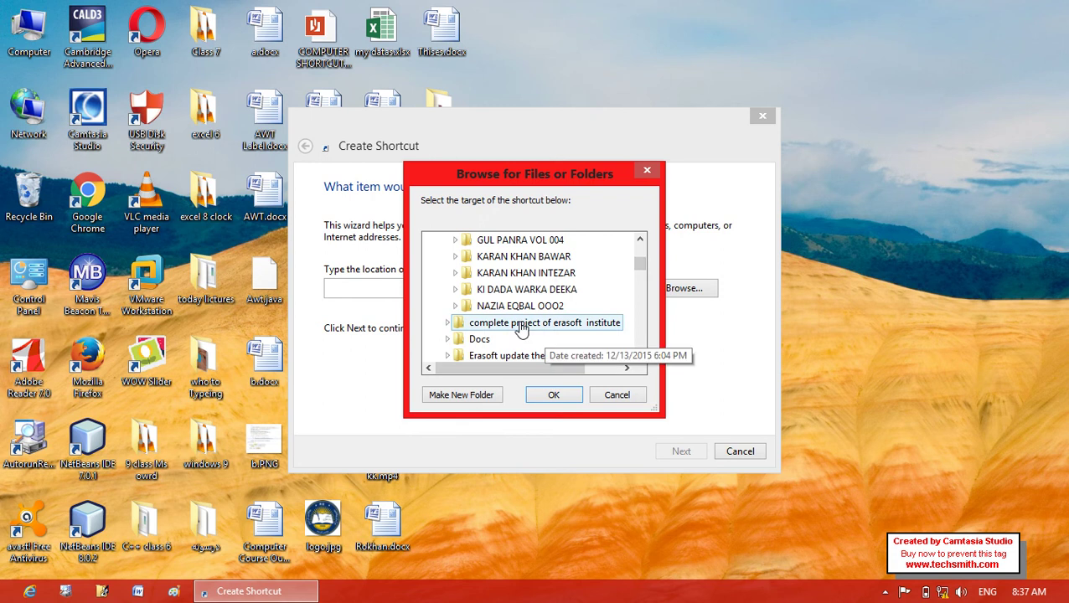
double_click(519, 275)
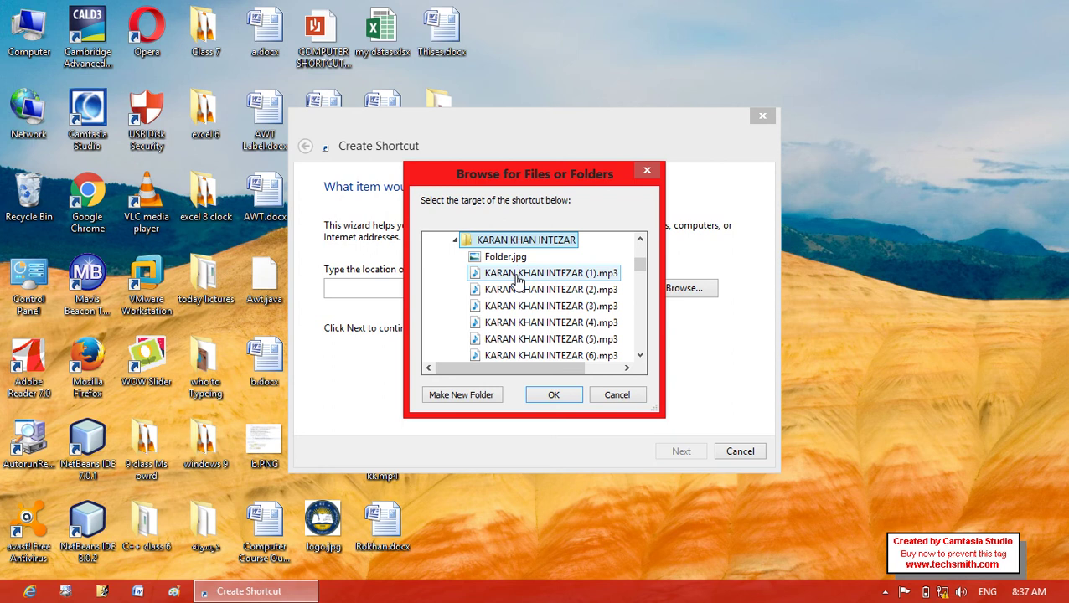
left_click(564, 395)
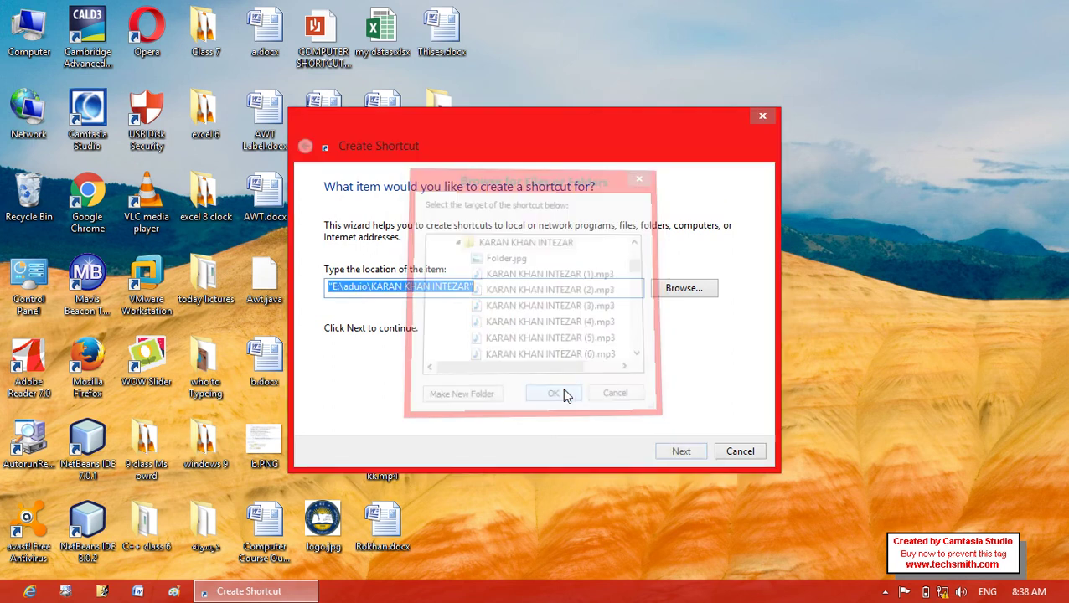
left_click(676, 453)
left_click(673, 453)
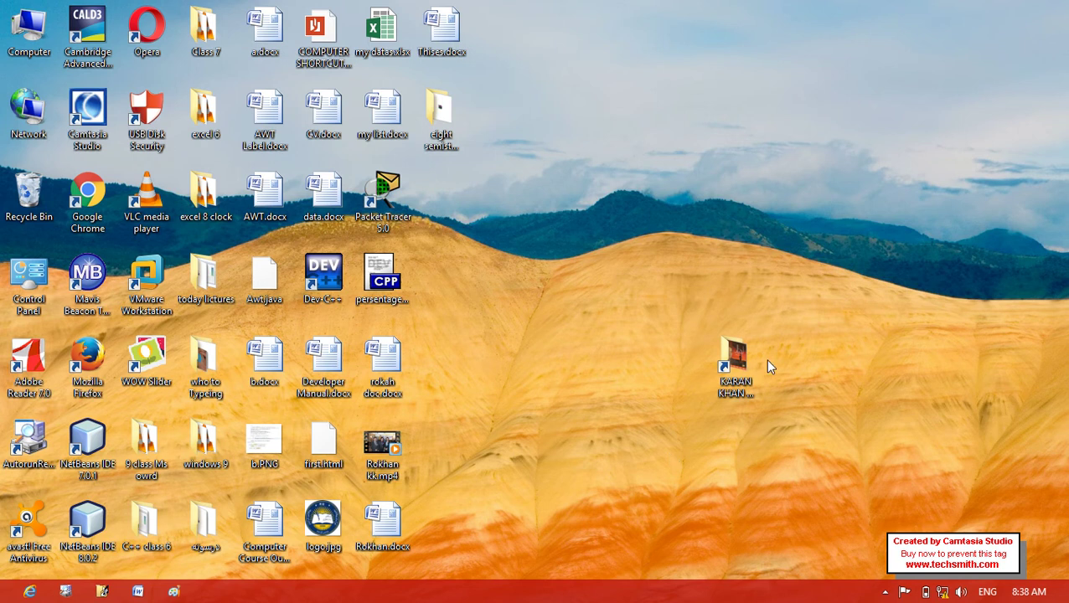
Play the sixth track through the "KARAN KHAN INTEZAR" shortcut, skipping ahead to about 3:10, and close the windows.
left_click(738, 357)
double_click(737, 356)
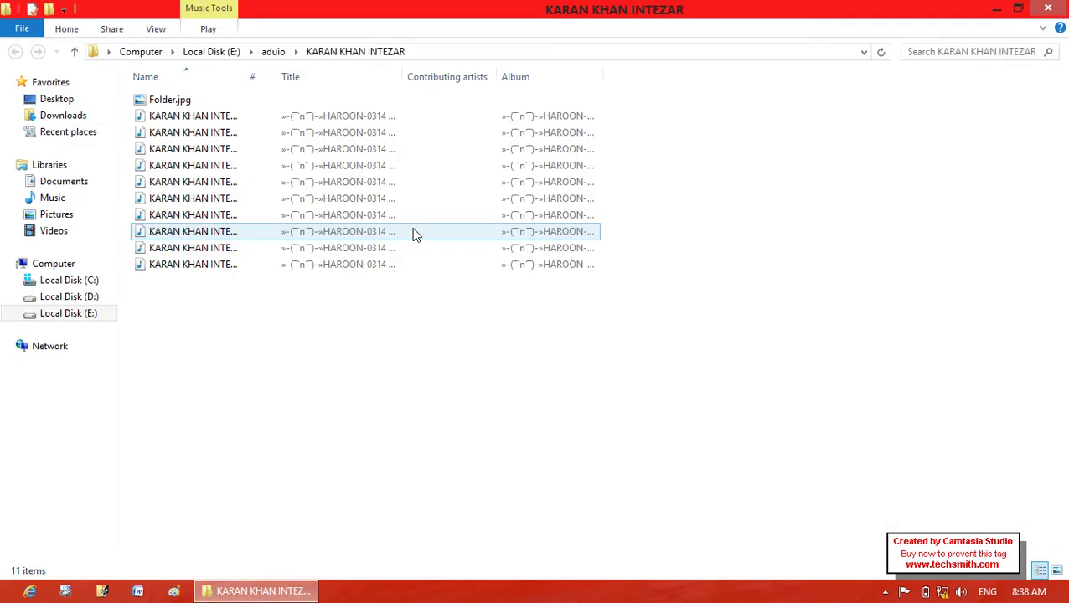
double_click(302, 204)
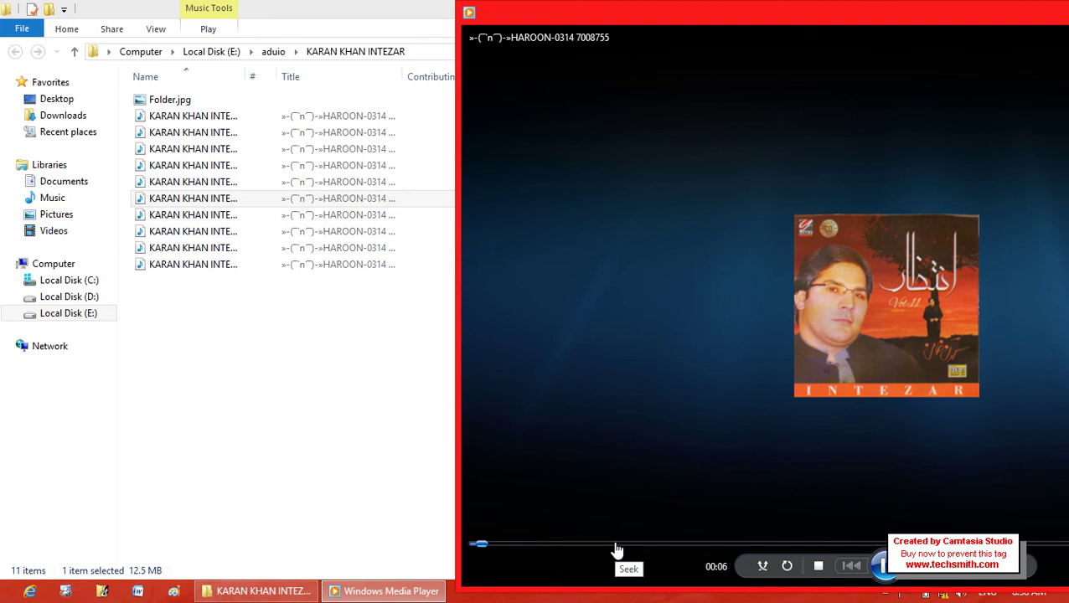
left_click_drag(617, 551, 664, 549)
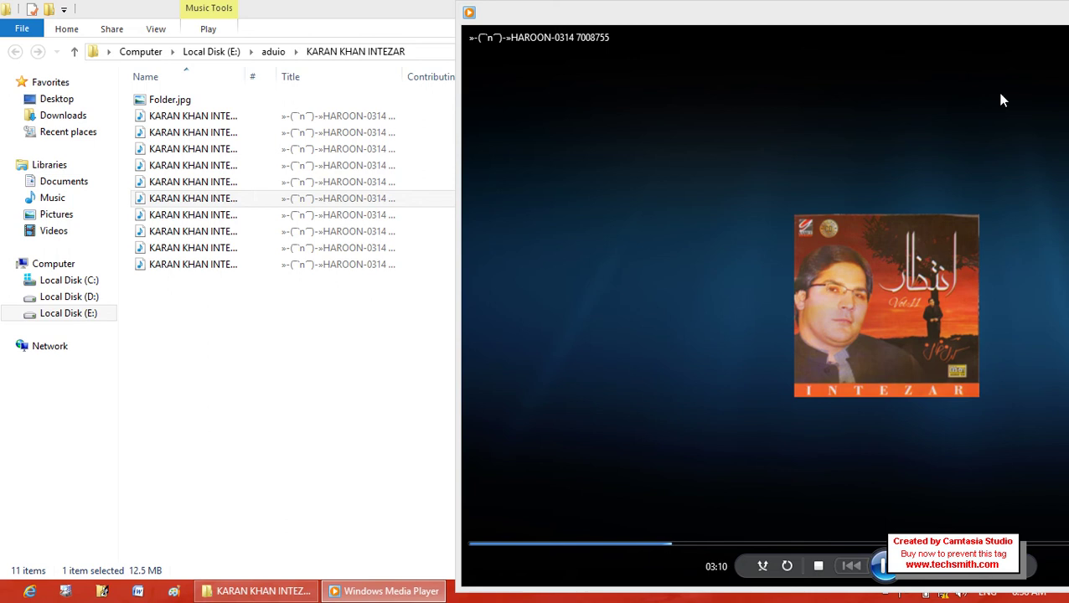
left_click_drag(990, 28, 737, 11)
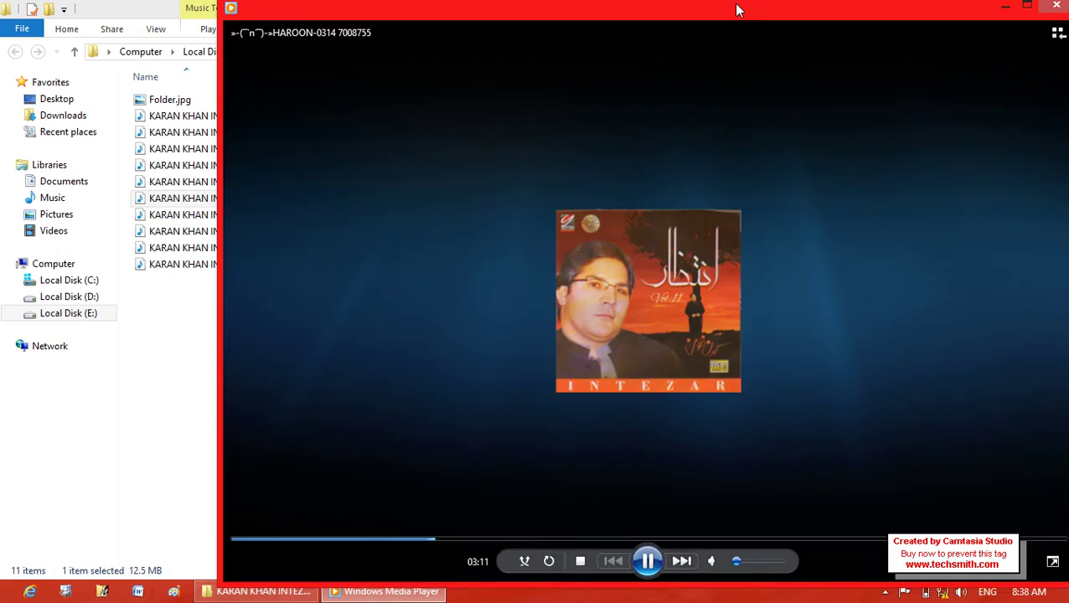
left_click(1057, 7)
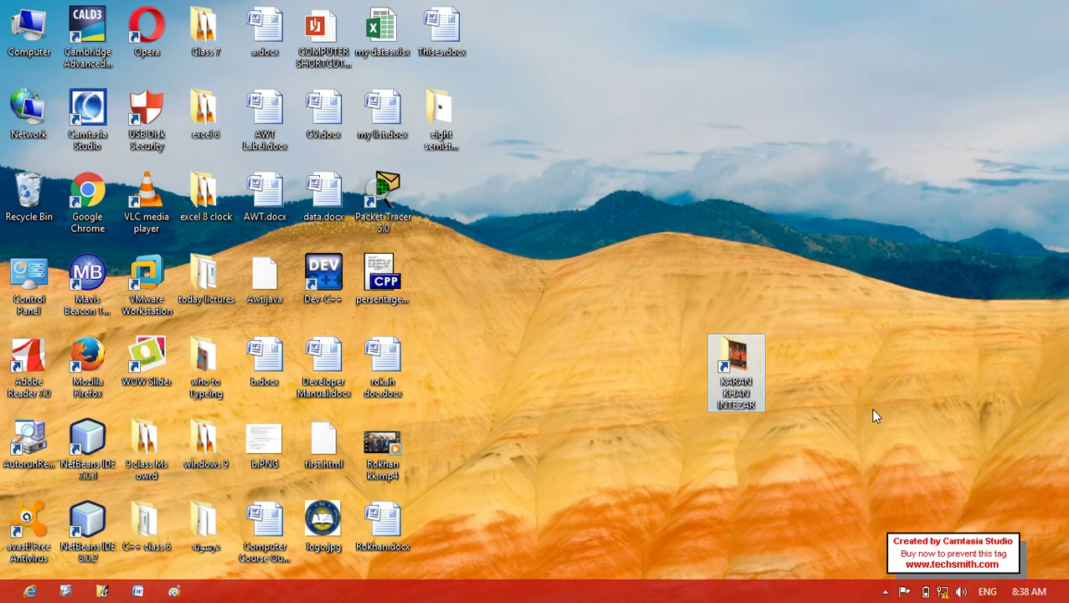
Delete the "KARAN KHAN INTEZAR" shortcut from the desktop and permanently empty the Recycle Bin.
key("Delete")
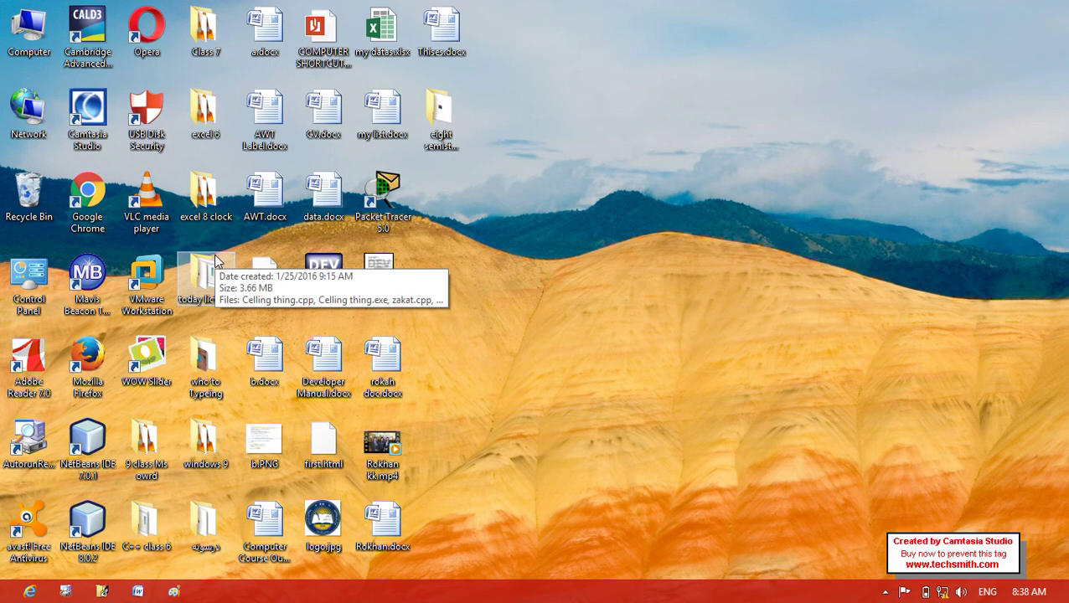
right_click(38, 201)
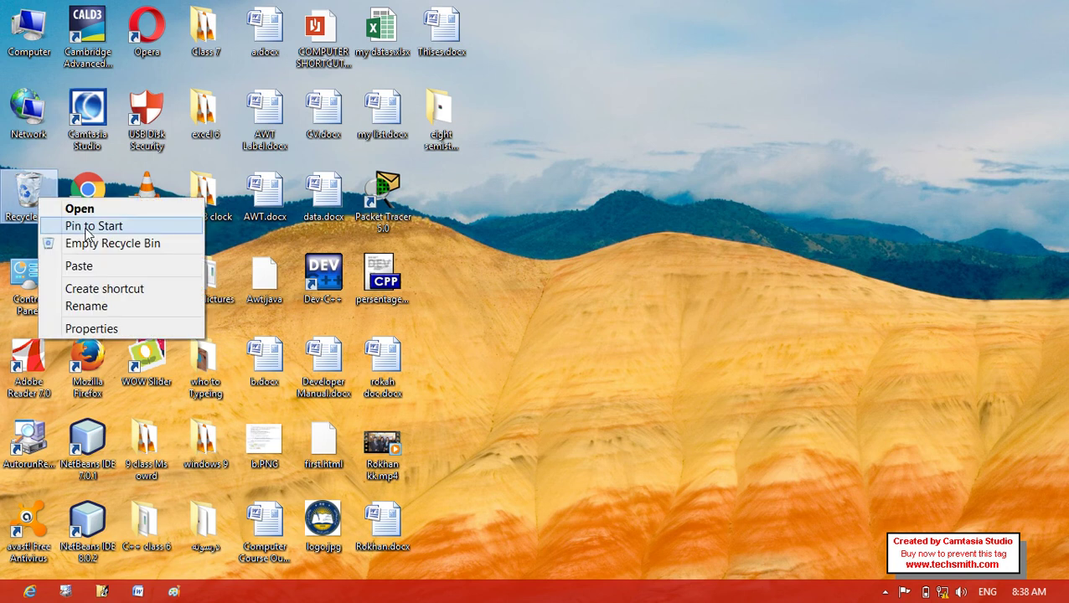
left_click(112, 243)
left_click(597, 314)
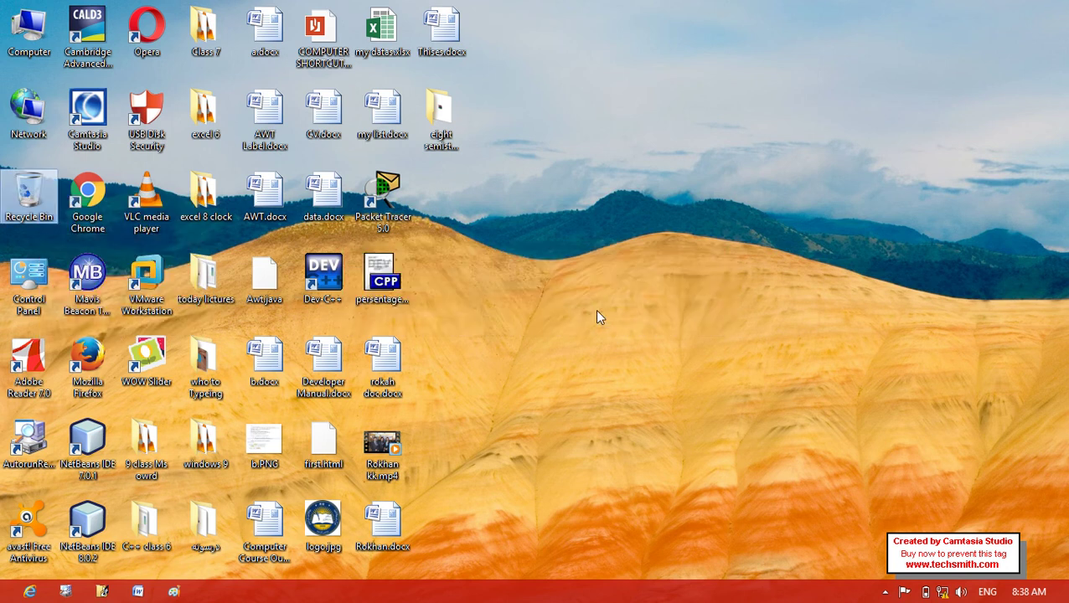
View the contents of Local Disk (E:) from Computer and close both windows.
left_click(43, 41)
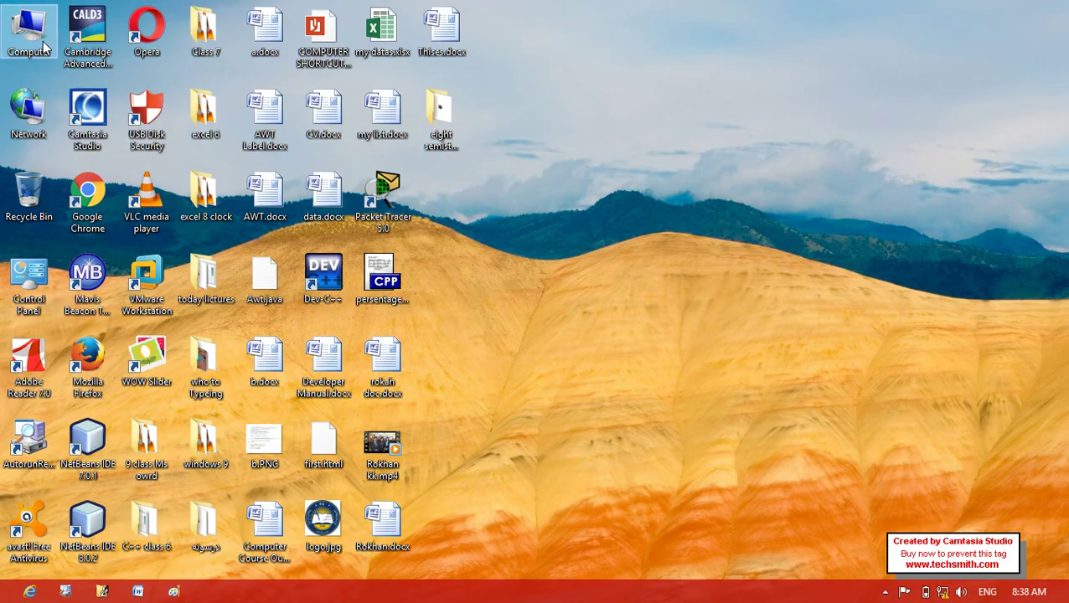
double_click(43, 41)
double_click(620, 110)
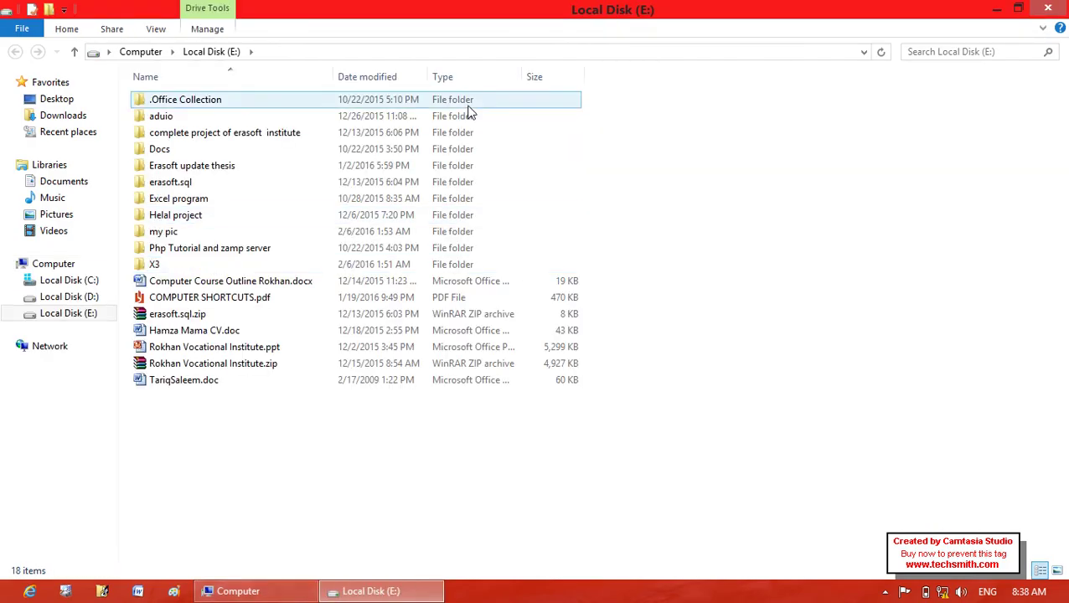
left_click(1044, 7)
key("alt+F4")
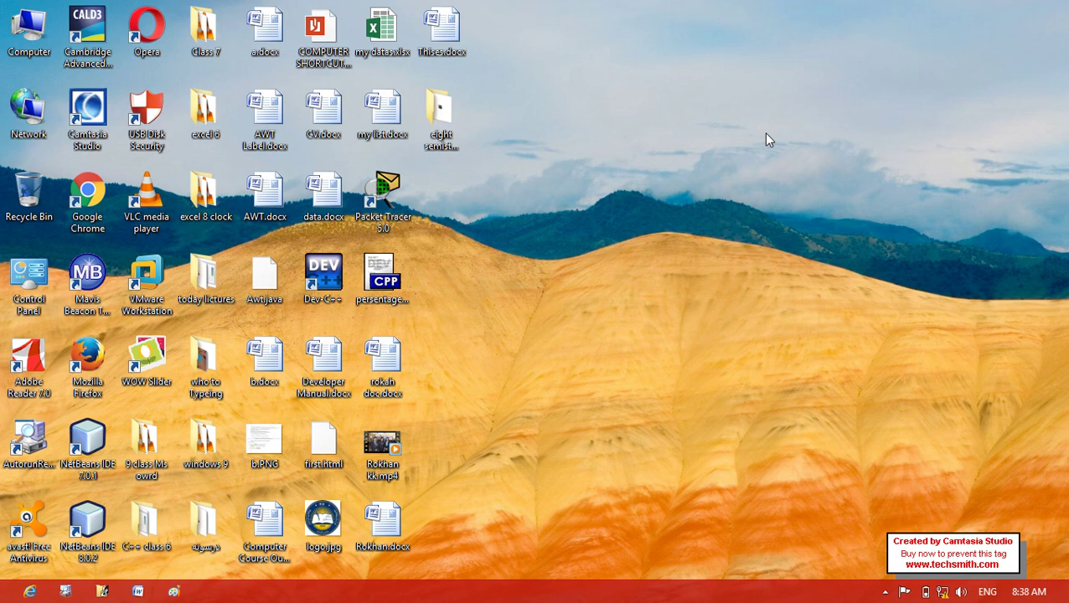
right_click(766, 134)
mouse_move(878, 293)
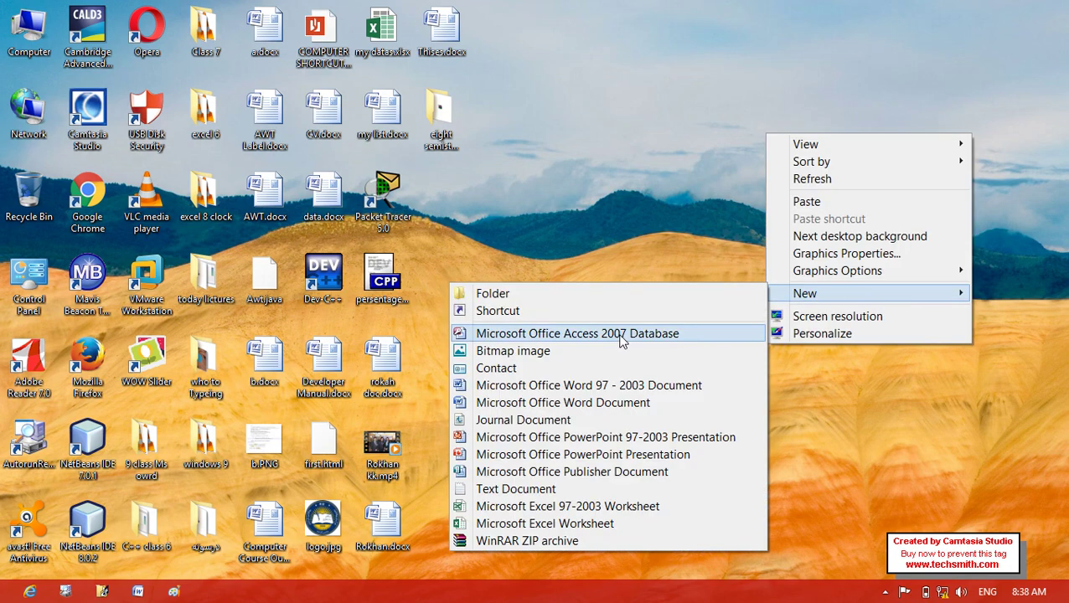
left_click(601, 310)
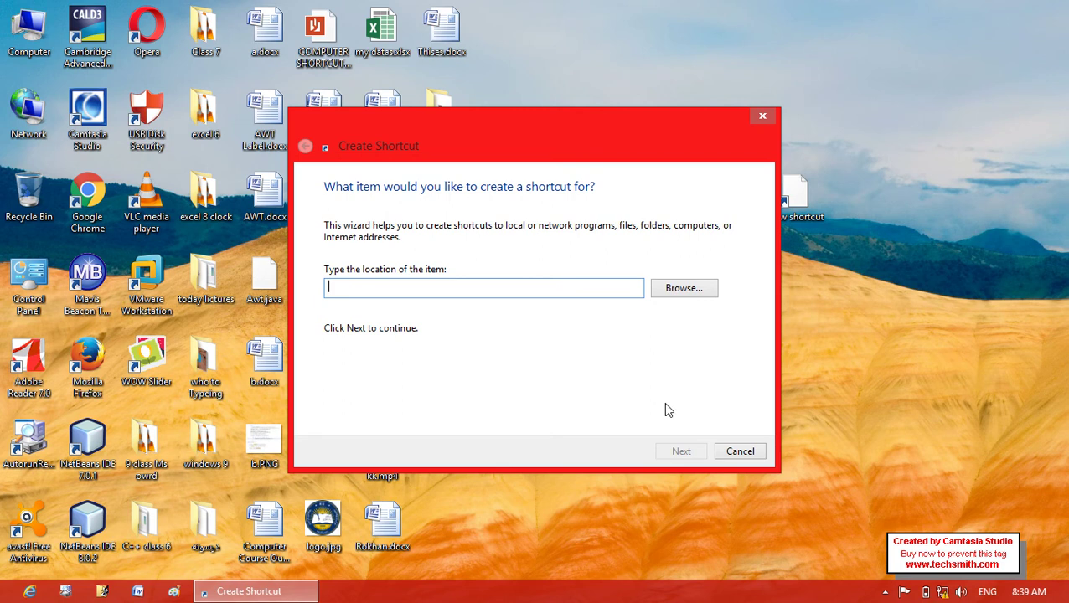
left_click(724, 452)
View the power options in the Windows settings and return to the desktop.
mouse_move(1068, 602)
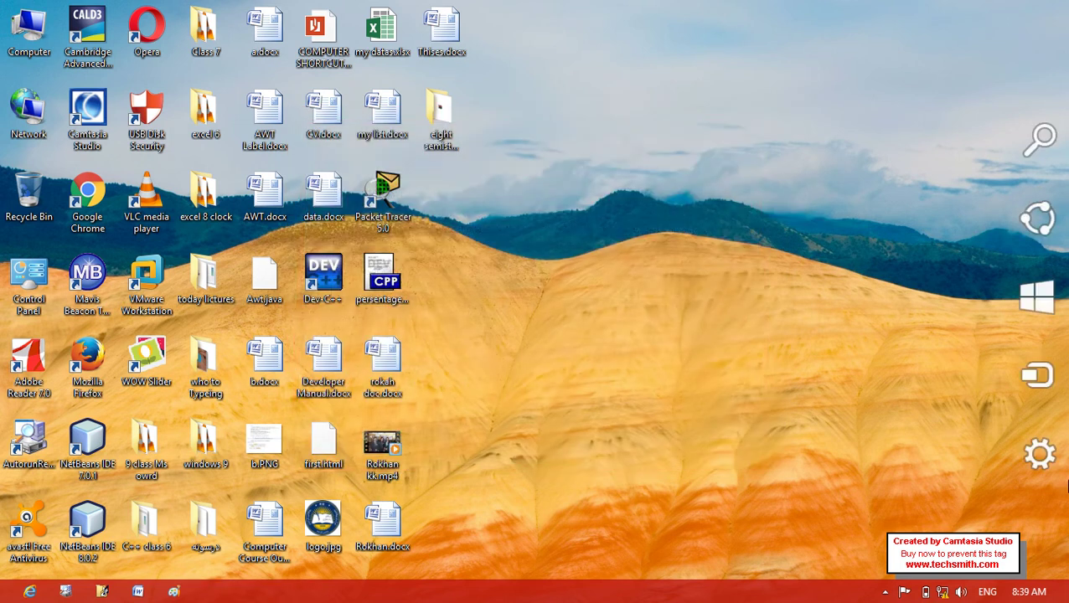
left_click(1045, 483)
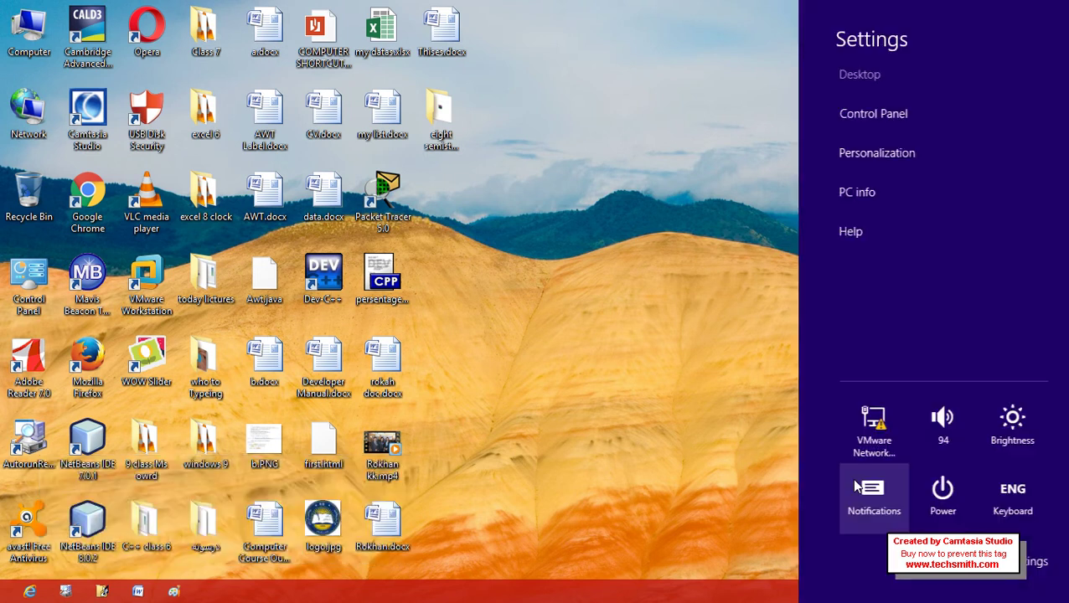
left_click(938, 489)
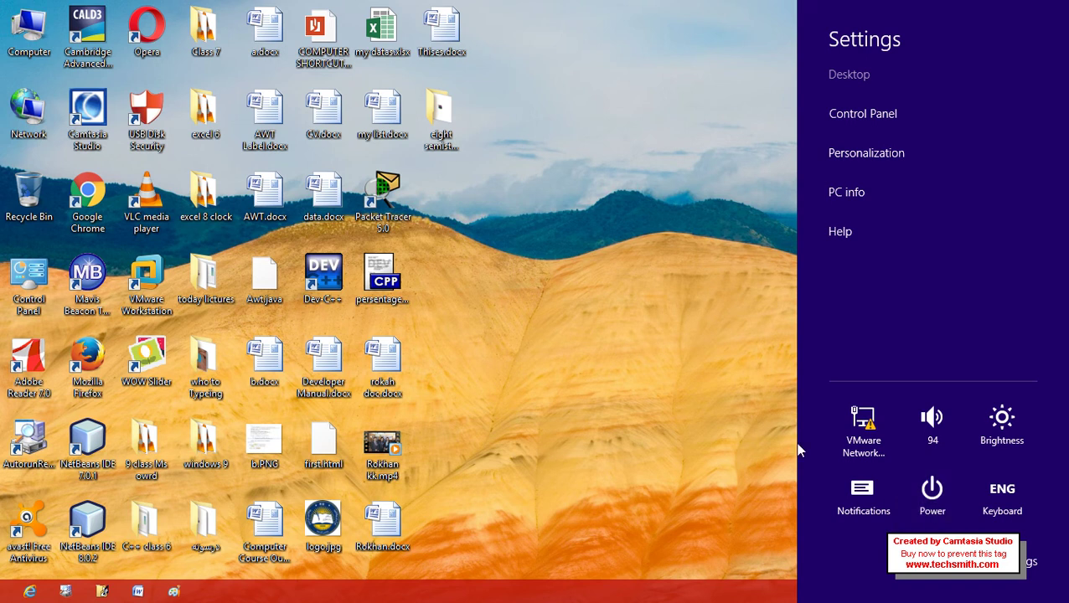
left_click(706, 424)
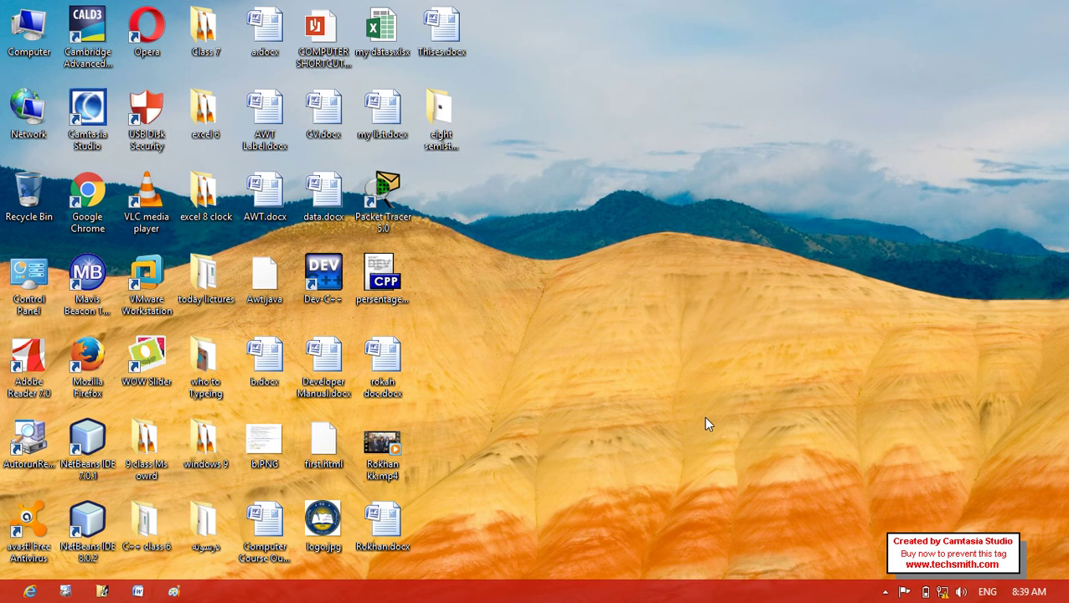
Refresh the desktop and create a shortcut on it with the location "shutdown -s -t 0", keeping the suggested name.
right_click(658, 201)
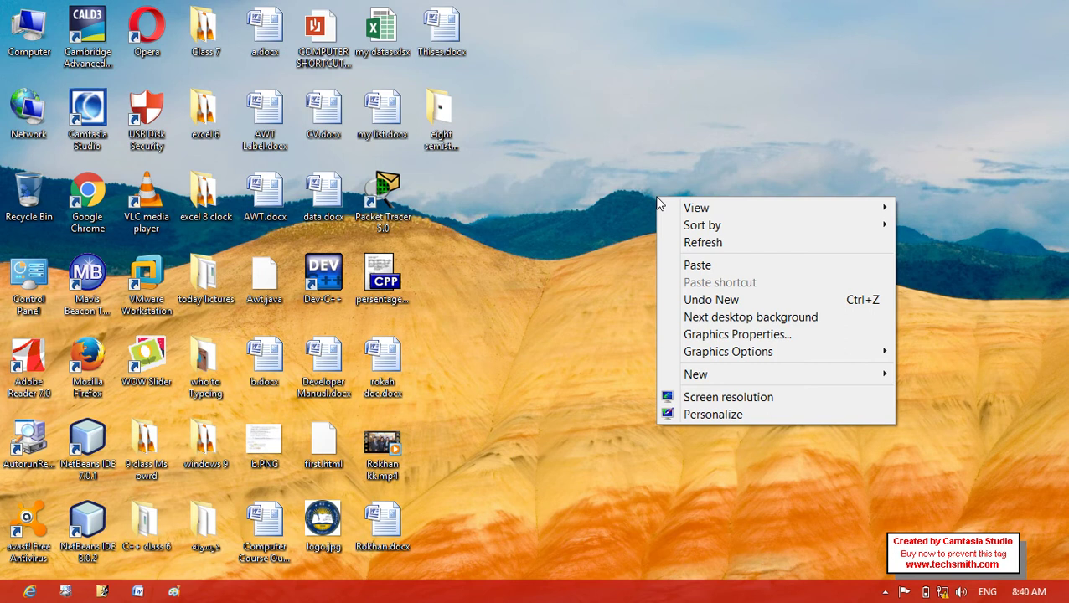
left_click(714, 244)
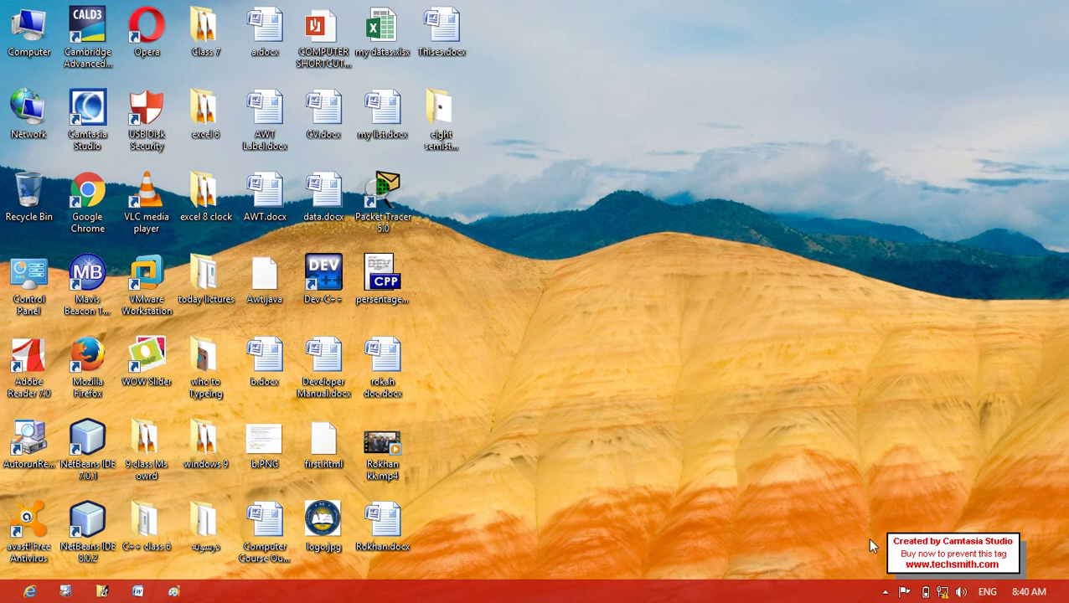
right_click(691, 306)
mouse_move(779, 477)
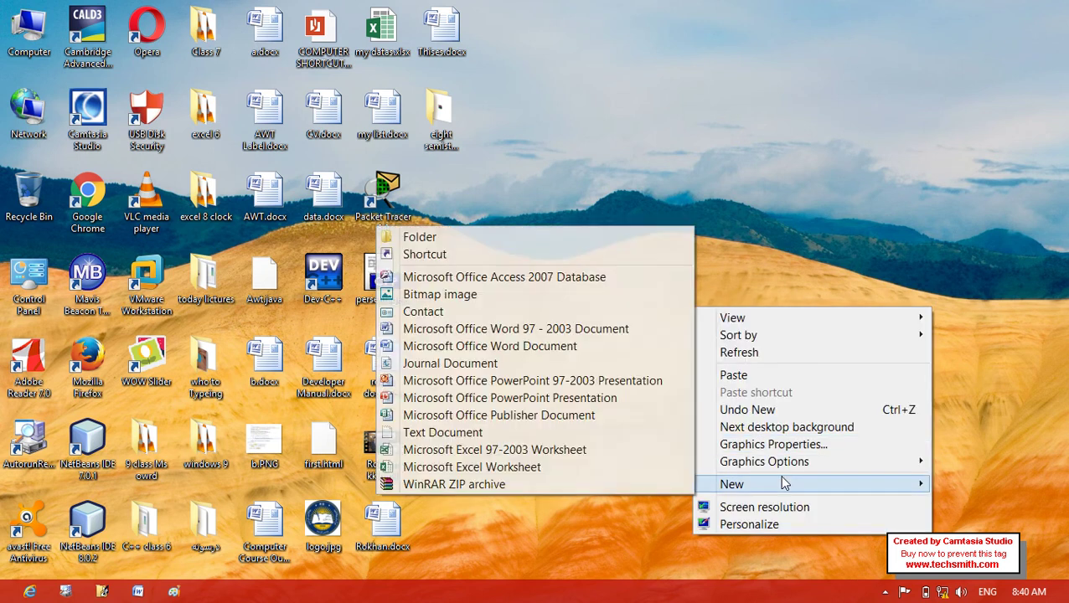
left_click(481, 254)
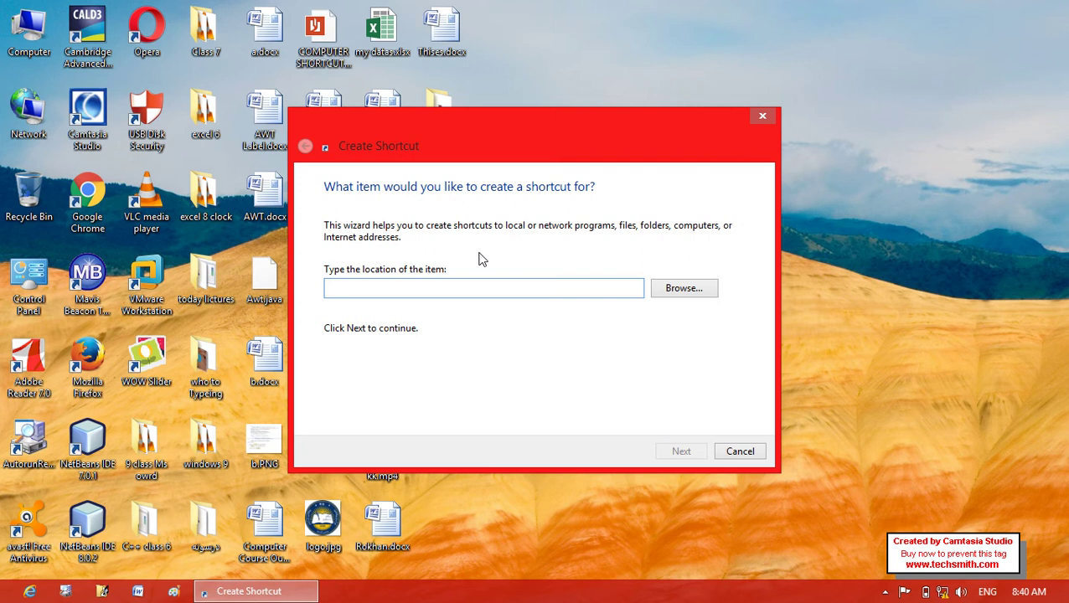
type("shutd")
key("BackSpace")
key("BackSpace")
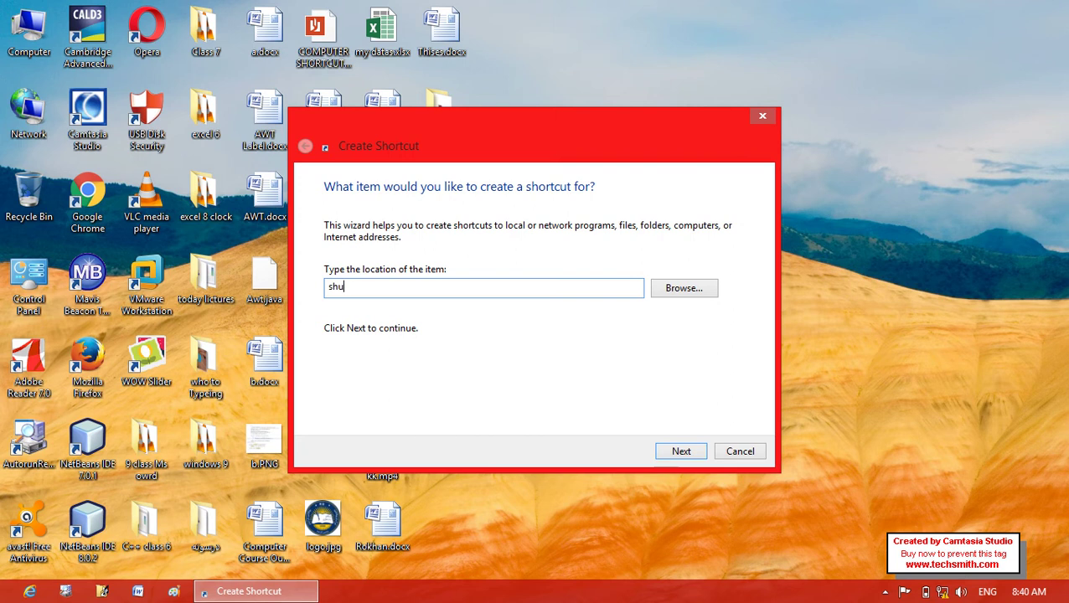
type("tdown -s -t")
type("0")
key("BackSpace")
key("BackSpace")
key("BackSpace")
type("r")
key("BackSpace")
key("BackSpace")
type("l")
key("BackSpace")
type("t 0")
key("Return")
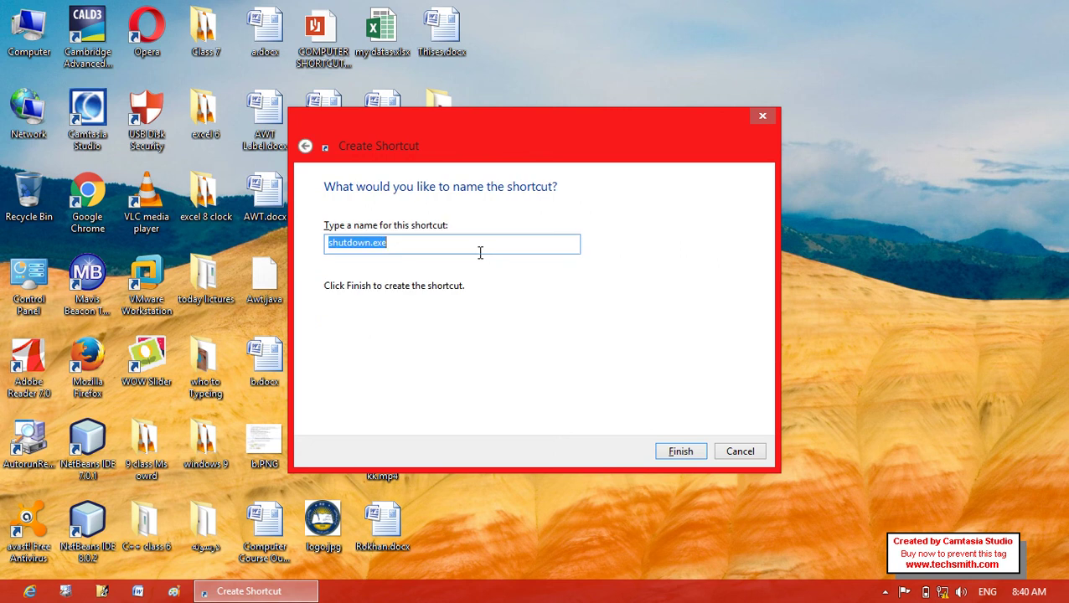
key("Return")
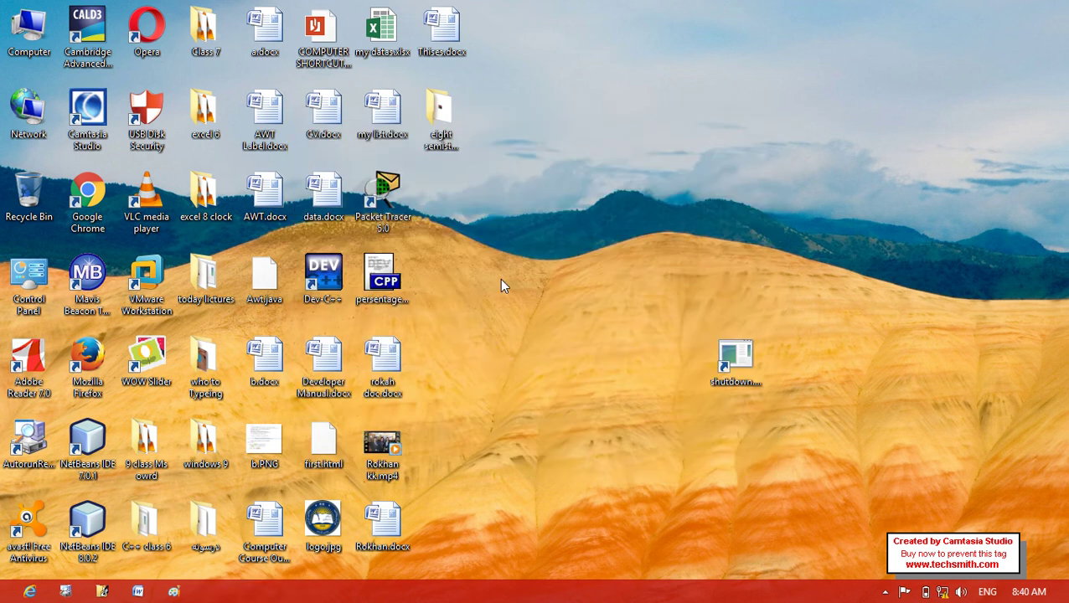
Rename the shutdown shortcut on the desktop as "My Computer".
right_click(740, 369)
left_click(816, 339)
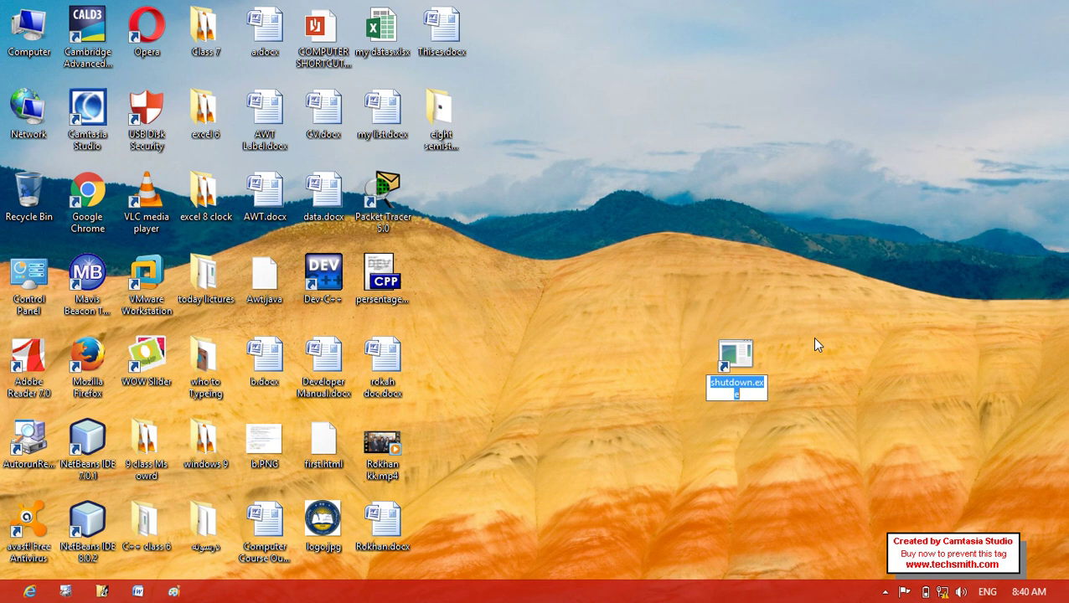
type("My com")
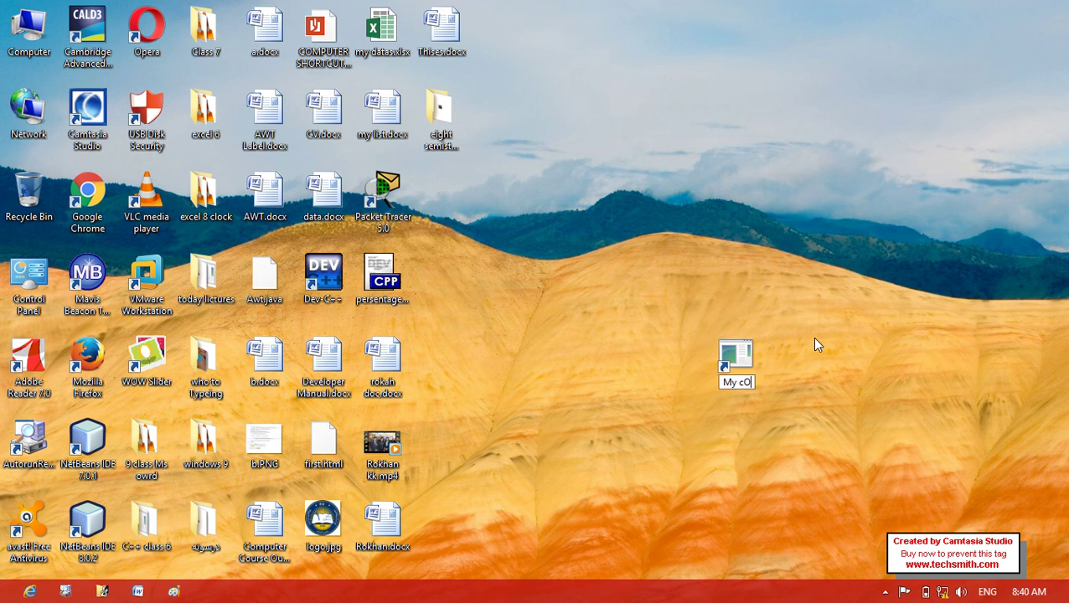
key("BackSpace")
key("BackSpace")
key("BackSpace")
type("Computer")
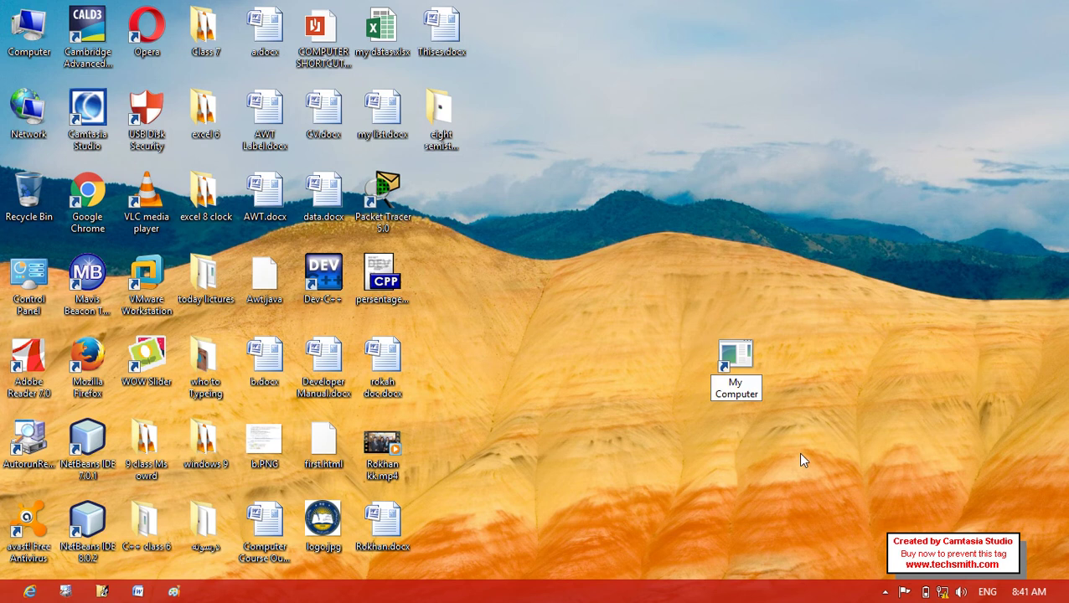
key("Return")
Change the "My Computer" shortcut's icon to the computer monitor icon from SHELL32 and apply its properties.
right_click(730, 392)
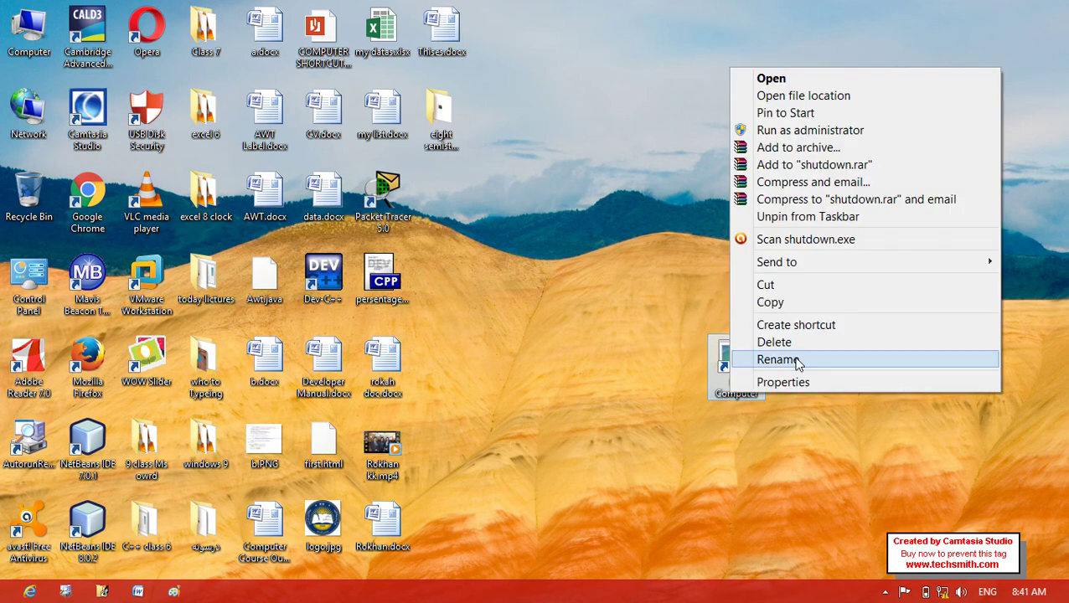
left_click(553, 304)
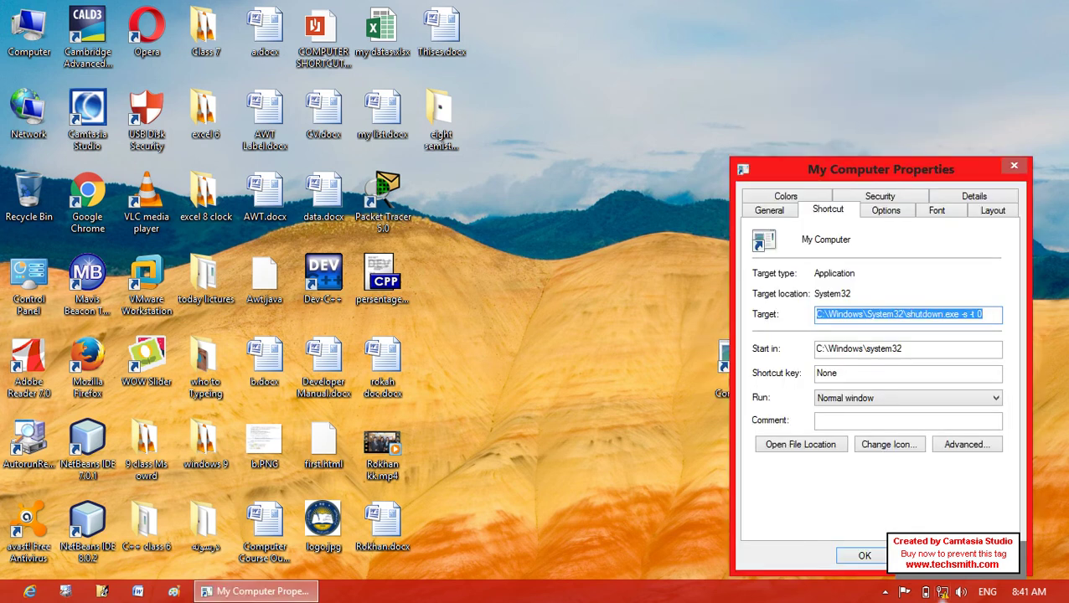
left_click(890, 444)
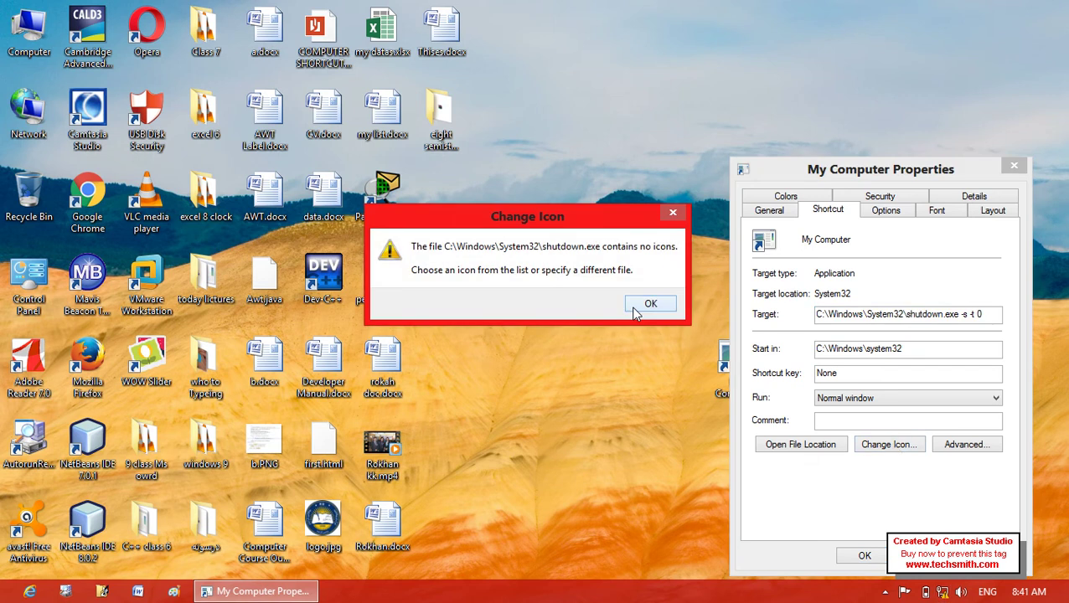
left_click(650, 304)
left_click(898, 439)
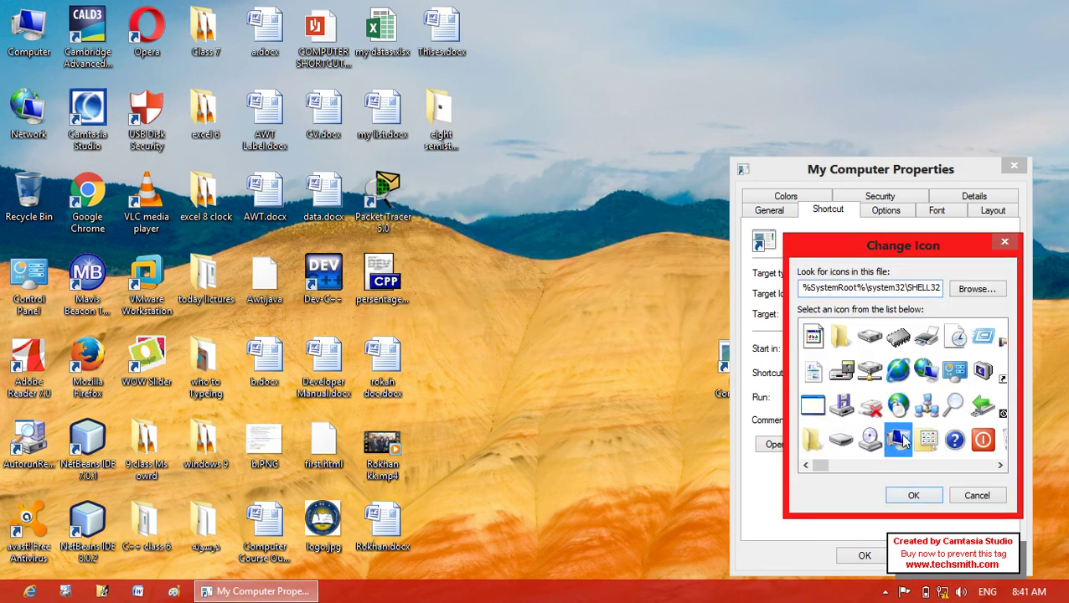
left_click(914, 496)
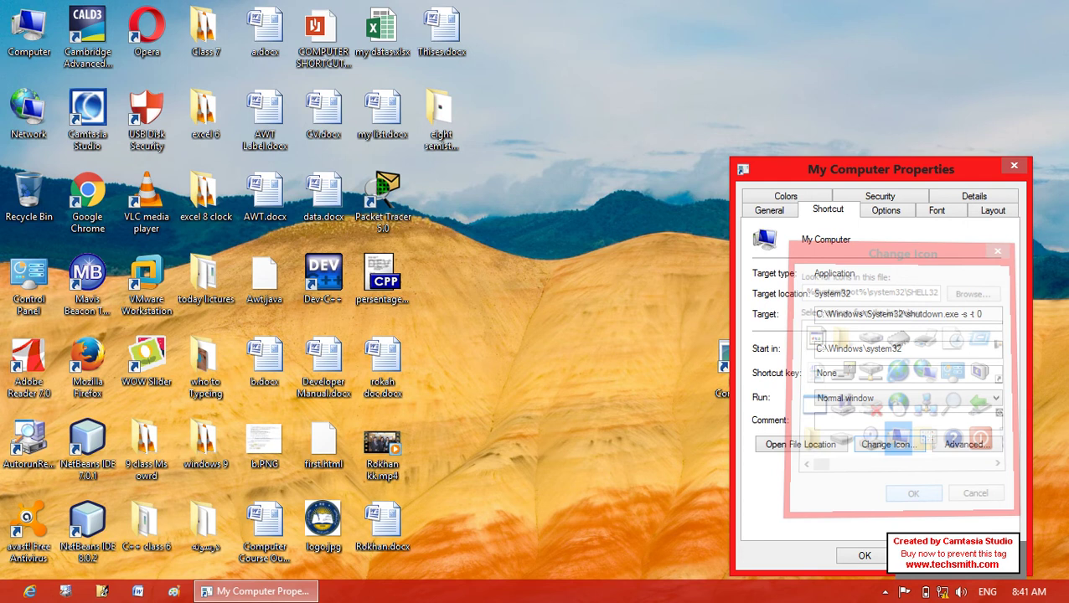
left_click(864, 555)
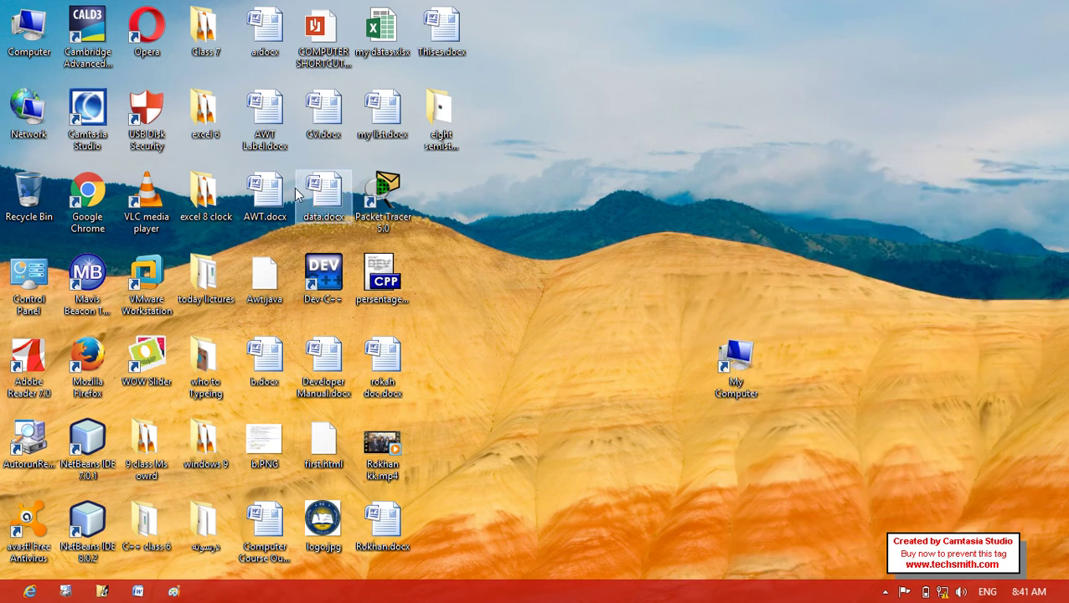
Move the original Computer icon into the Recycle Bin and reposition the "My Computer" shortcut closer to the other desktop icons.
left_click_drag(17, 41, 12, 219)
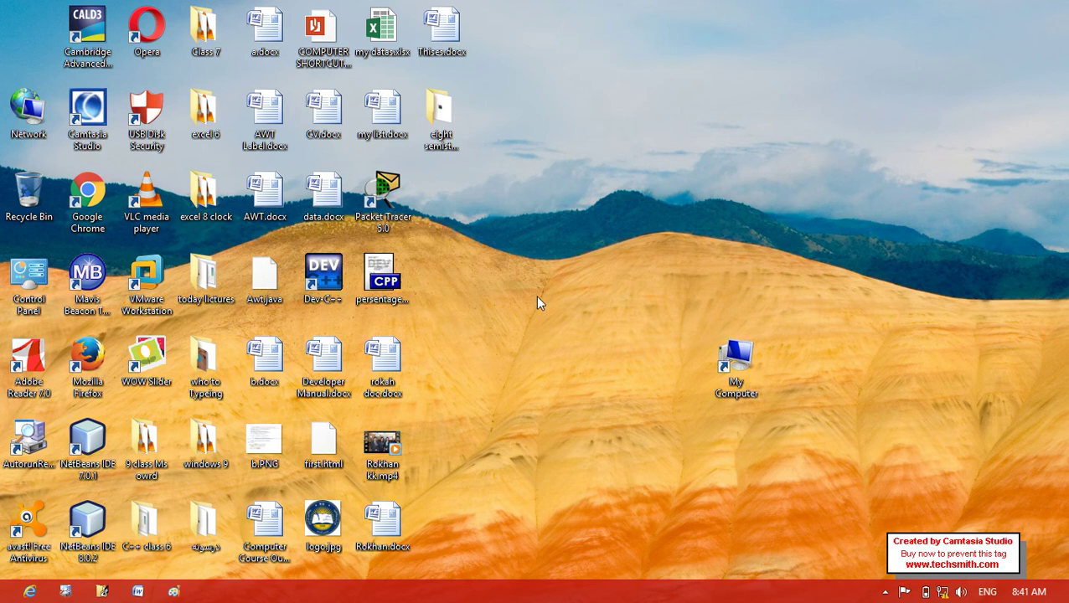
left_click_drag(749, 360, 582, 201)
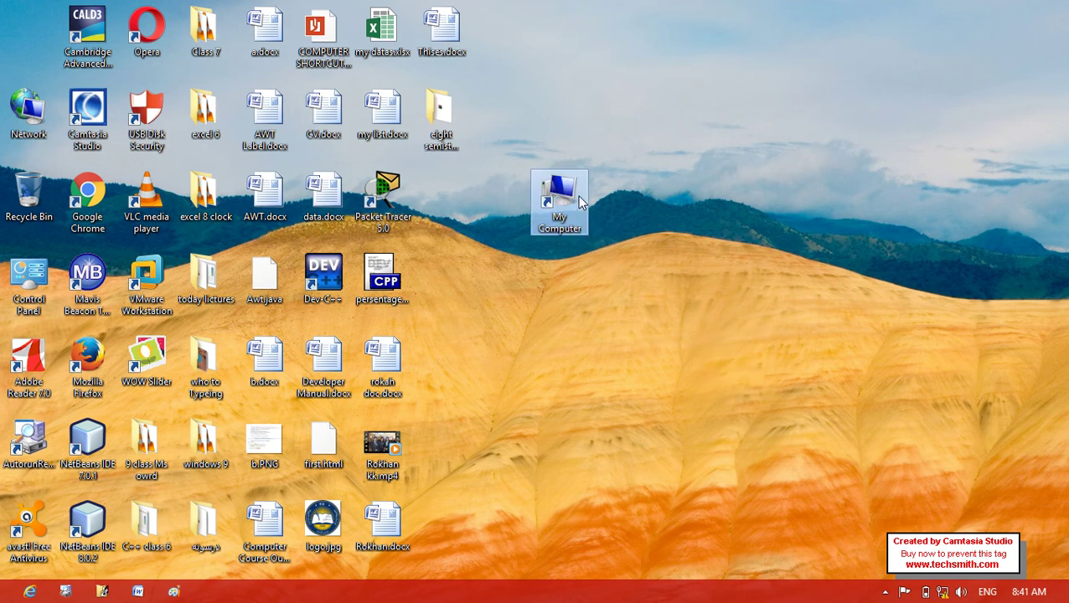
right_click(583, 201)
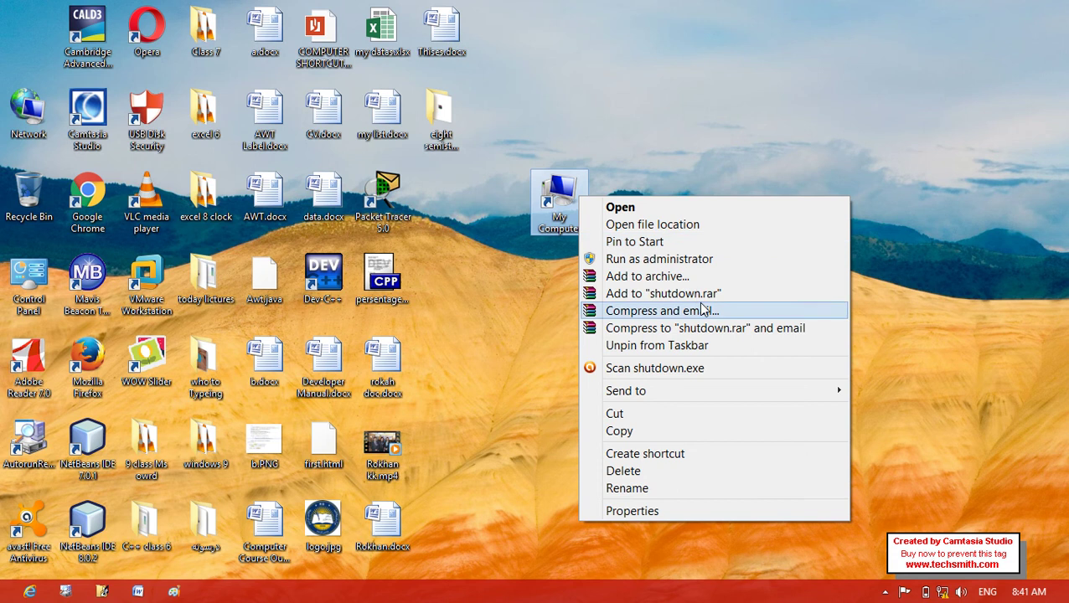
left_click(752, 110)
Refresh the desktop twice.
right_click(711, 207)
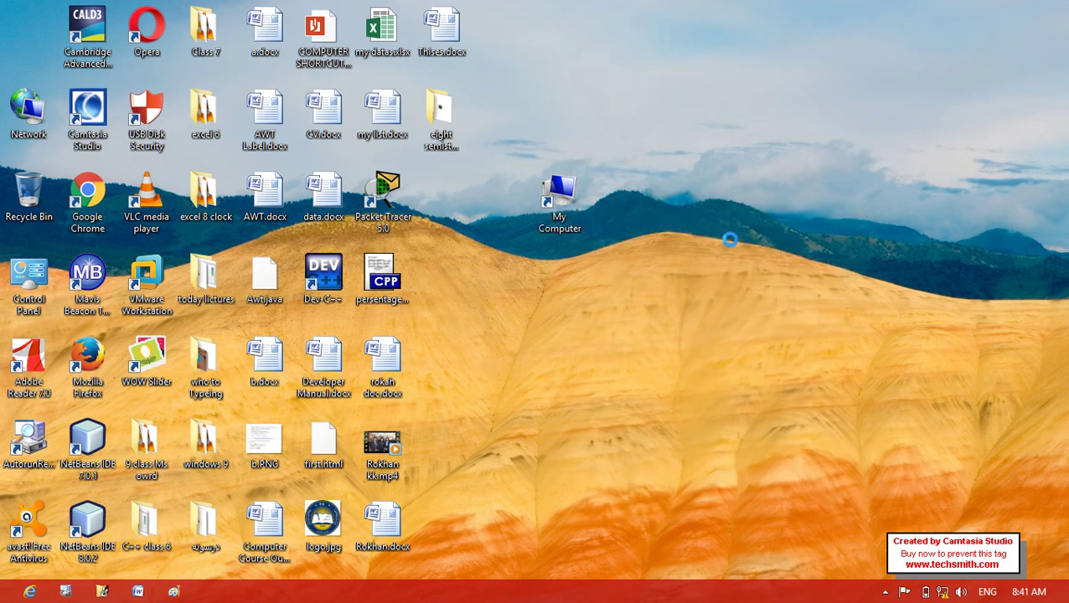
left_click(763, 253)
right_click(762, 259)
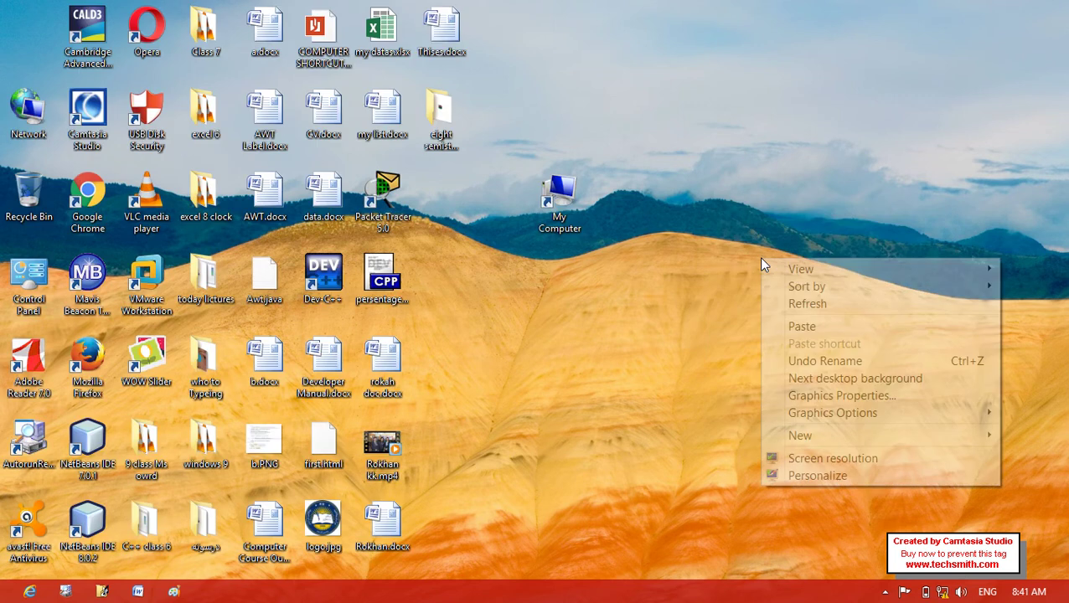
left_click(832, 309)
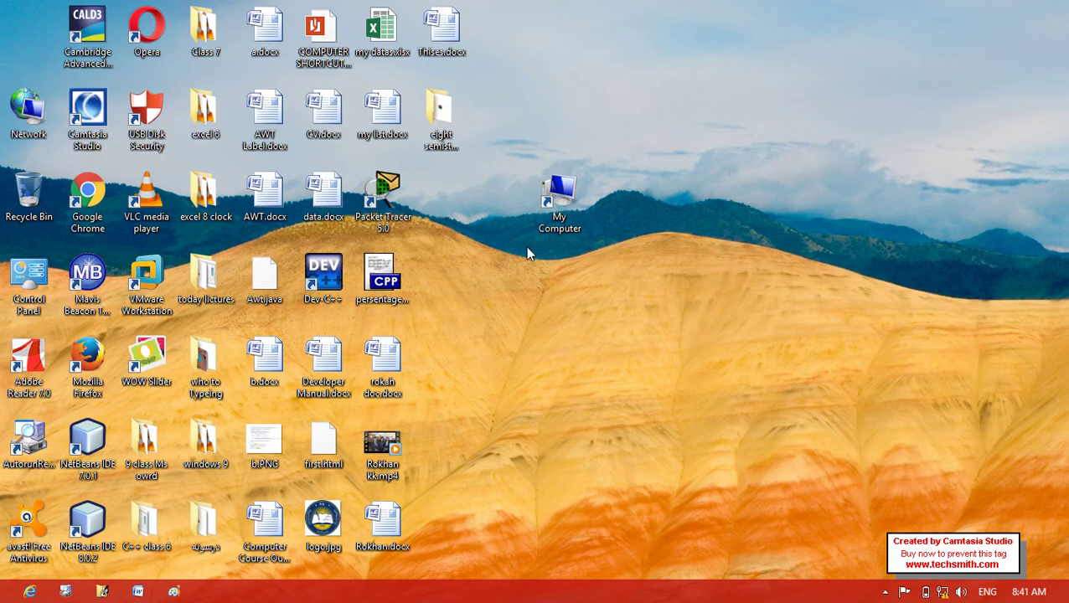
Look over the actions available for the "My Computer" shortcut and the types of new items that can be created on the desktop.
mouse_move(566, 220)
left_mouse_down()
mouse_move(490, 222)
mouse_move(557, 219)
left_mouse_up()
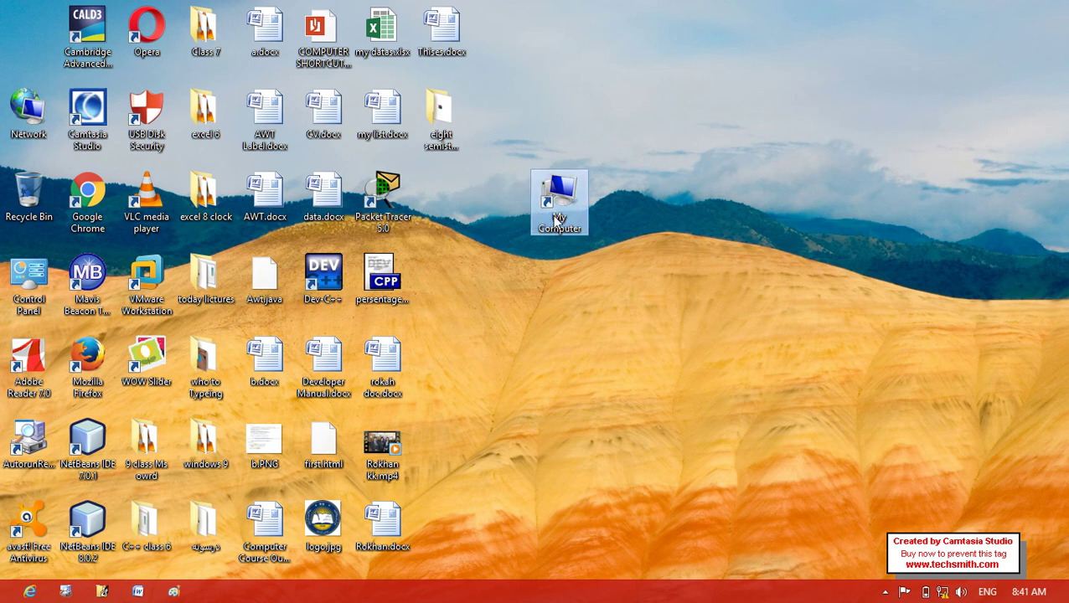
right_click(556, 219)
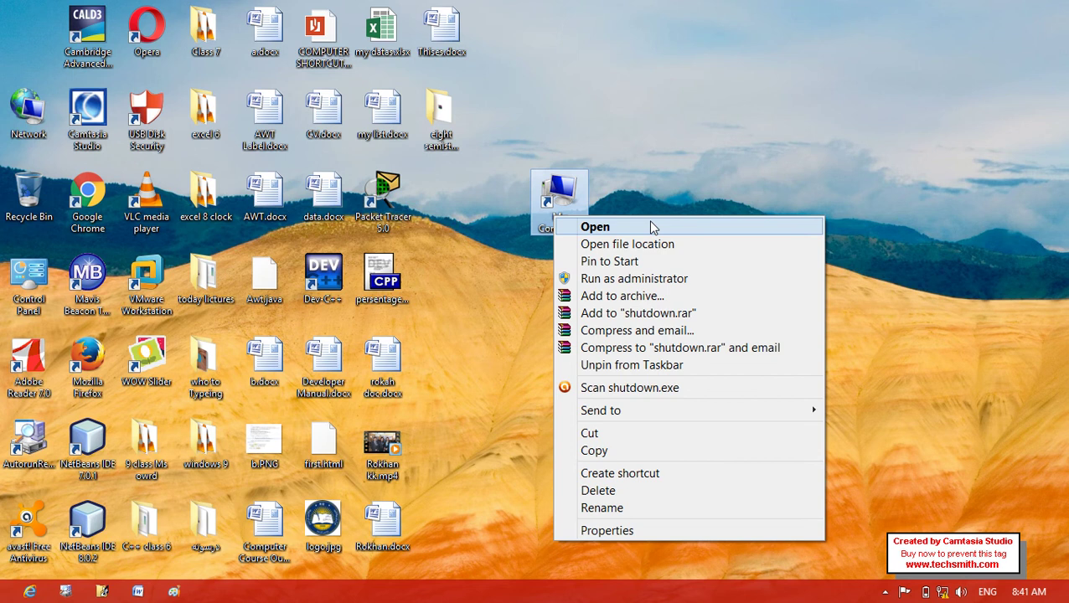
left_click(716, 175)
right_click(715, 172)
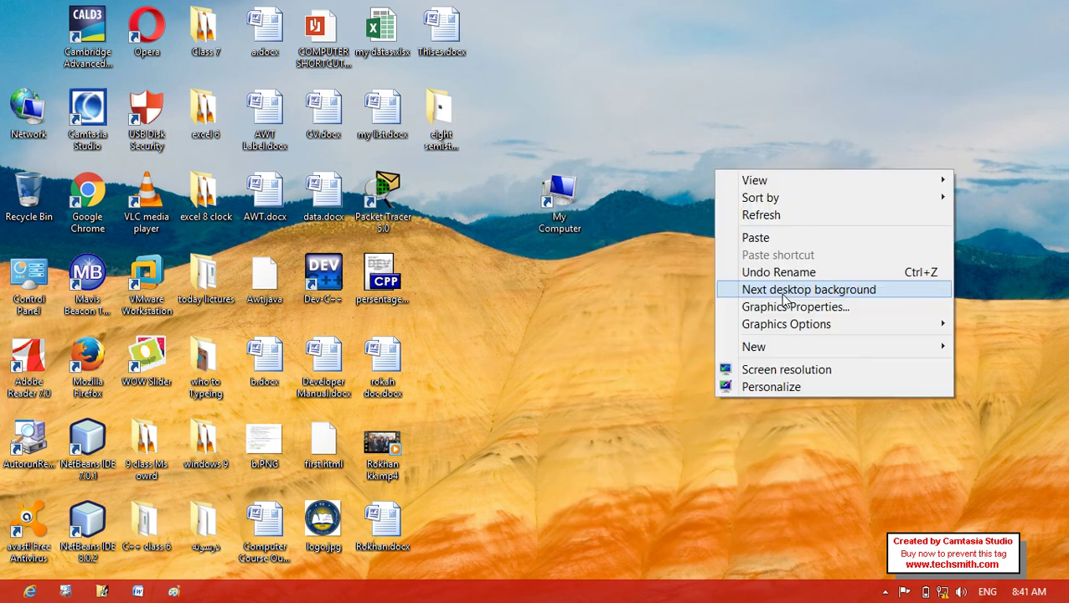
left_click(852, 353)
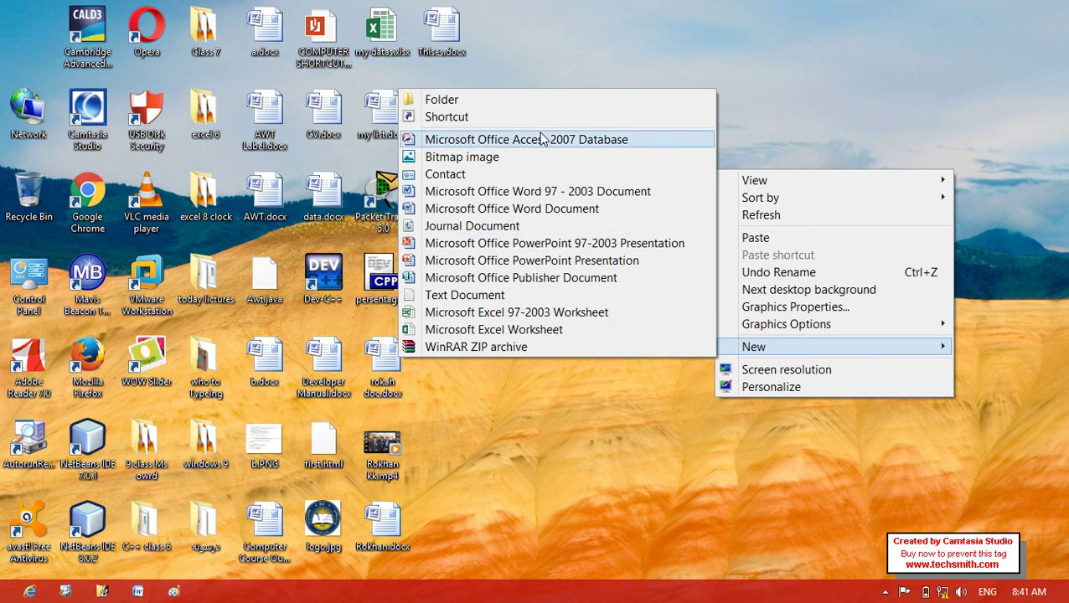
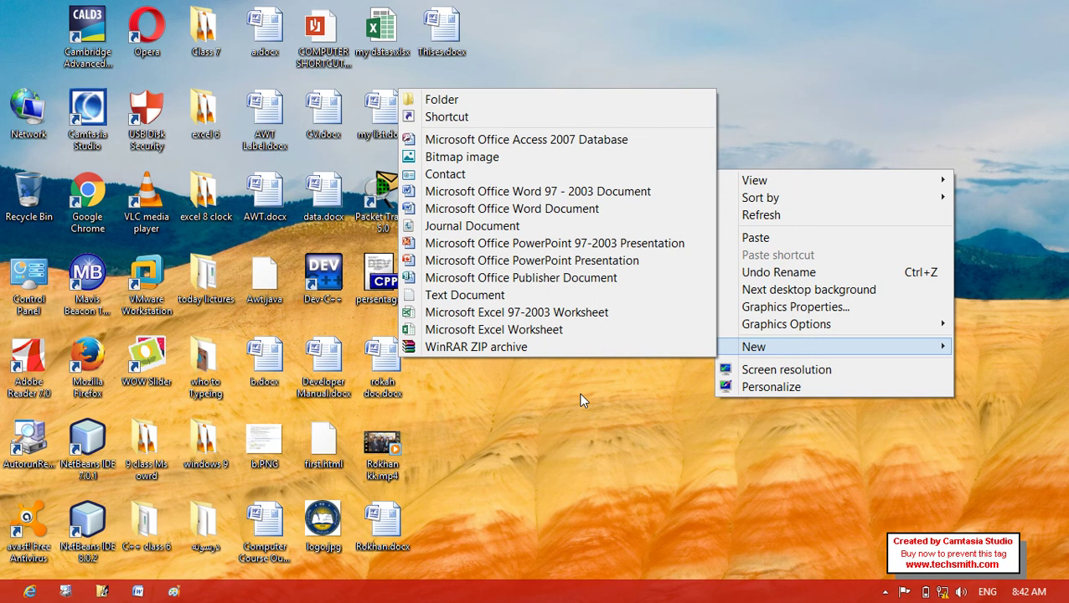
left_click(721, 44)
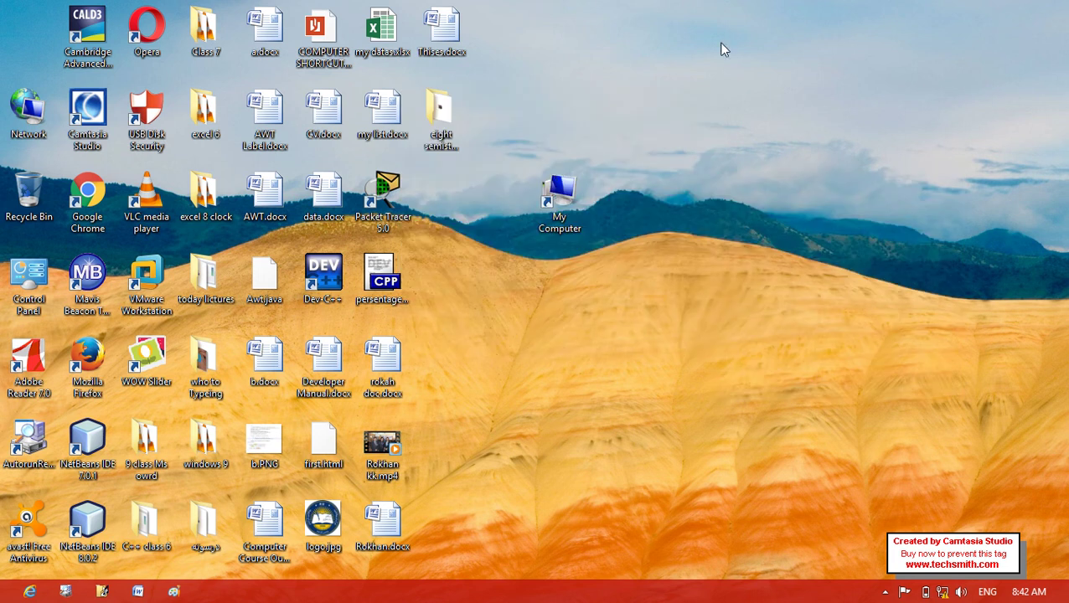
Delete the "My Computer" shortcut from the desktop and permanently empty the Recycle Bin.
left_click(559, 186)
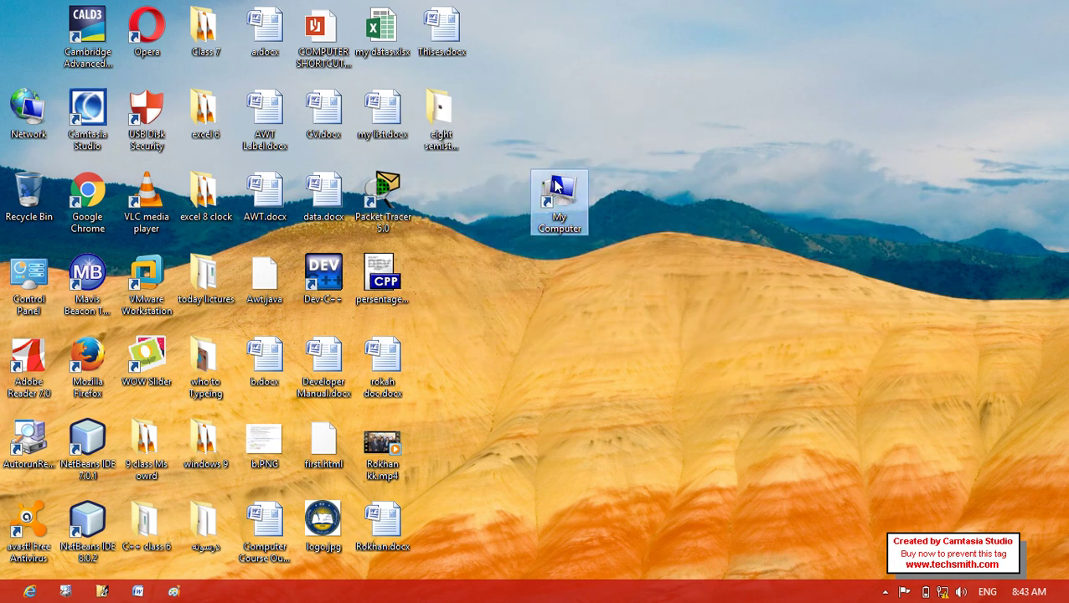
left_click_drag(559, 187, 24, 180)
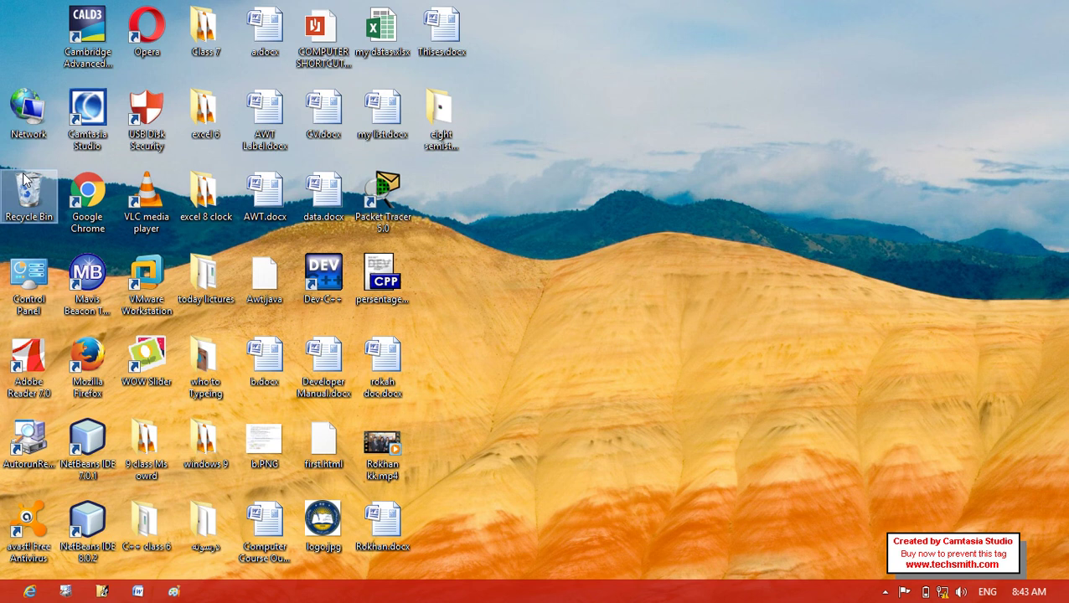
right_click(24, 179)
left_click(67, 212)
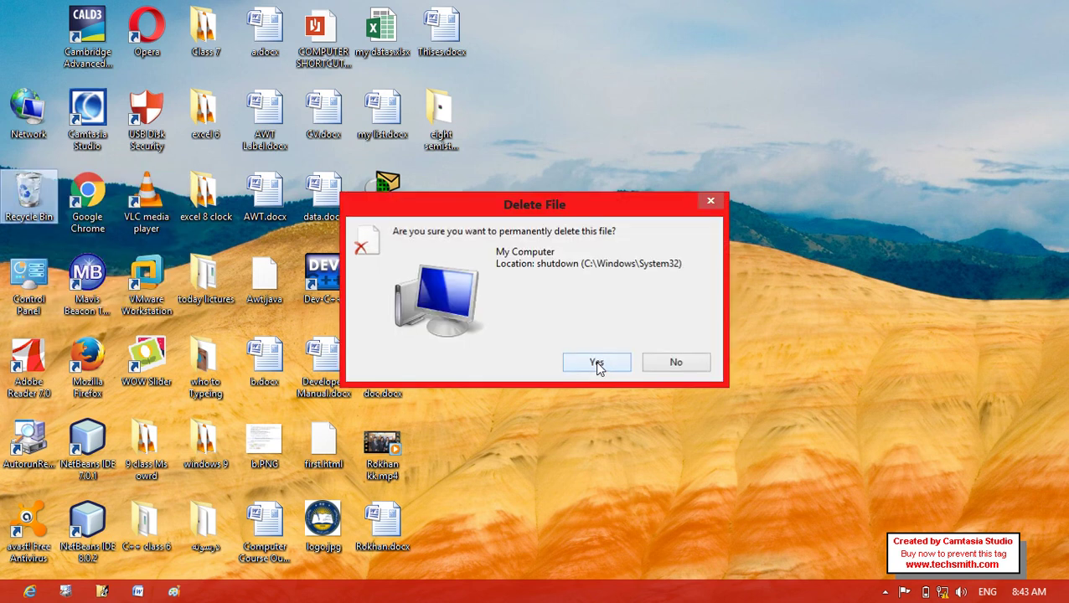
left_click(596, 363)
Create a folder named "my data" on the desktop and open it.
right_click(597, 363)
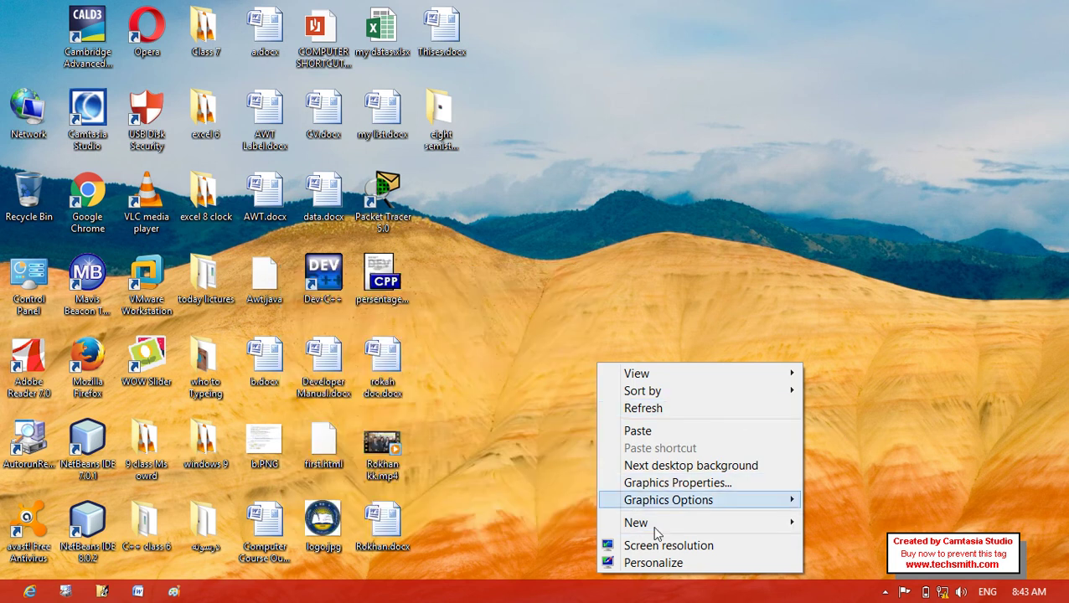
mouse_move(680, 523)
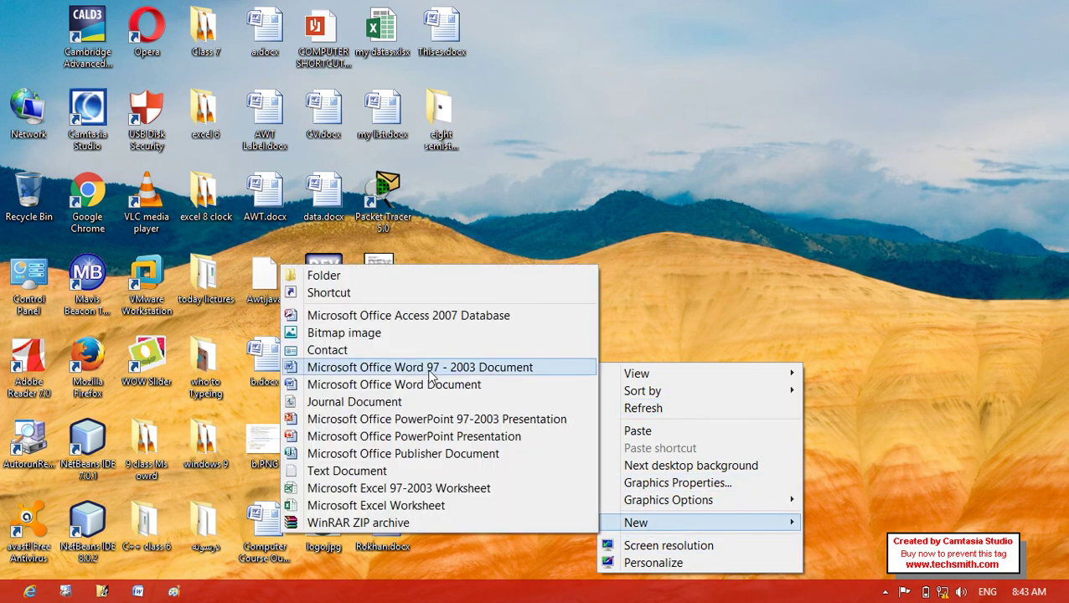
left_click(340, 277)
key("BackSpace")
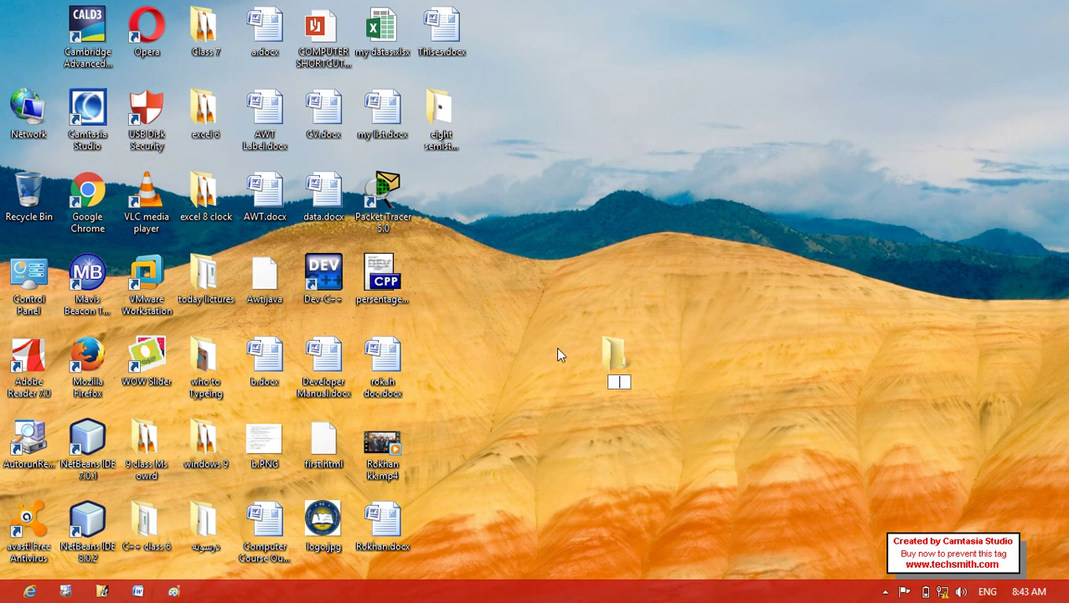
type("my data")
key("Return")
key("Return")
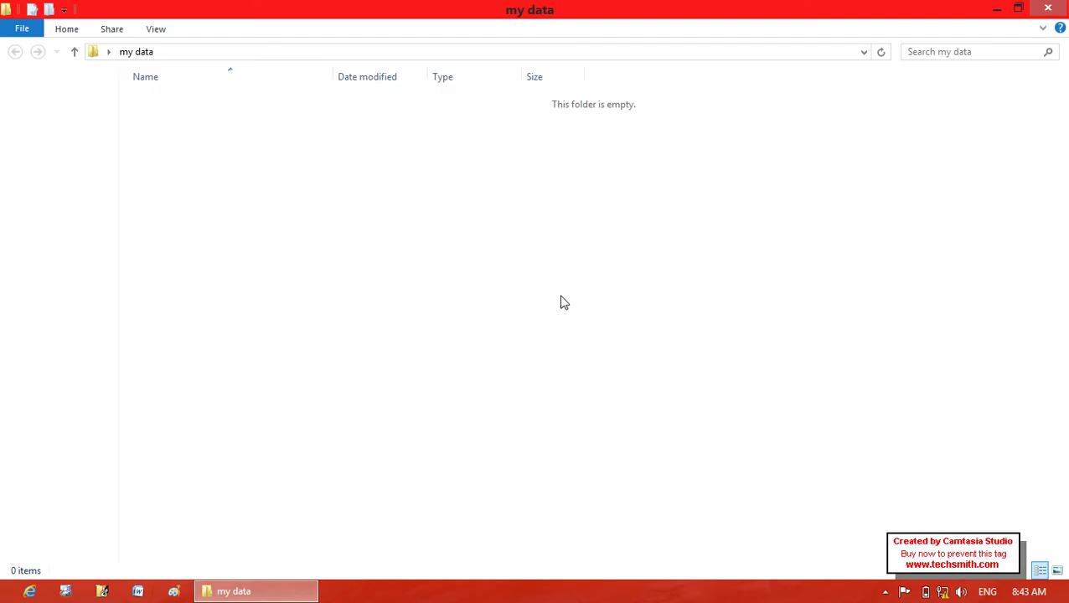
Create a new Microsoft Office Access 2007 database in the "my data" folder.
right_click(560, 291)
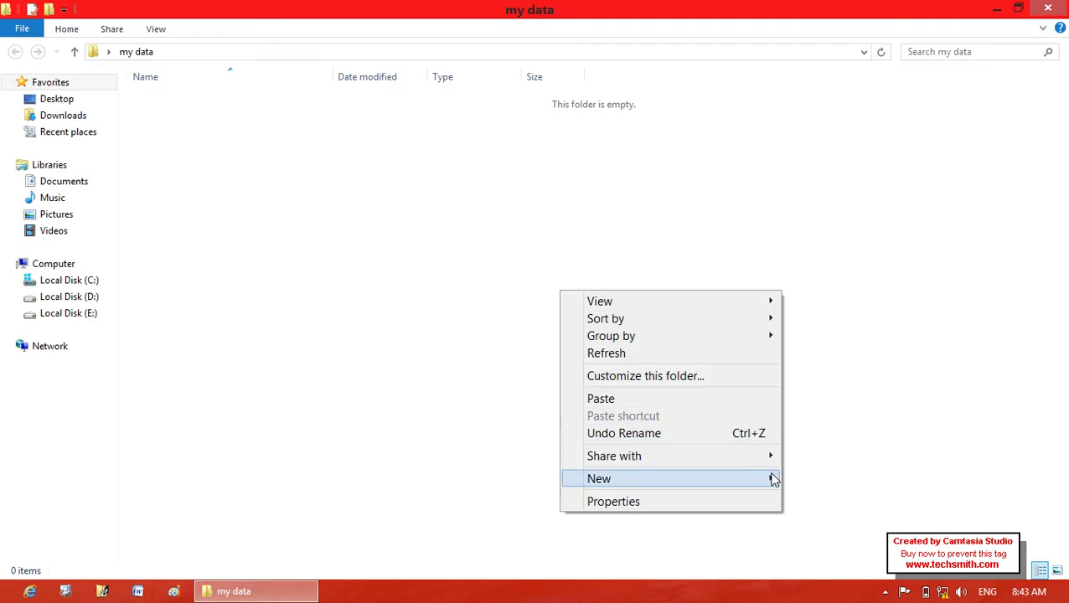
mouse_move(774, 477)
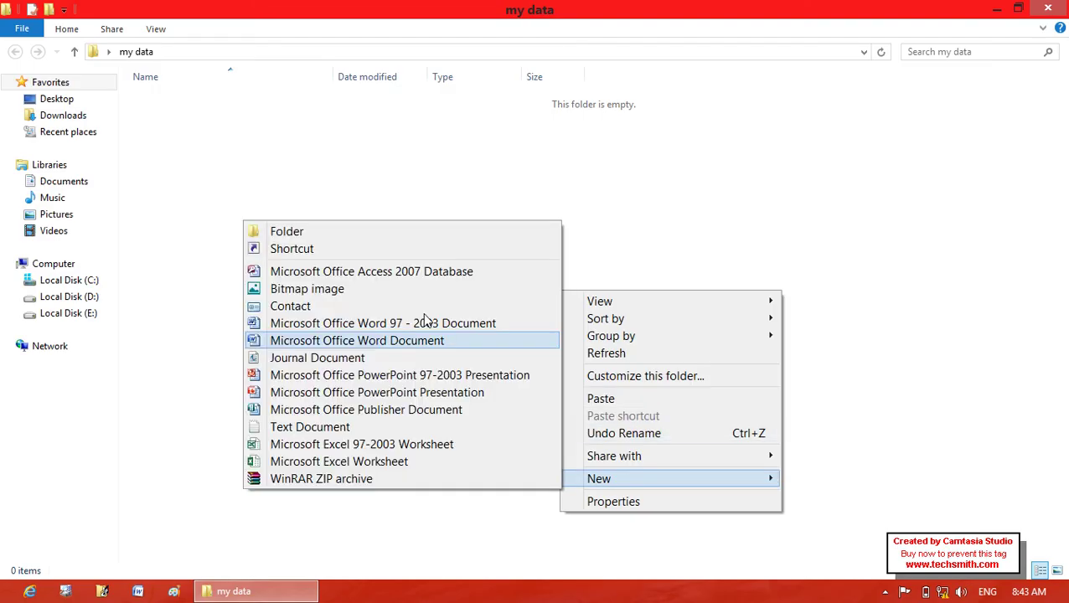
left_click(377, 272)
right_click(380, 275)
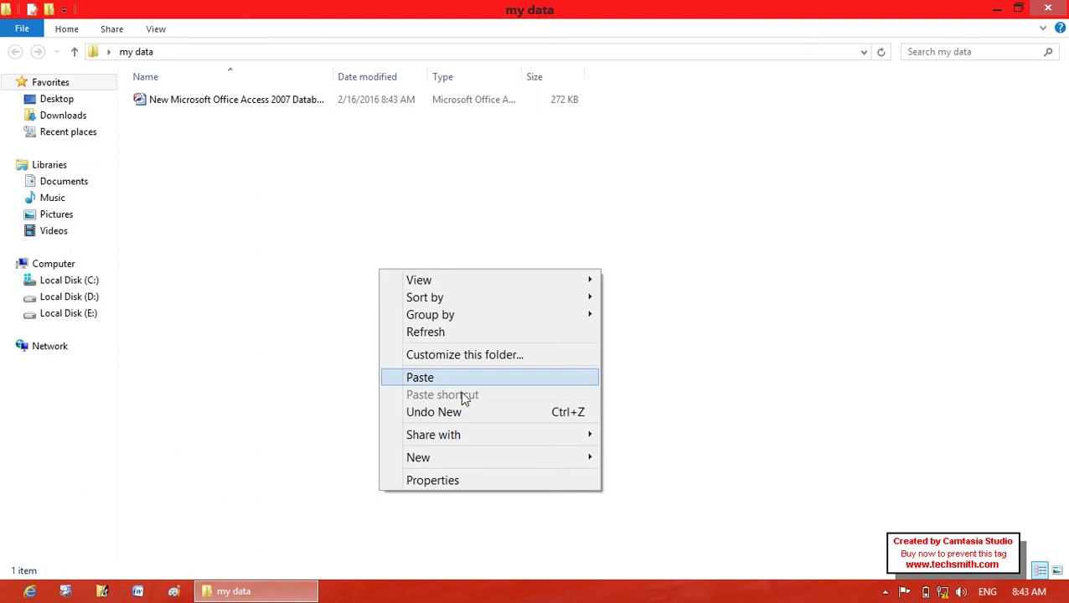
mouse_move(580, 457)
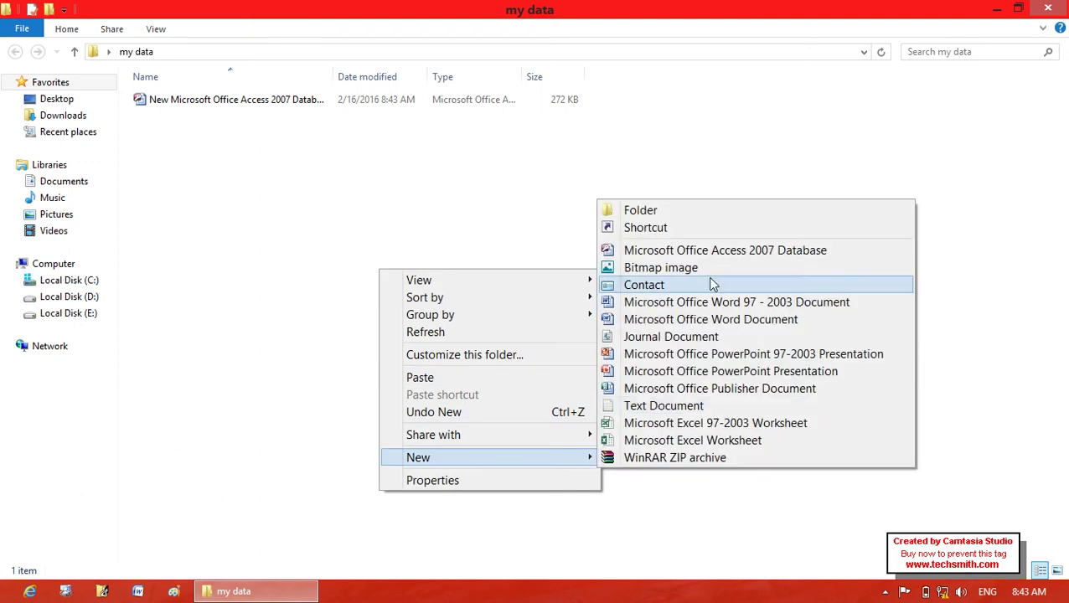
left_click(448, 482)
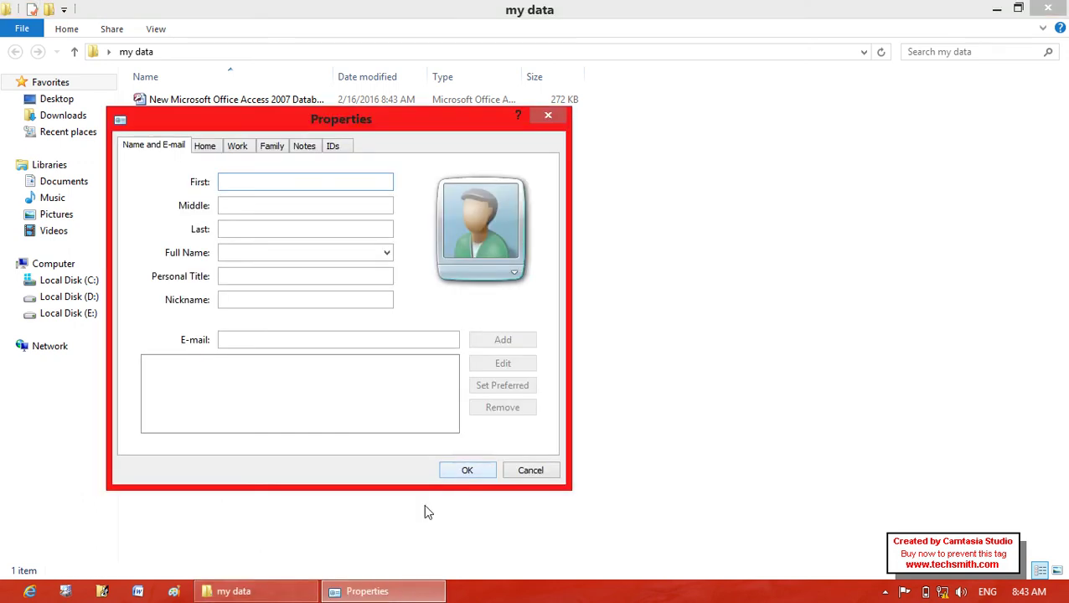
left_click(537, 475)
Create a PowerPoint 97-2003 presentation and a current-format PowerPoint presentation in the "my data" folder, keeping the default names.
right_click(541, 481)
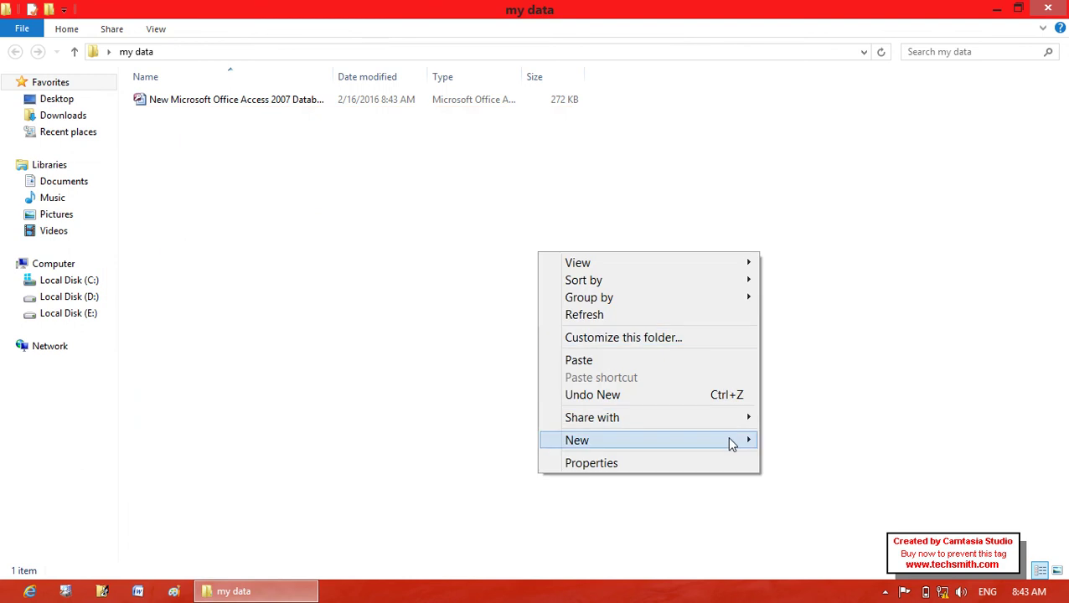
mouse_move(729, 442)
left_click(484, 341)
right_click(492, 344)
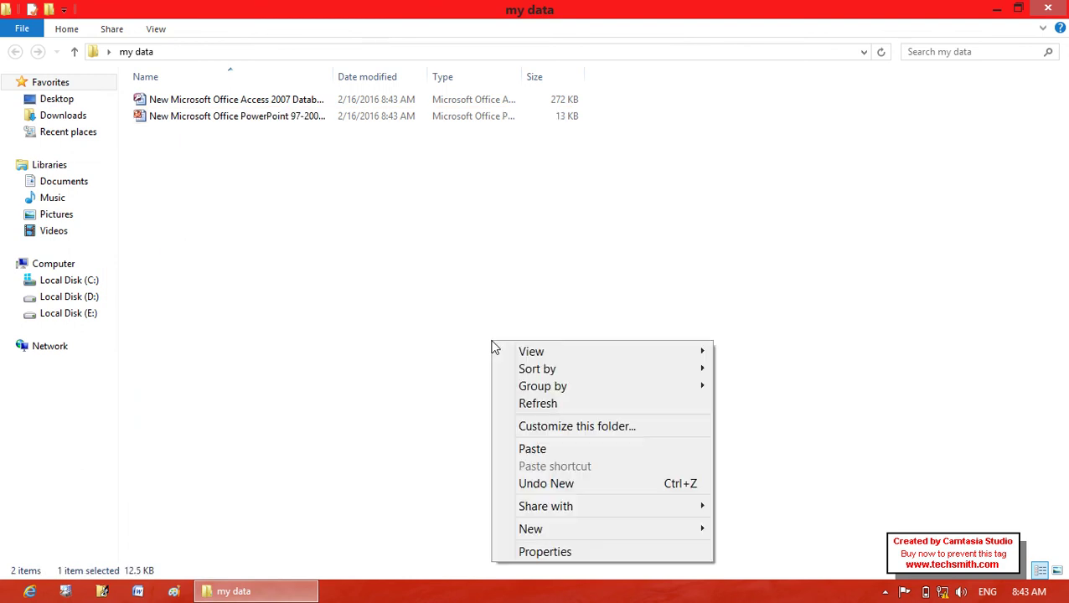
mouse_move(685, 534)
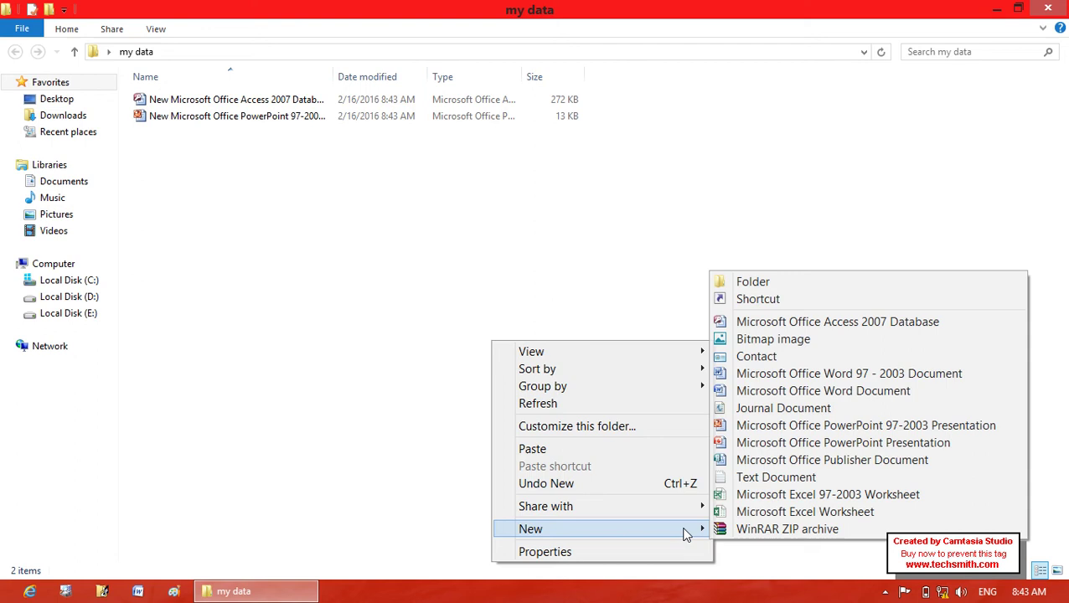
left_click(825, 450)
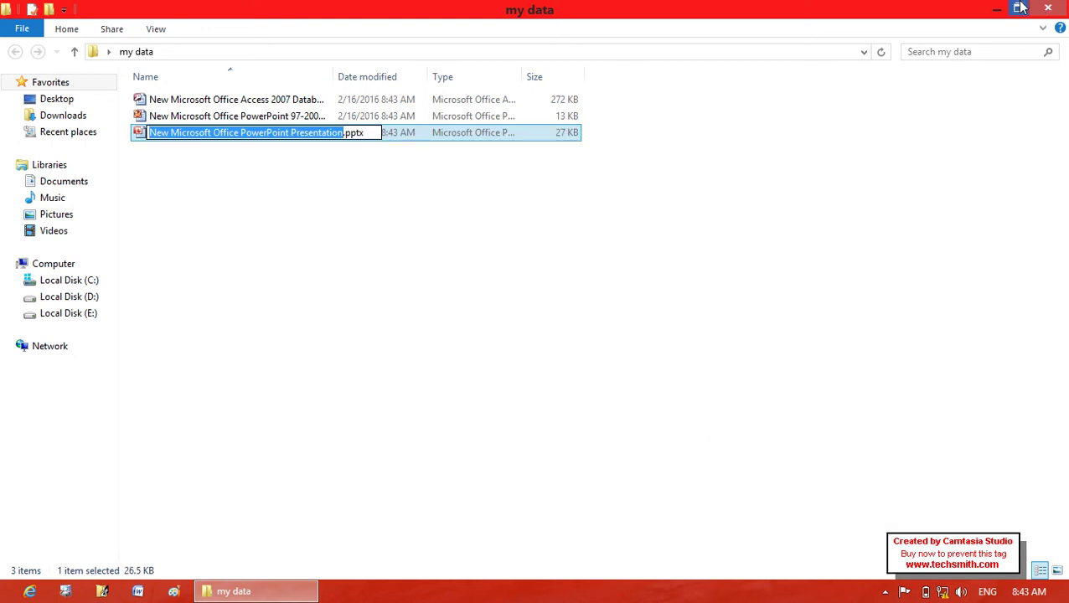
Close the "my data" folder window and move the folder's icon higher on the desktop, level with "eight semist...".
left_click(1051, 9)
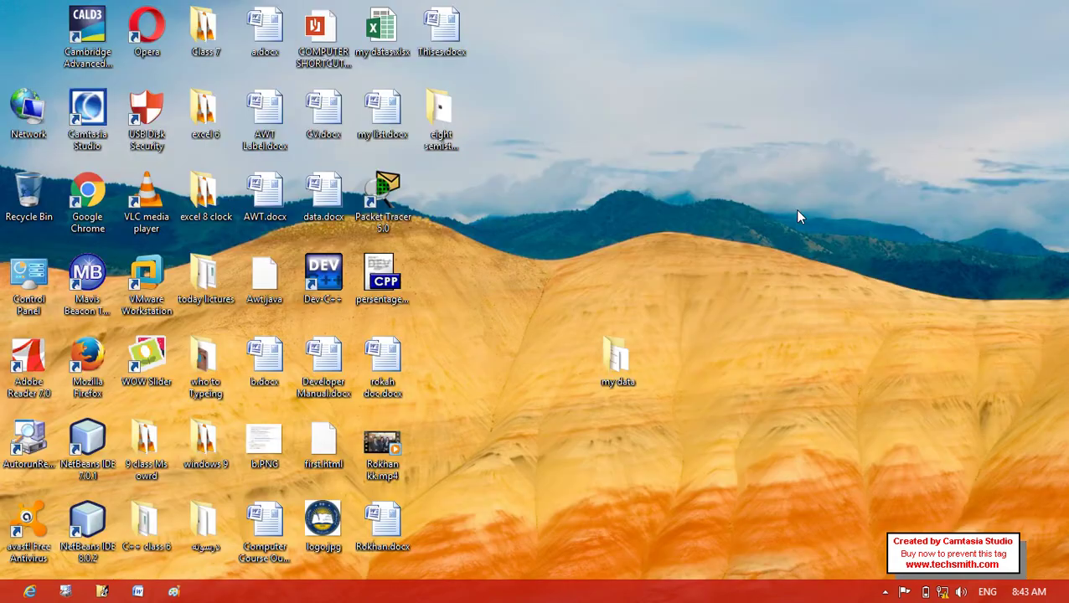
left_click_drag(619, 376, 621, 137)
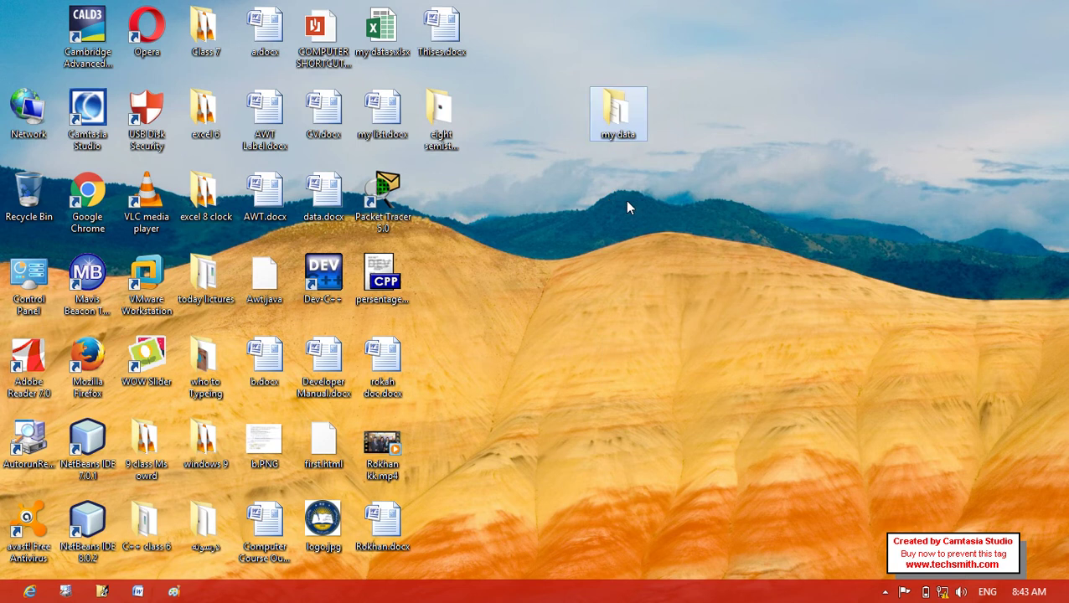
left_click(630, 204)
Reopen the "my data" folder and create a new bitmap image in it.
mouse_move(608, 123)
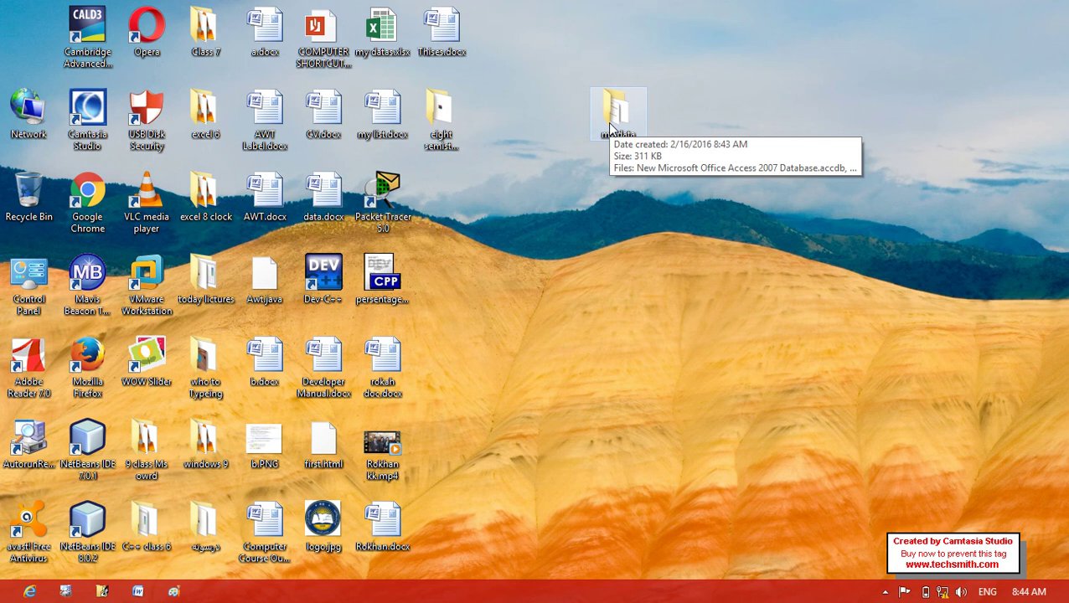
double_click(616, 113)
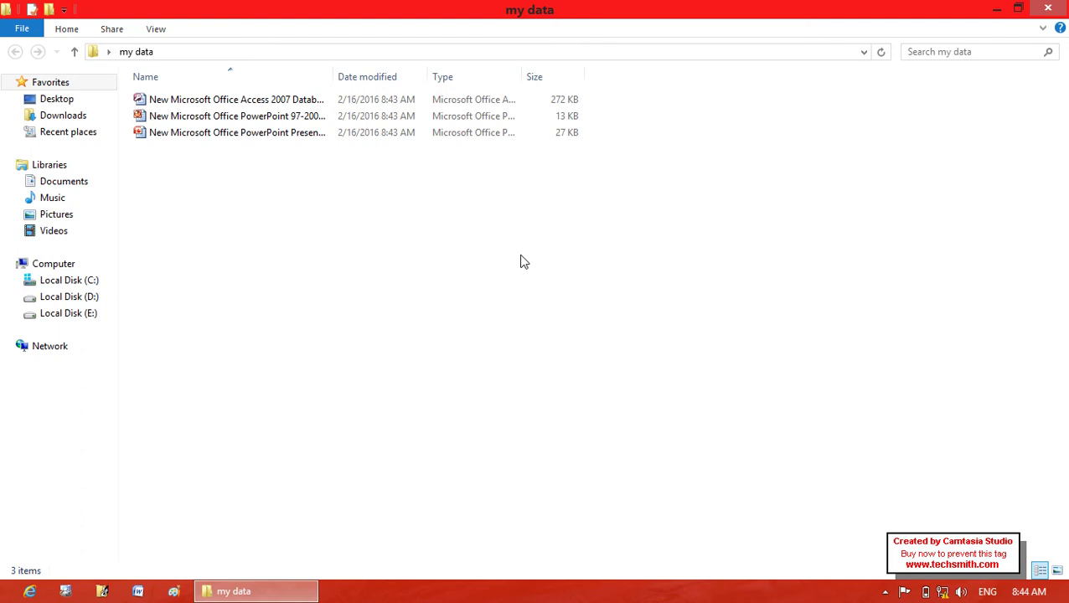
right_click(520, 260)
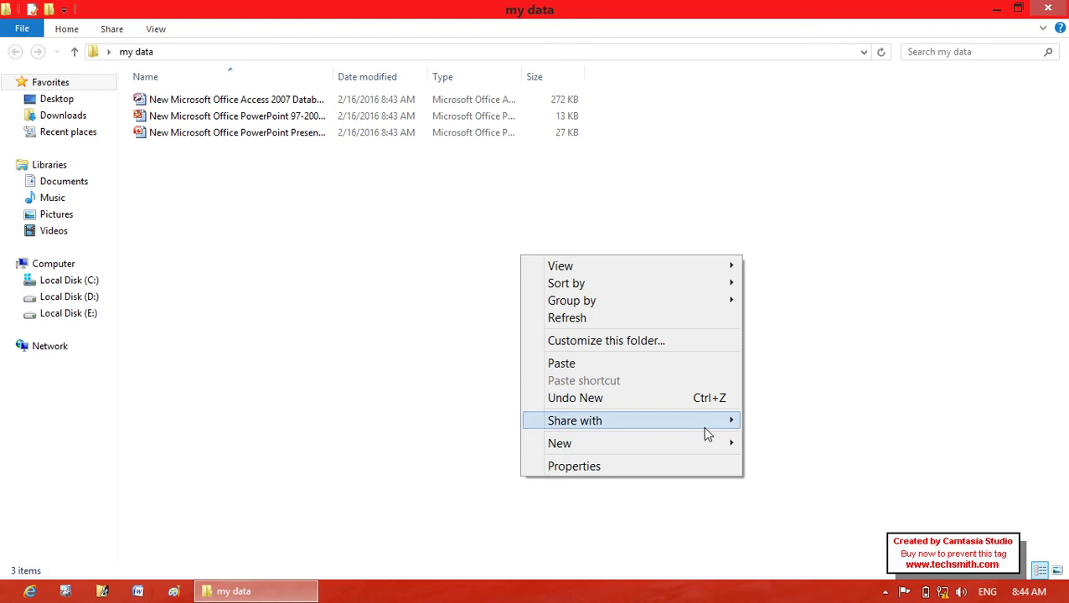
mouse_move(742, 451)
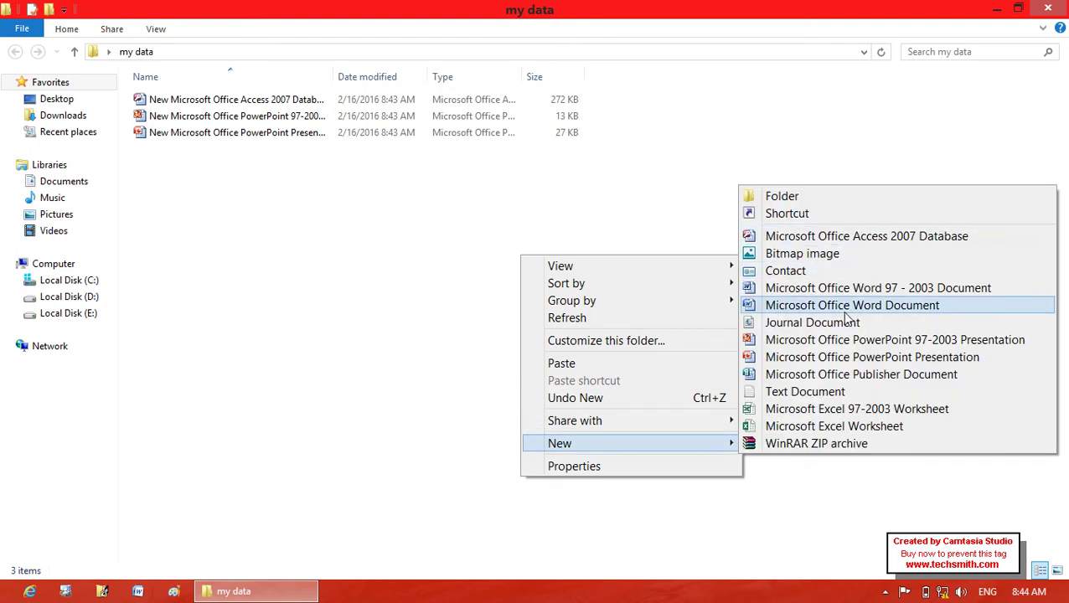
left_click(836, 256)
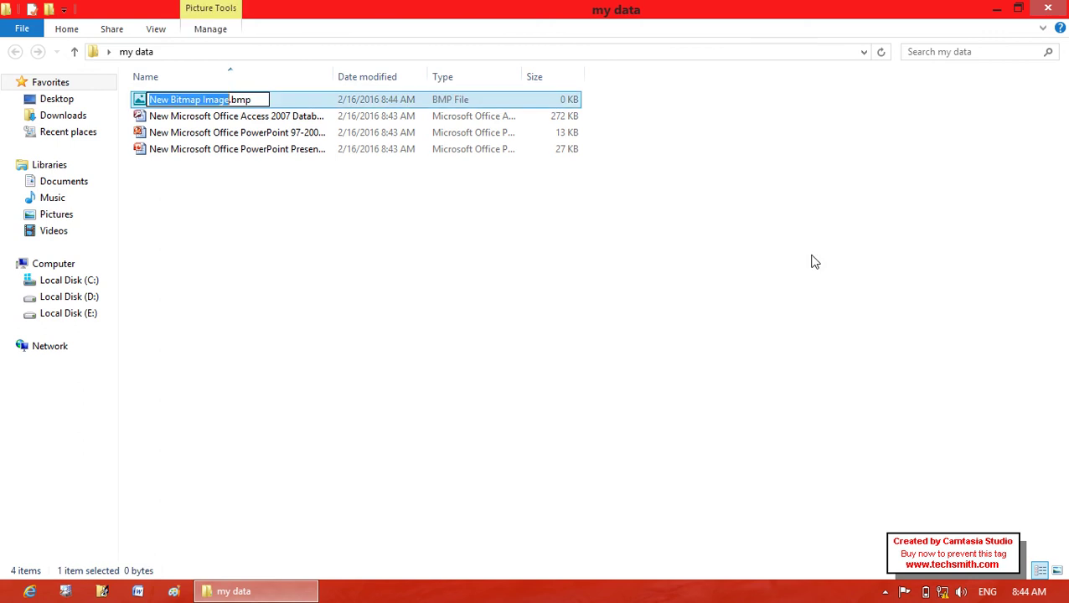
Create a new text document in the "my data" folder.
right_click(621, 296)
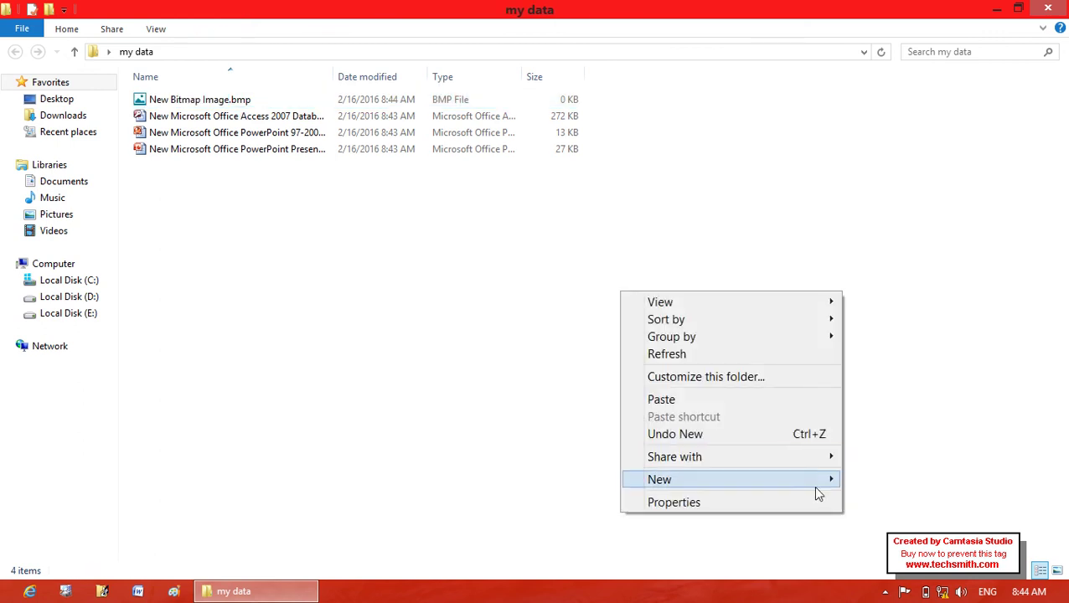
mouse_move(820, 490)
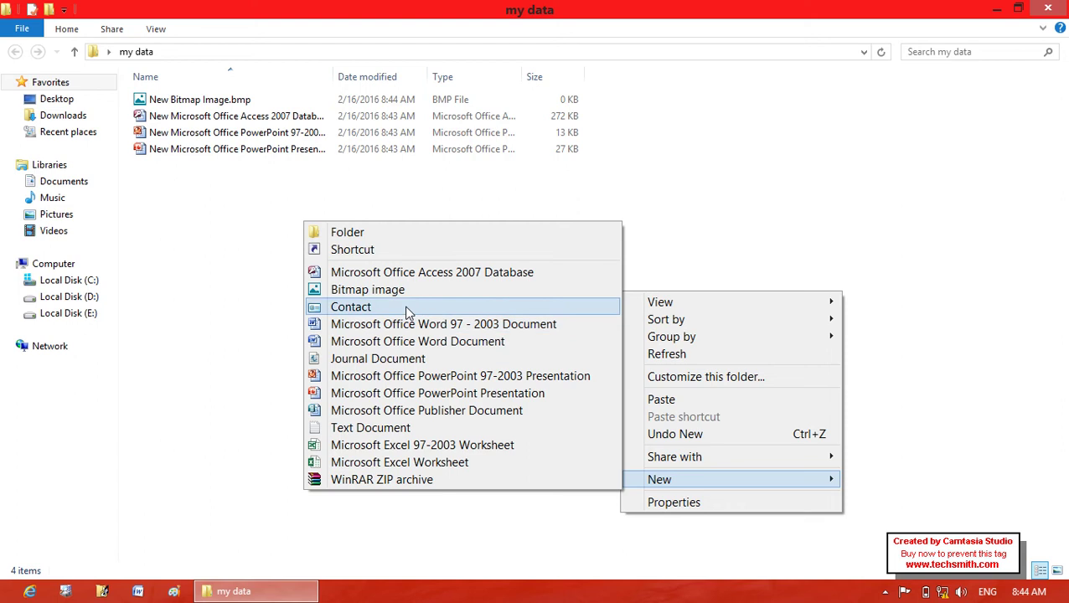
left_click(373, 427)
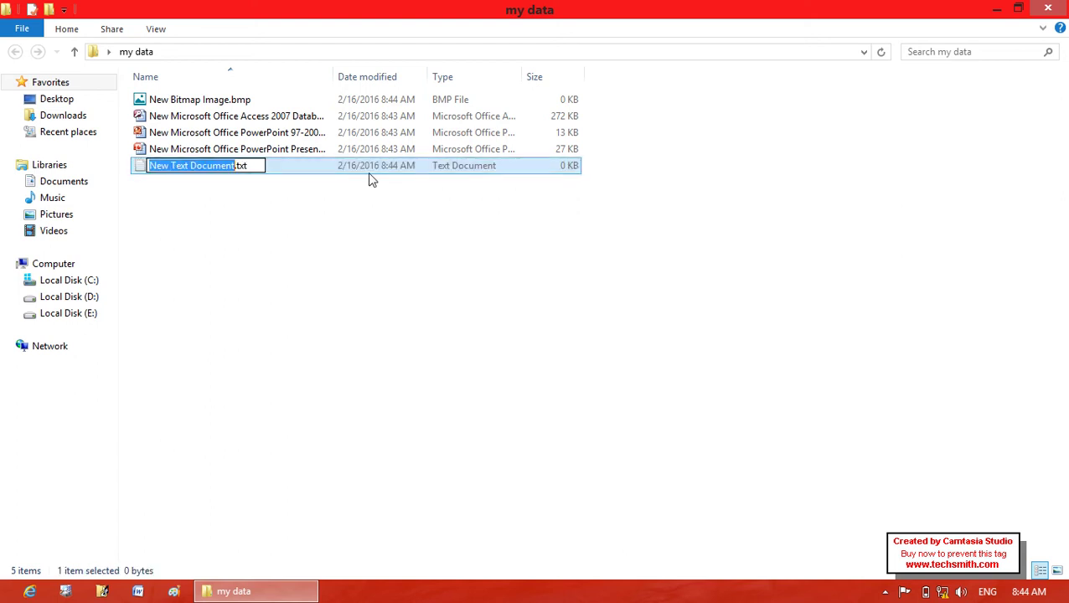
Open the new text document and fill it with many short lines of random letters.
double_click(368, 172)
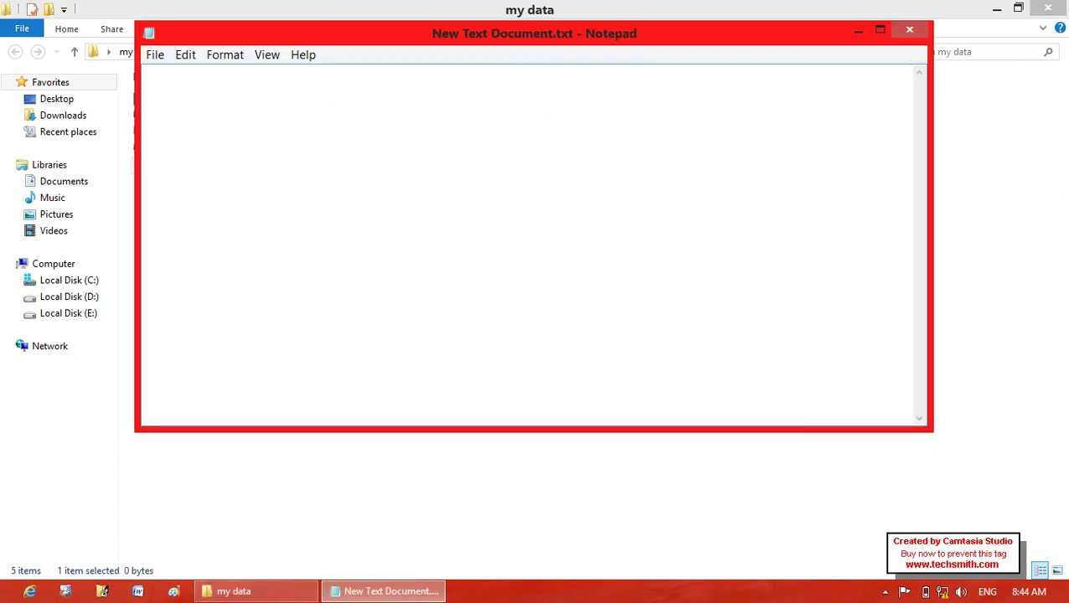
type("sda f asd f dsa fasd f asd fsa dfl;eawgkjtoewqkro2qp3r ewa rfqew rq ewr'ewqrweq'")
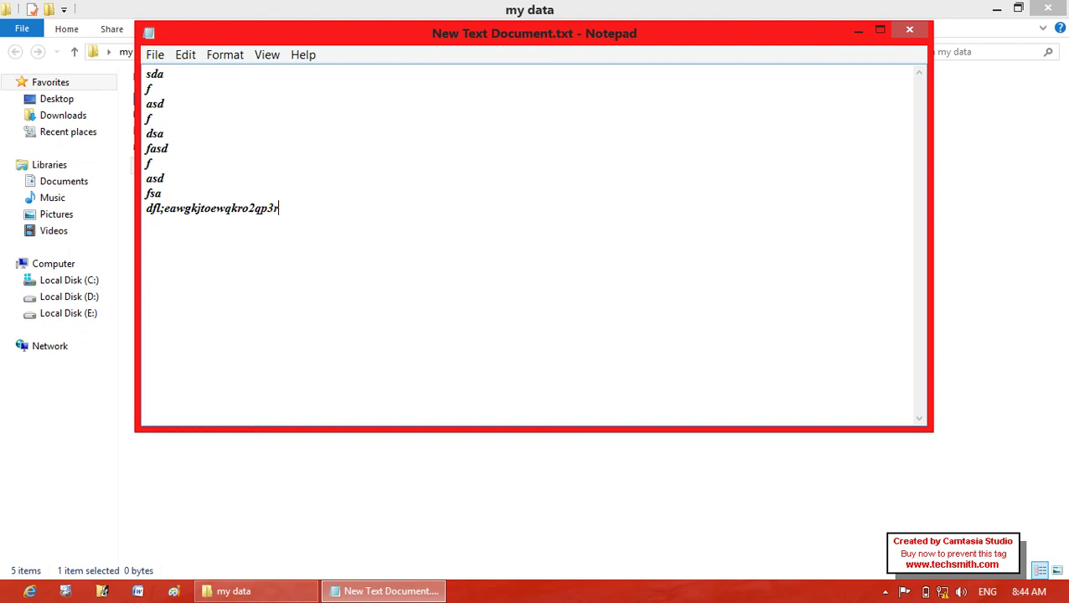
left_click(164, 178)
type("qlwe")
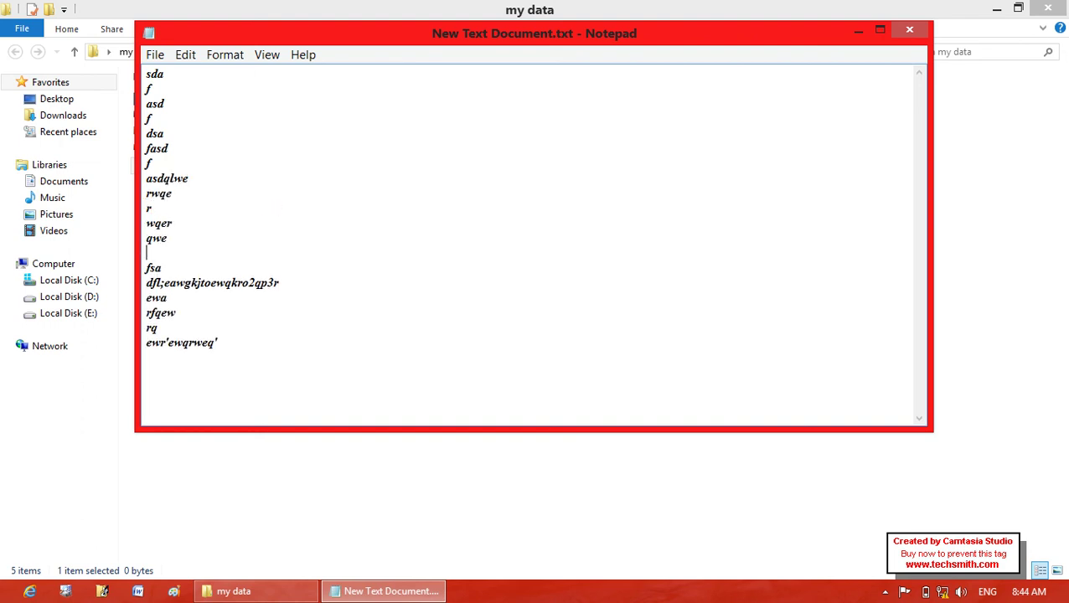
type(" rwqe r wqer qwe  rwq er qw erq wer qwer we rqw e")
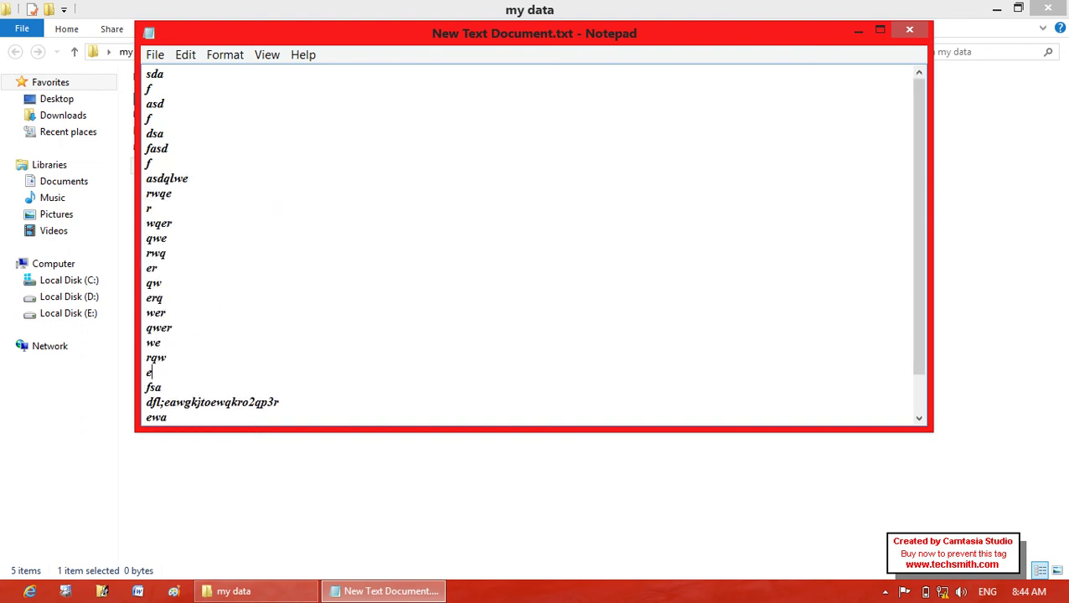
Save and close the text document, and close the "my data" folder window.
key("ctrl+s")
left_click(159, 58)
left_click(181, 109)
left_click(384, 591)
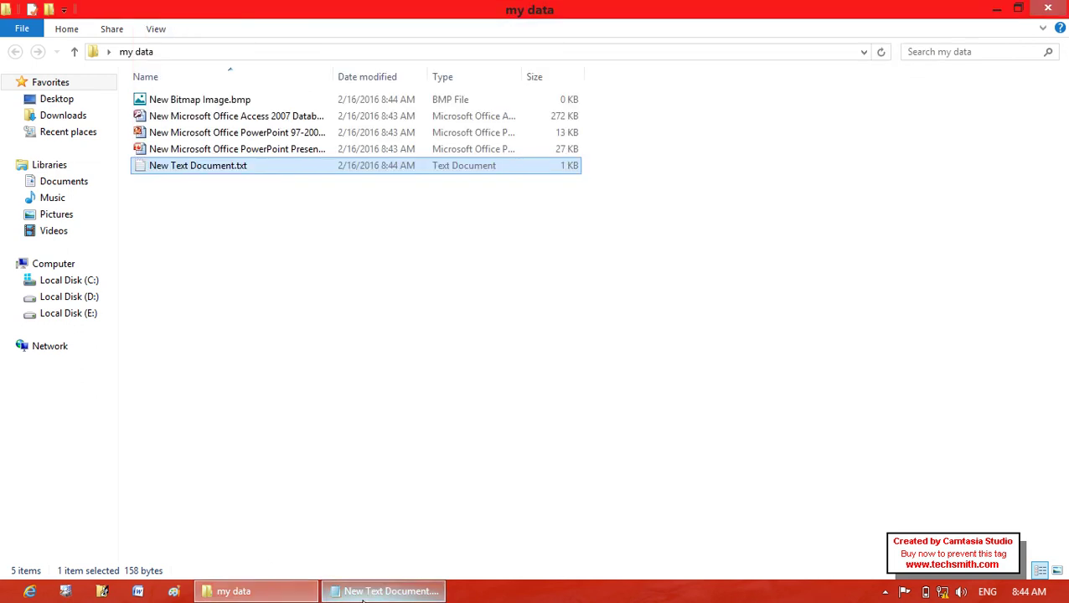
right_click(384, 591)
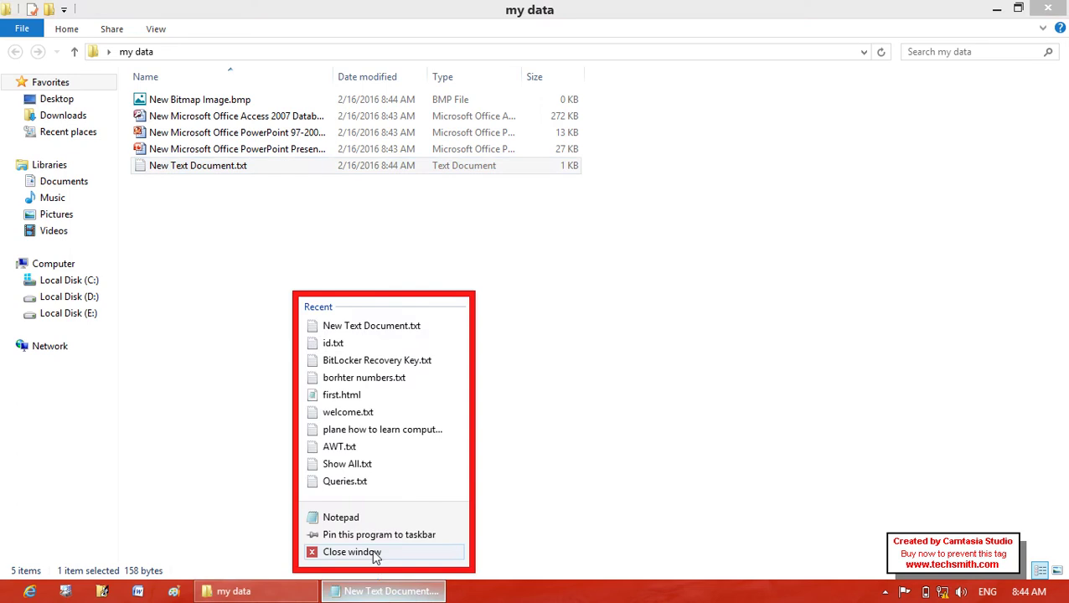
left_click(344, 555)
left_click(1039, 17)
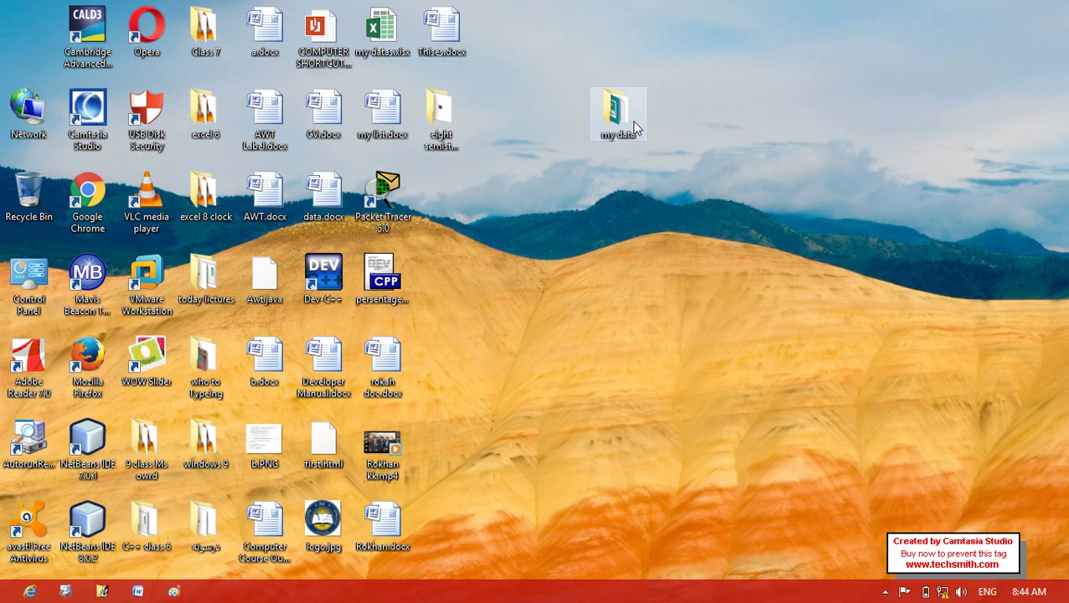
View the general properties of the "my data" folder, including its size and contents, and close them without changes.
right_click(632, 121)
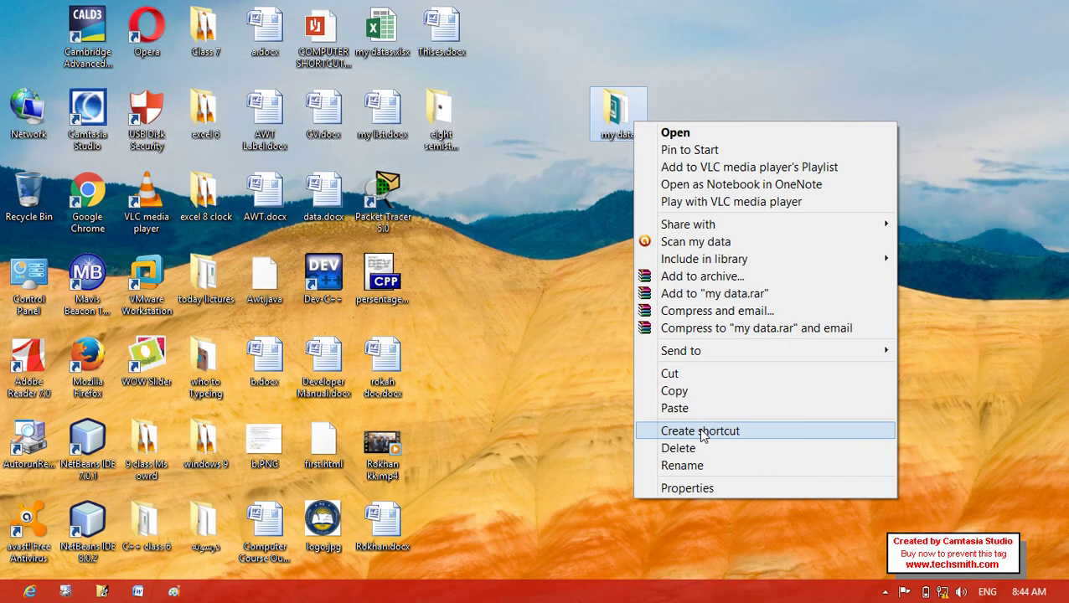
left_click(759, 485)
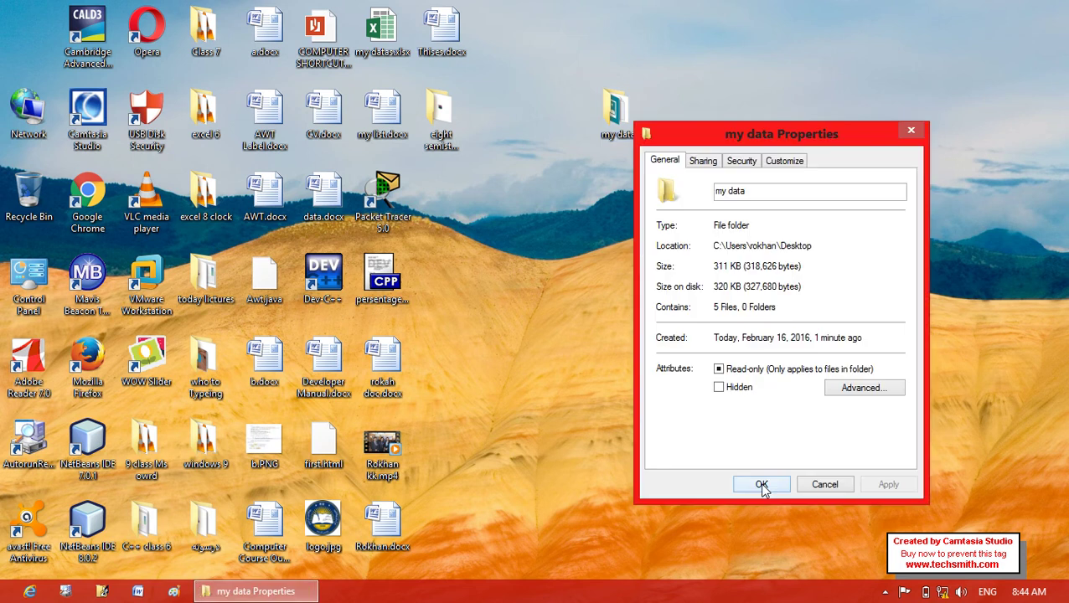
left_click(824, 484)
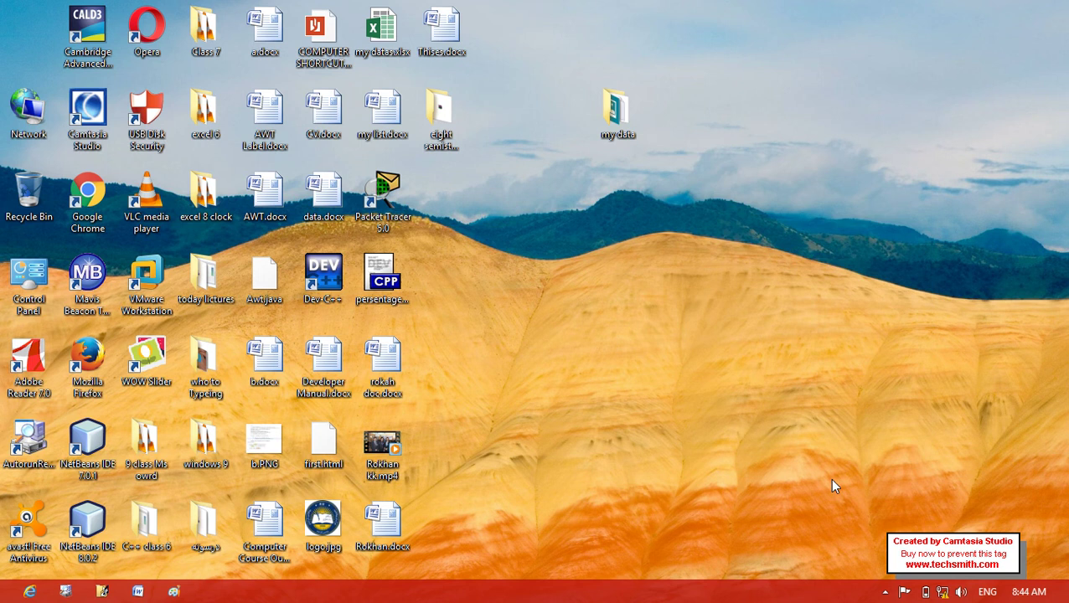
Look over the actions available for the "my data" folder and for the empty desktop.
right_click(609, 128)
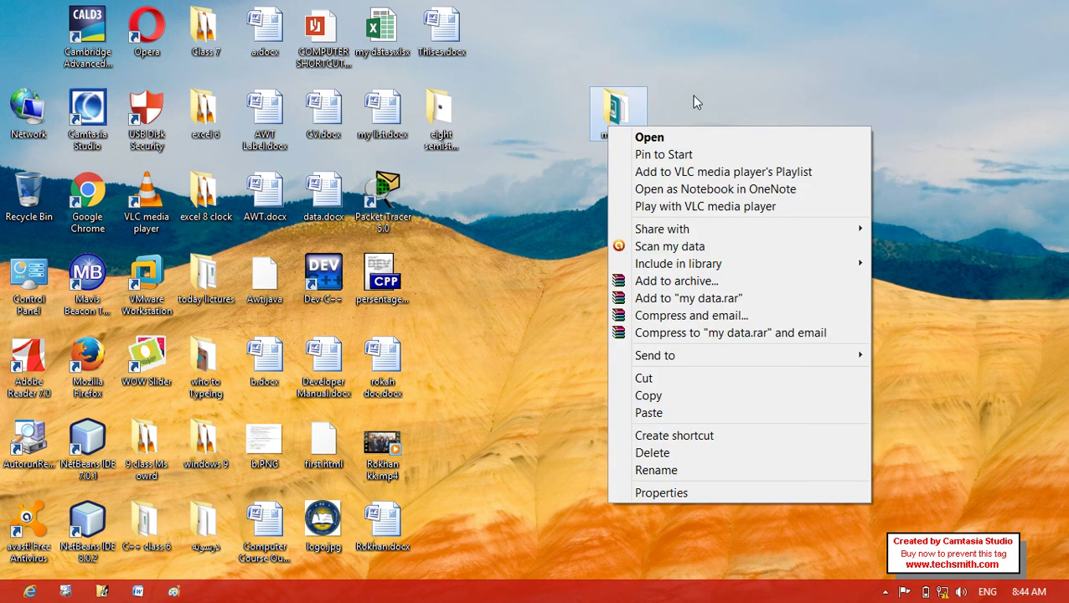
left_click(504, 161)
right_click(503, 162)
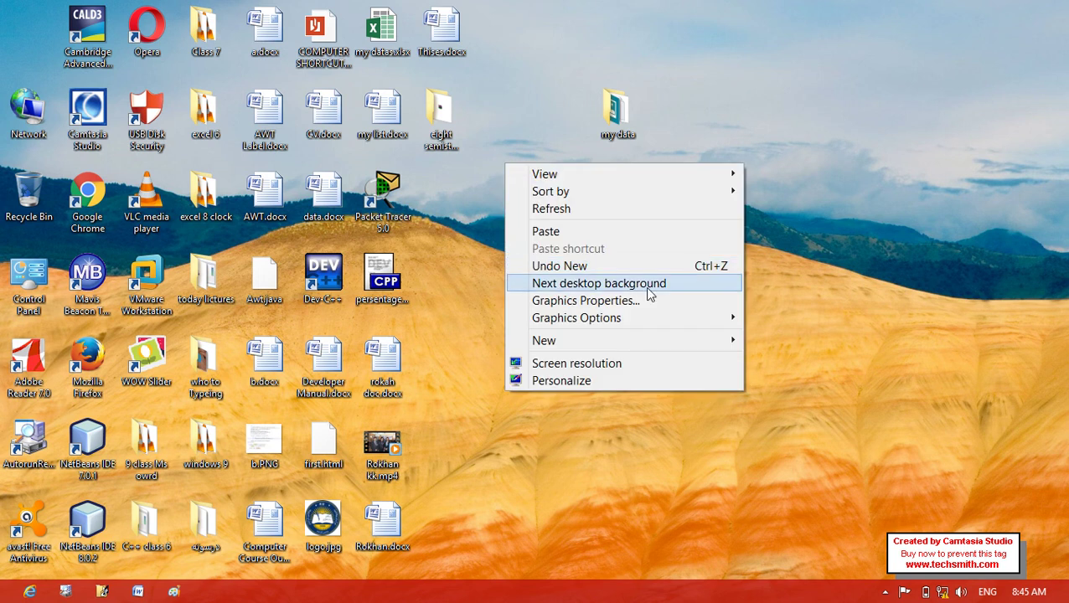
left_click(806, 338)
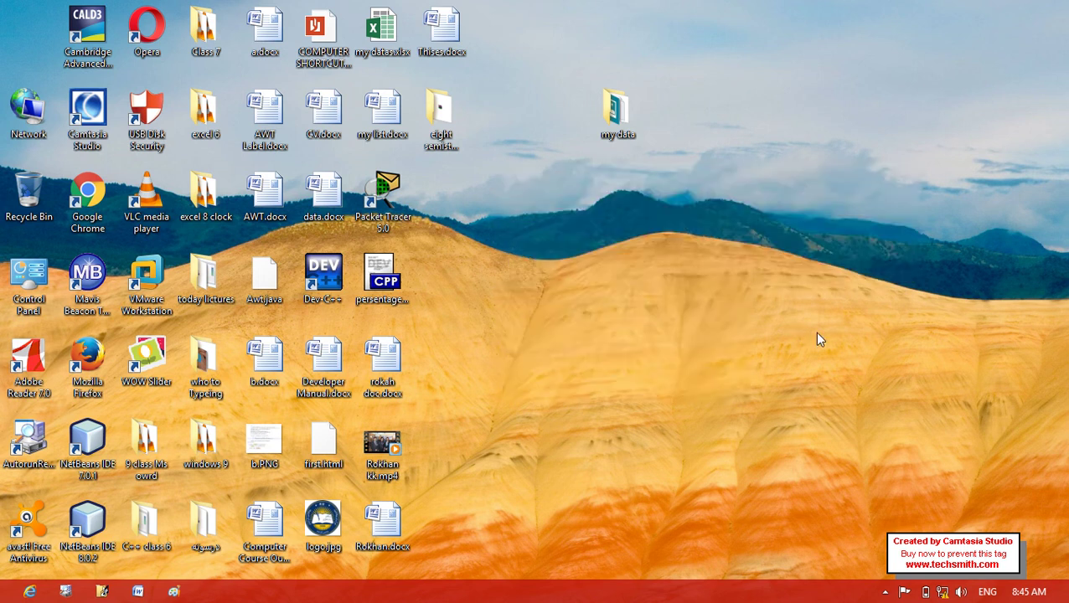
Add the "my data" folder to a RAR archive named my data.rar, using Normal compression.
right_click(599, 131)
left_click(621, 116)
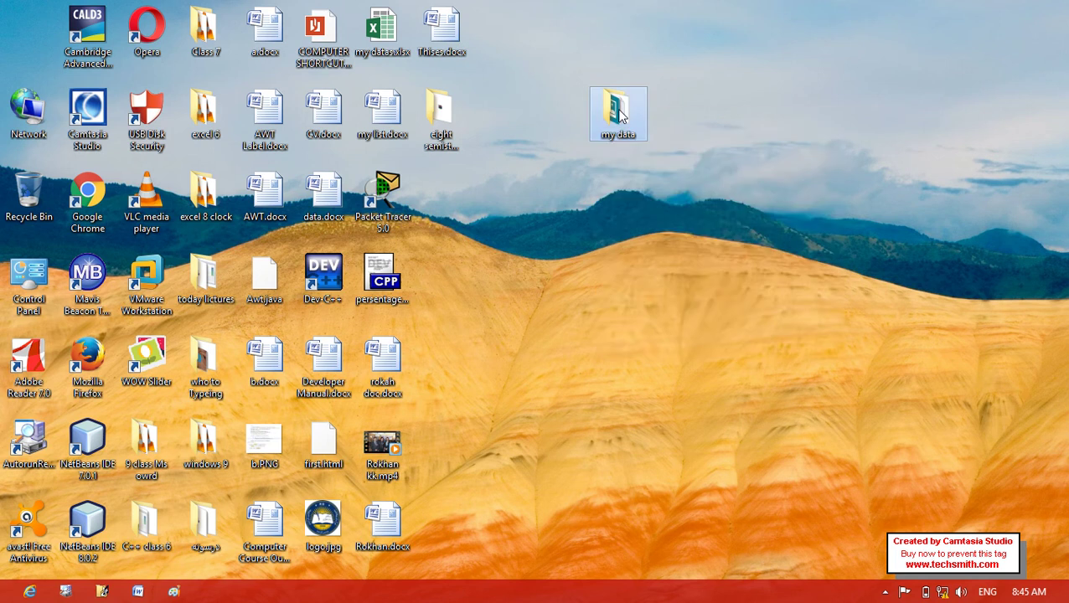
right_click(621, 116)
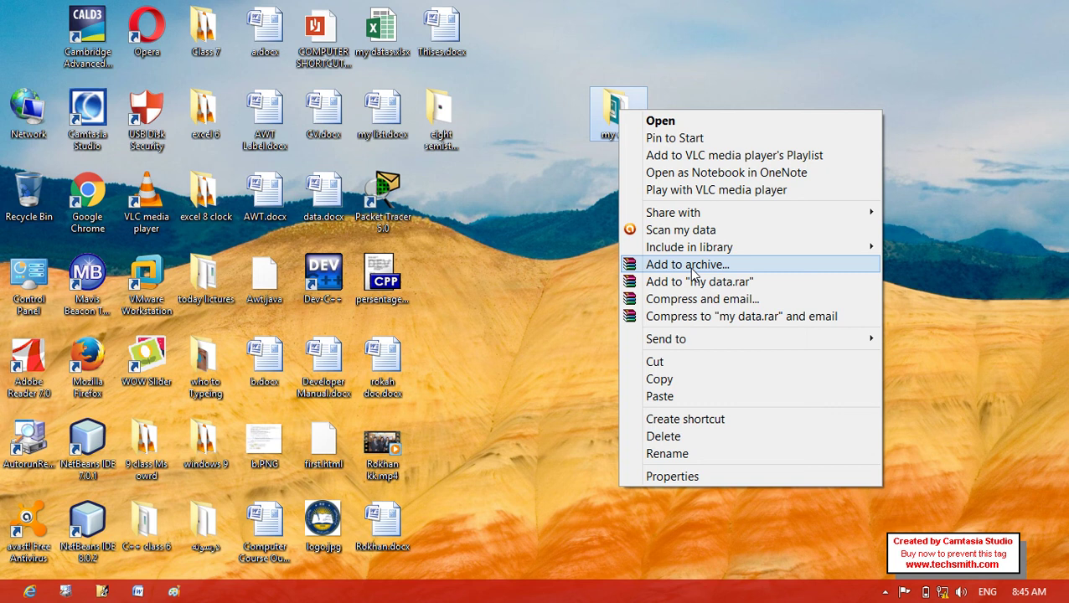
left_click(689, 265)
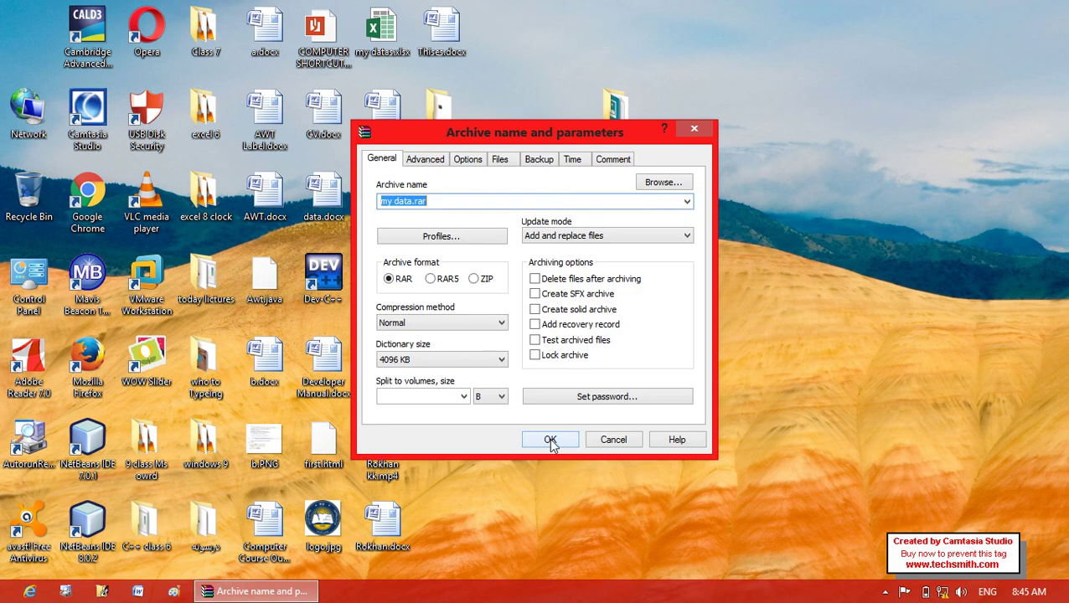
left_click(550, 440)
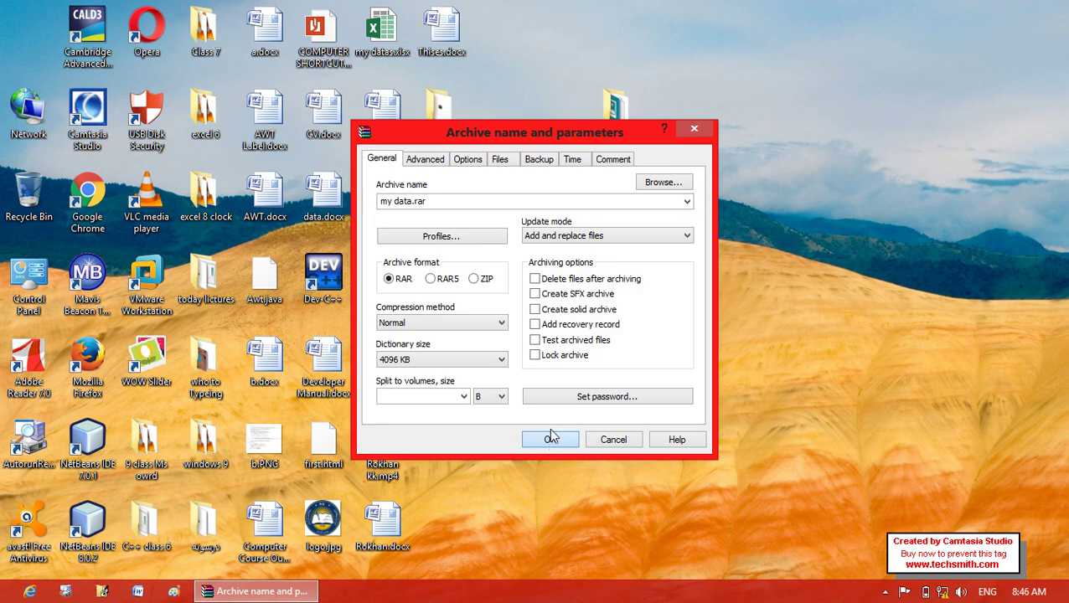
left_click(418, 202)
left_click(462, 202)
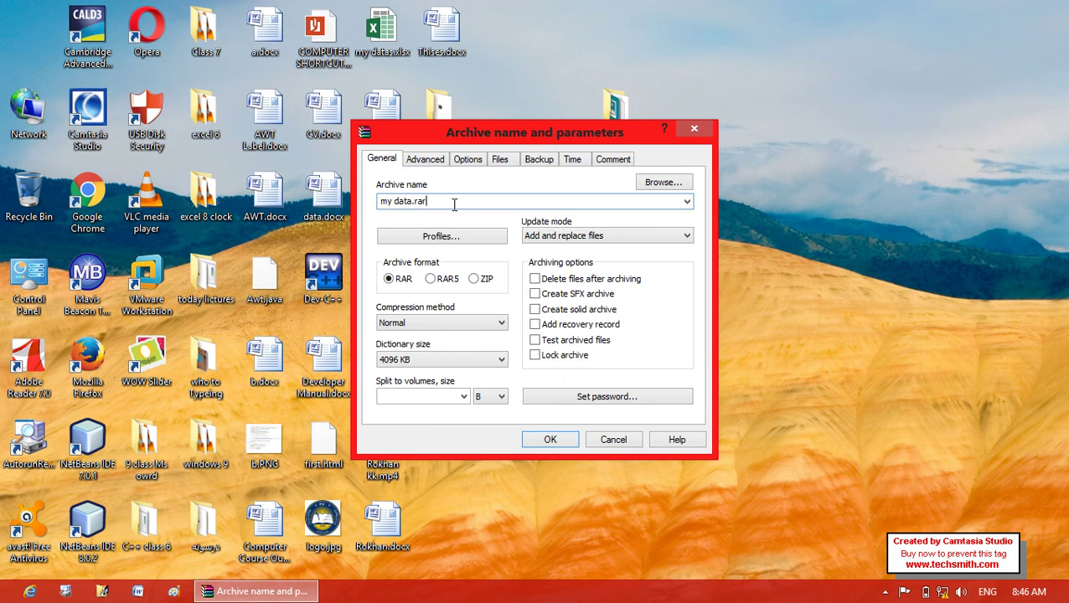
left_click(545, 439)
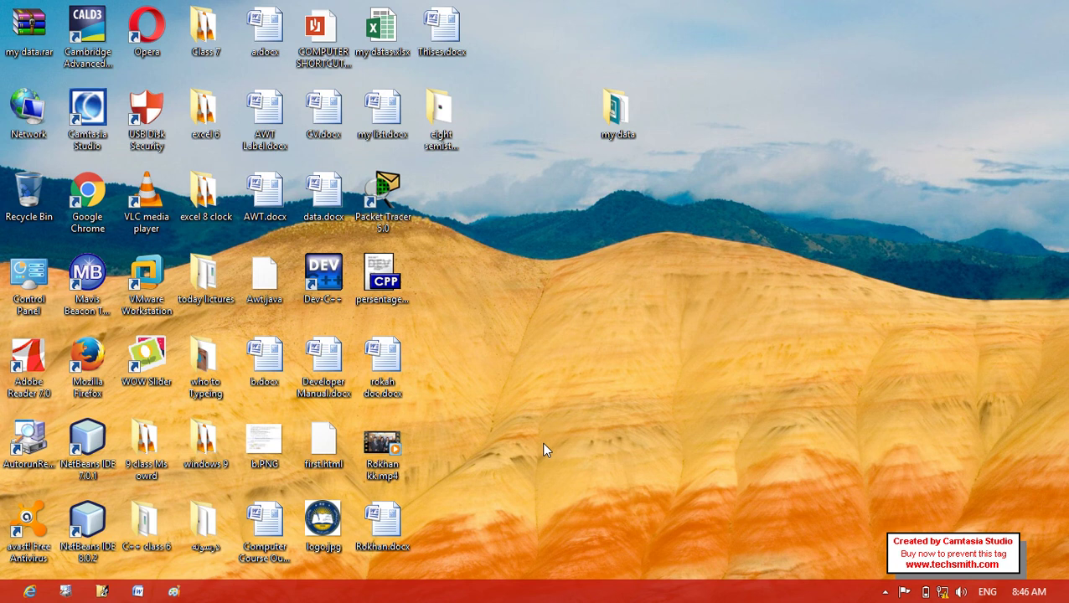
Move the my data.rar archive directly beneath the "my data" folder on the desktop.
left_click(619, 127)
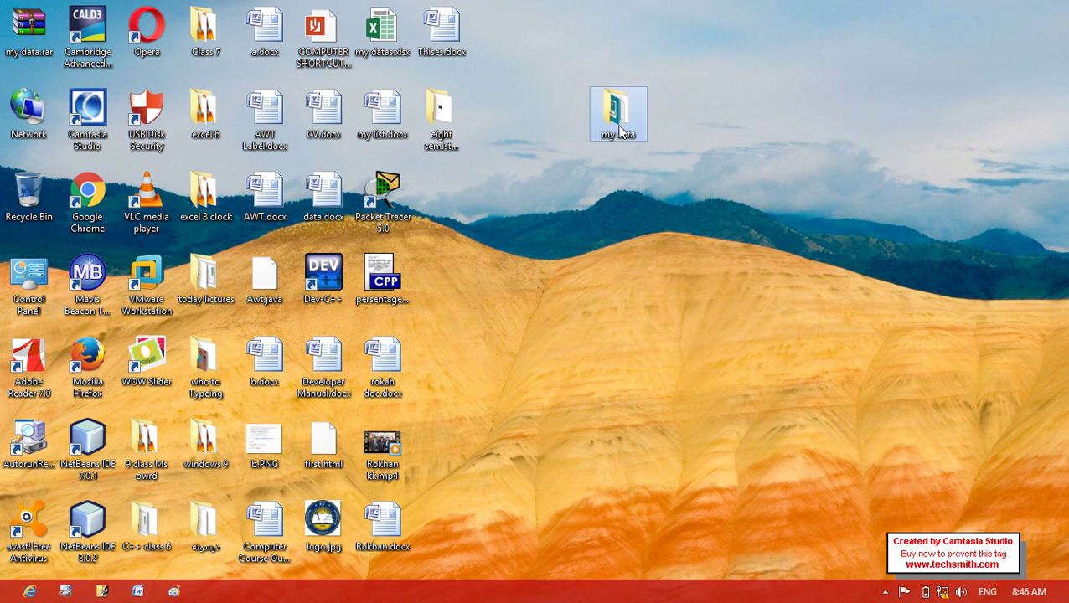
left_click_drag(29, 32, 617, 216)
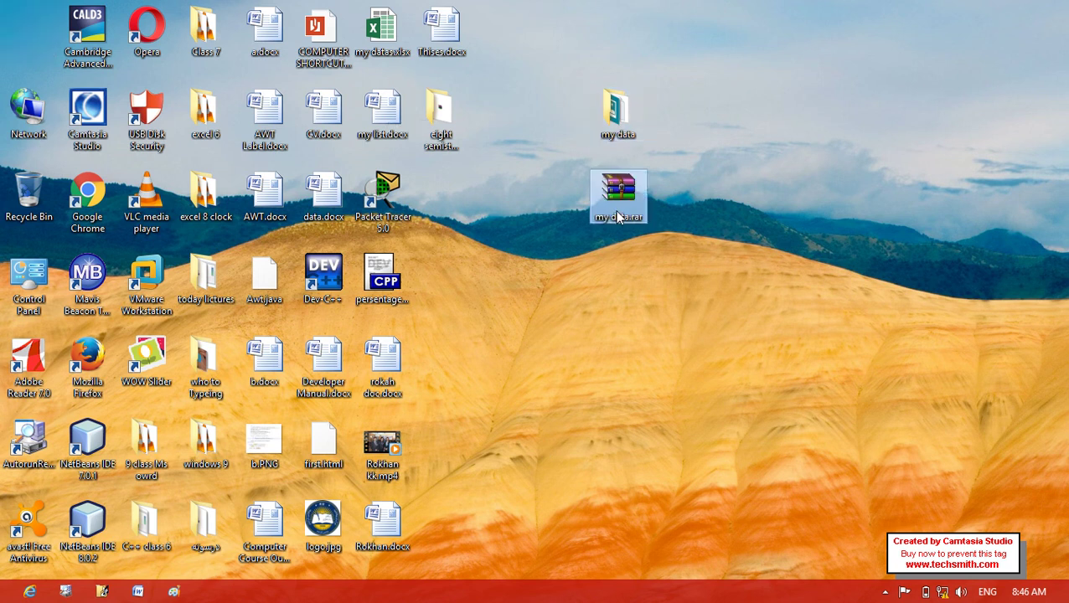
Compare the size of the "my data" folder with the size of the my data.rar archive.
left_click(624, 130)
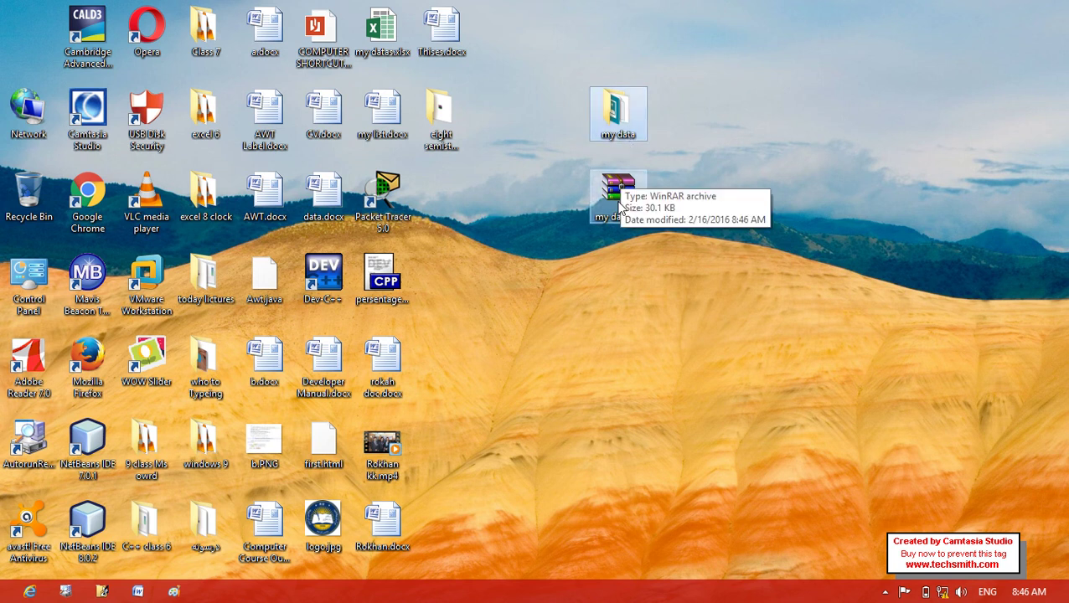
left_click(620, 205)
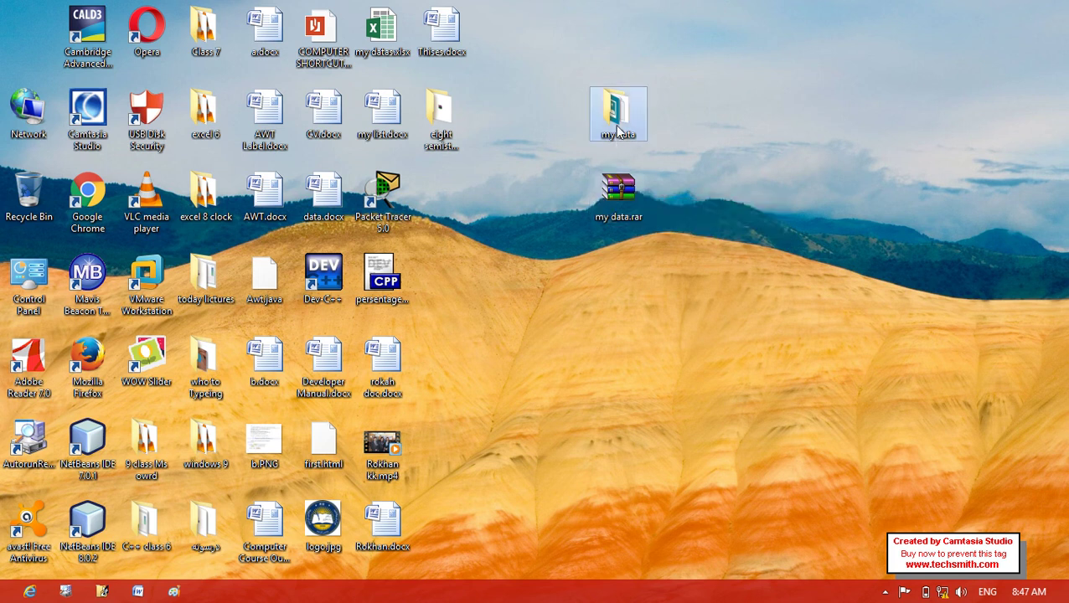
mouse_move(619, 134)
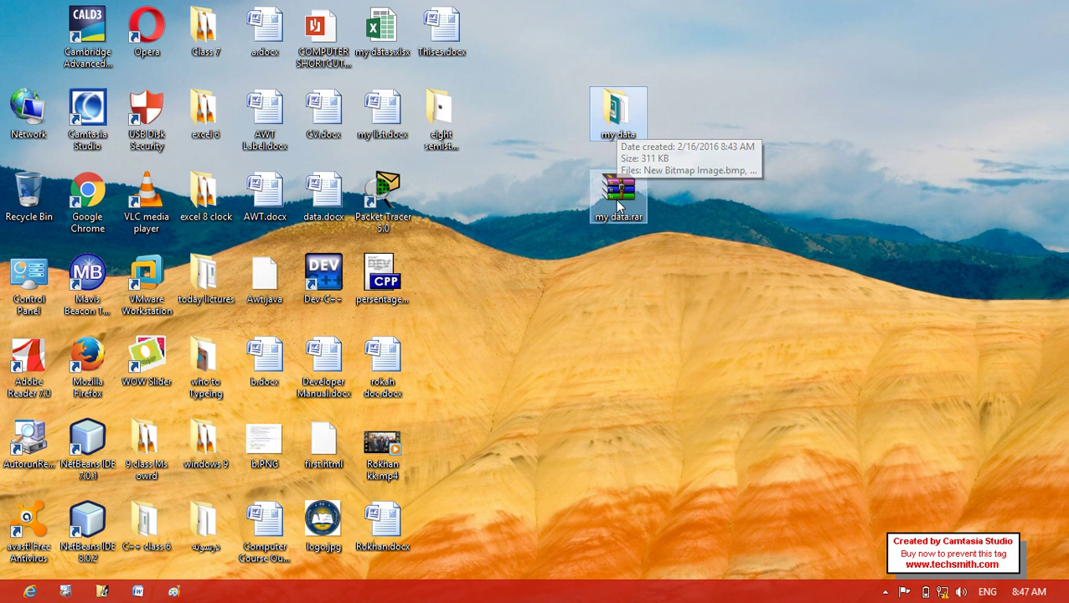
mouse_move(617, 202)
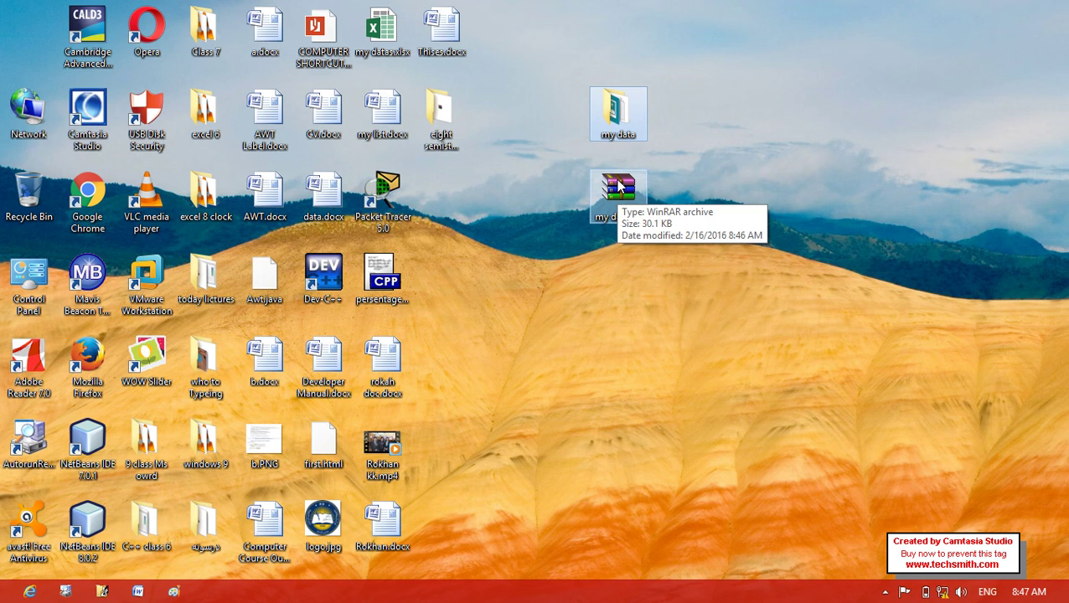
left_click(618, 184)
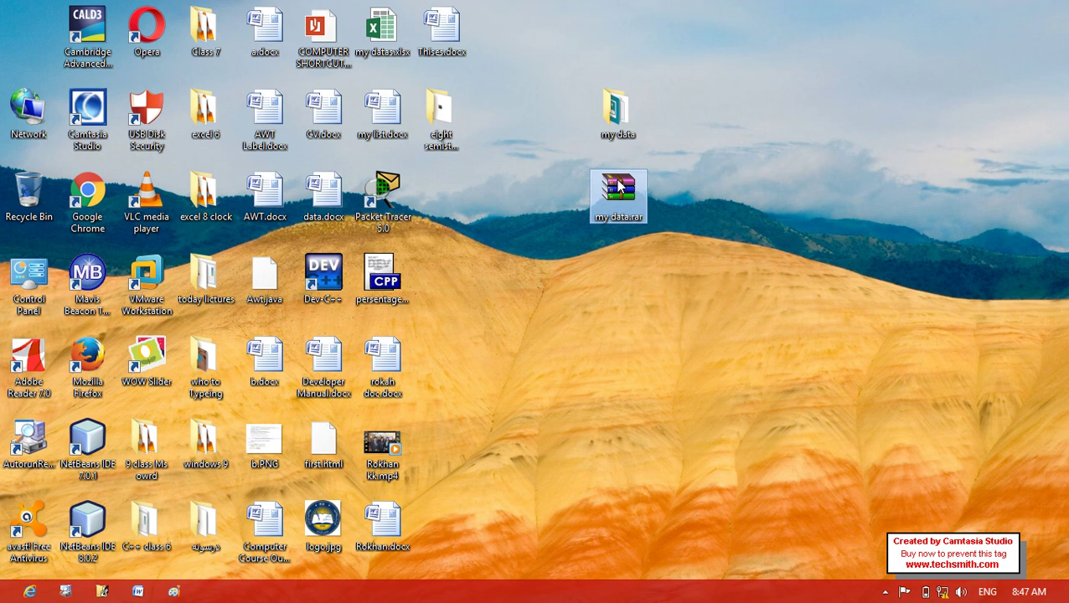
Open the "my data" folder to view its files, and close it again.
left_click(620, 126)
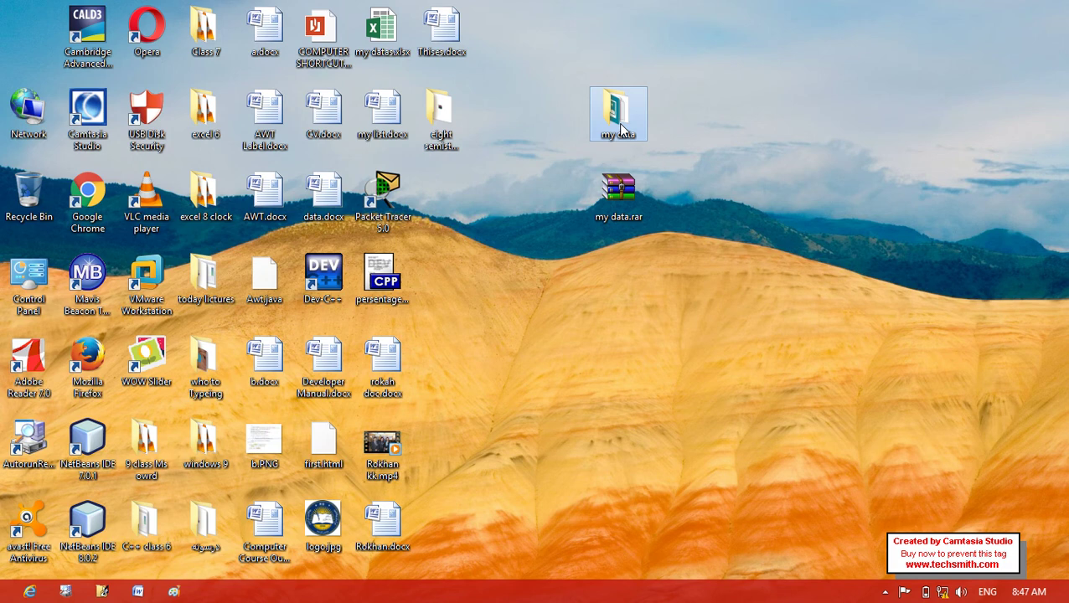
double_click(620, 126)
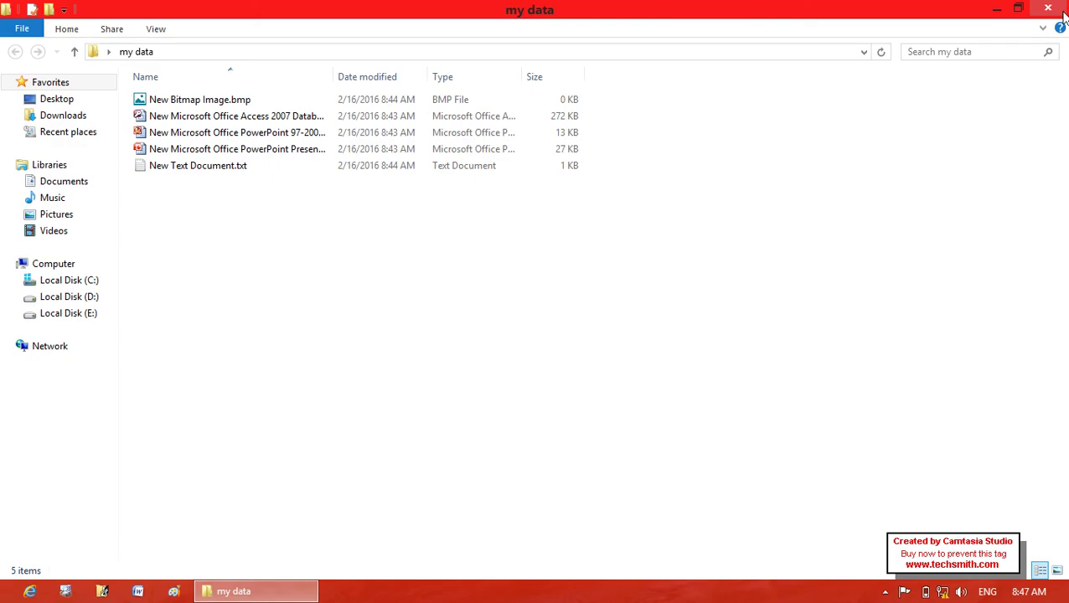
left_click(1061, 17)
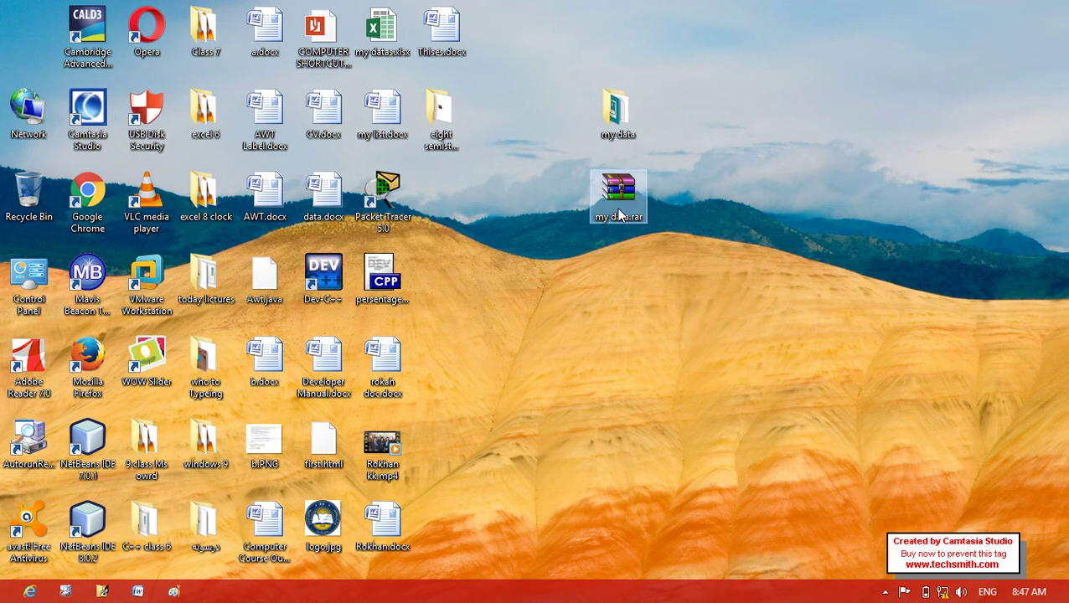
Open the my data.rar archive and view its default password settings, closing them with the password left empty.
double_click(620, 197)
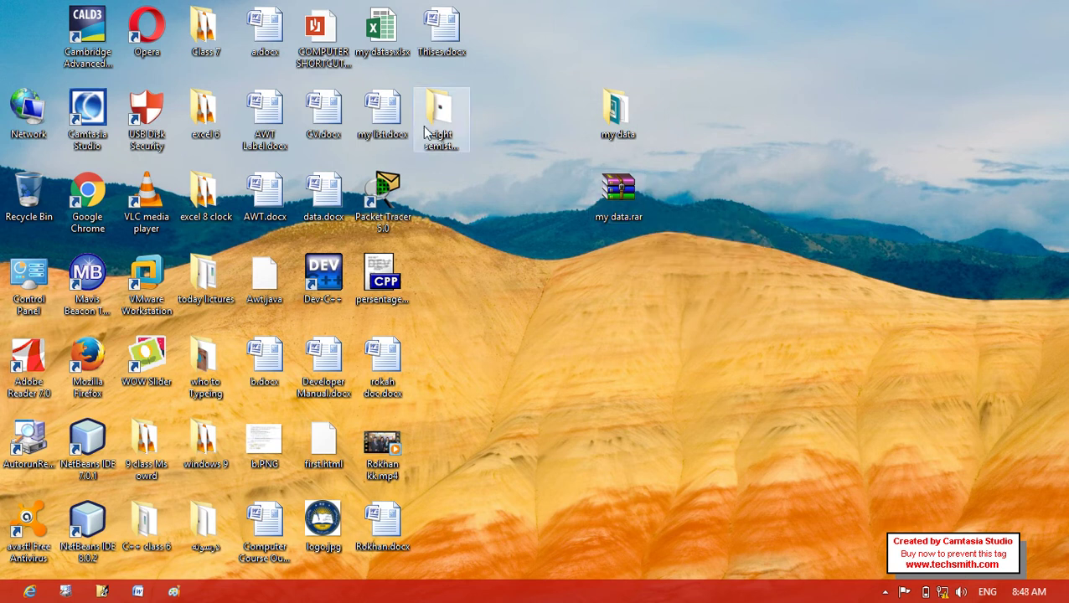
left_click(14, 27)
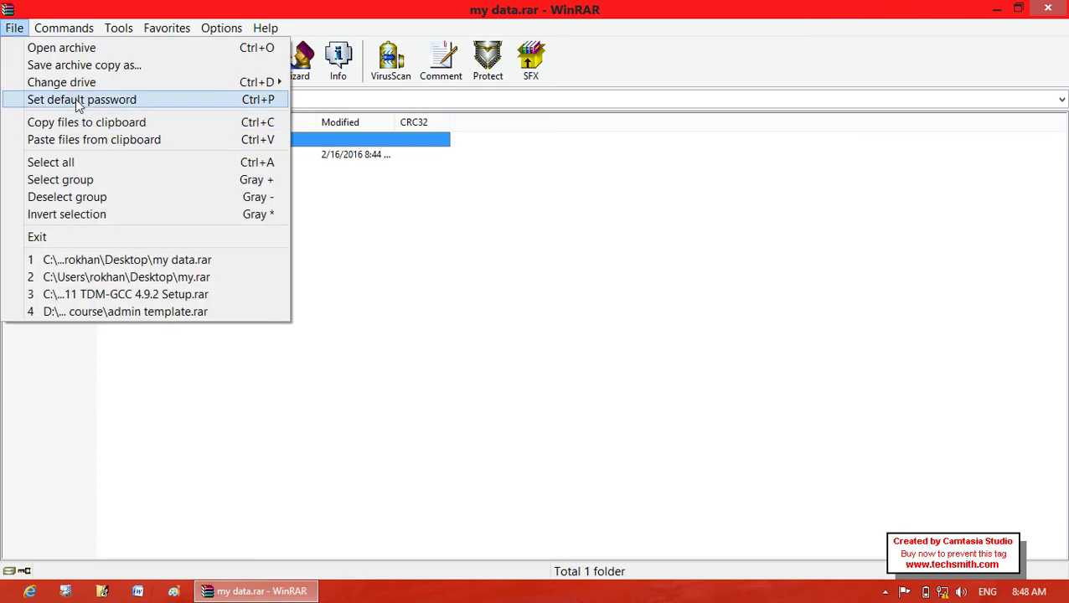
left_click(80, 101)
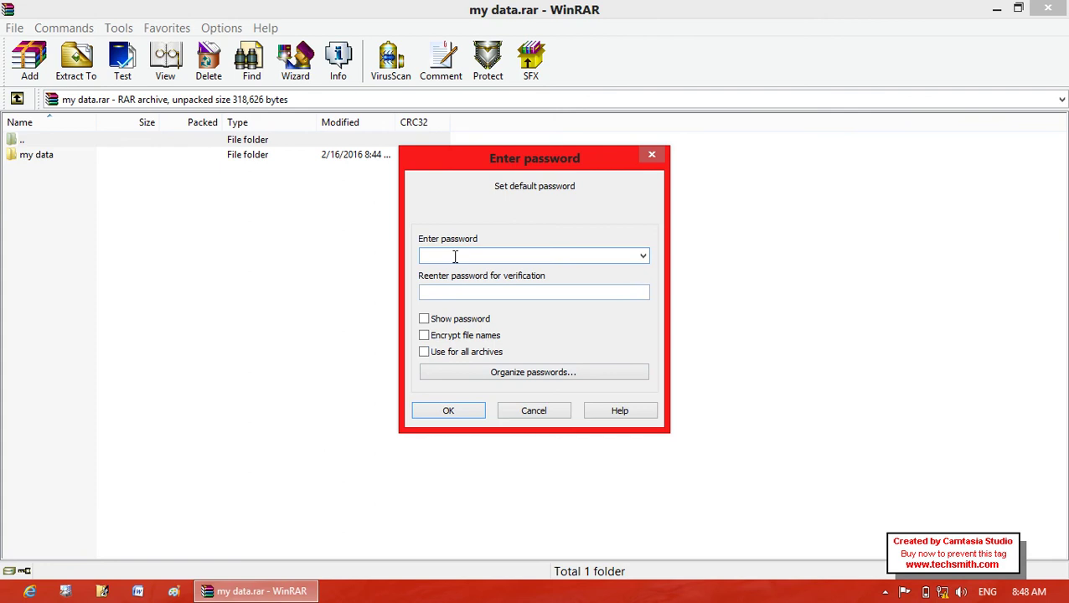
left_click(467, 410)
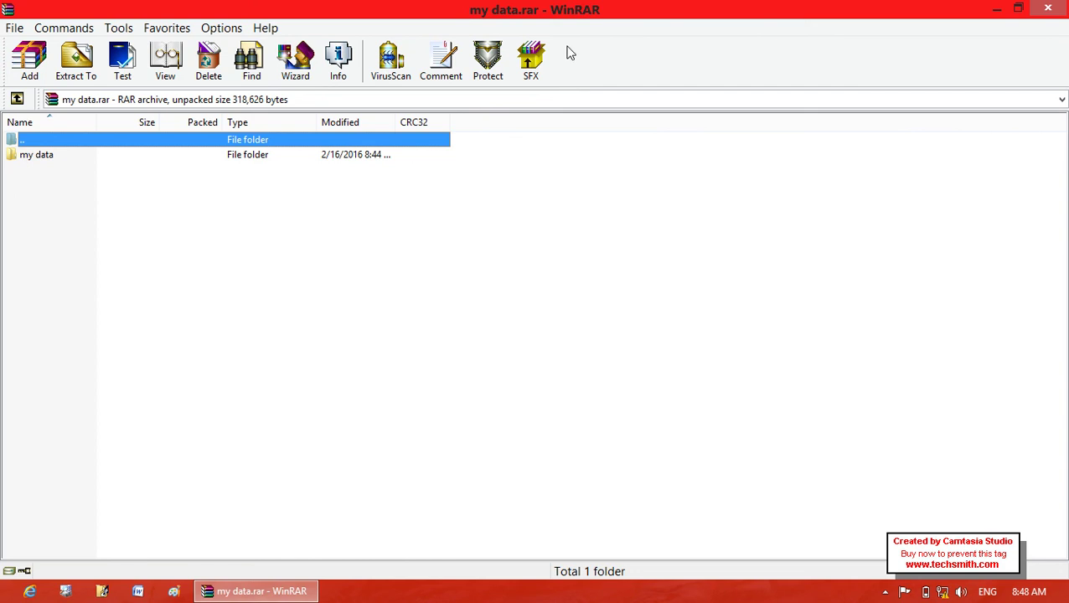
View the files in the "my data" folder inside the archive, and close the archive.
double_click(303, 157)
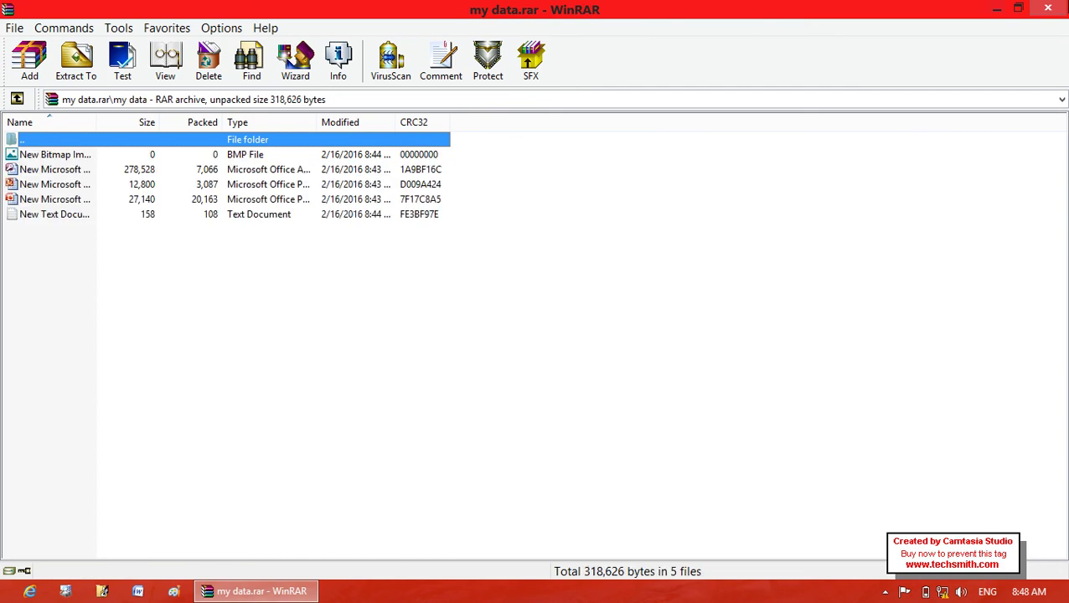
left_click(1062, 4)
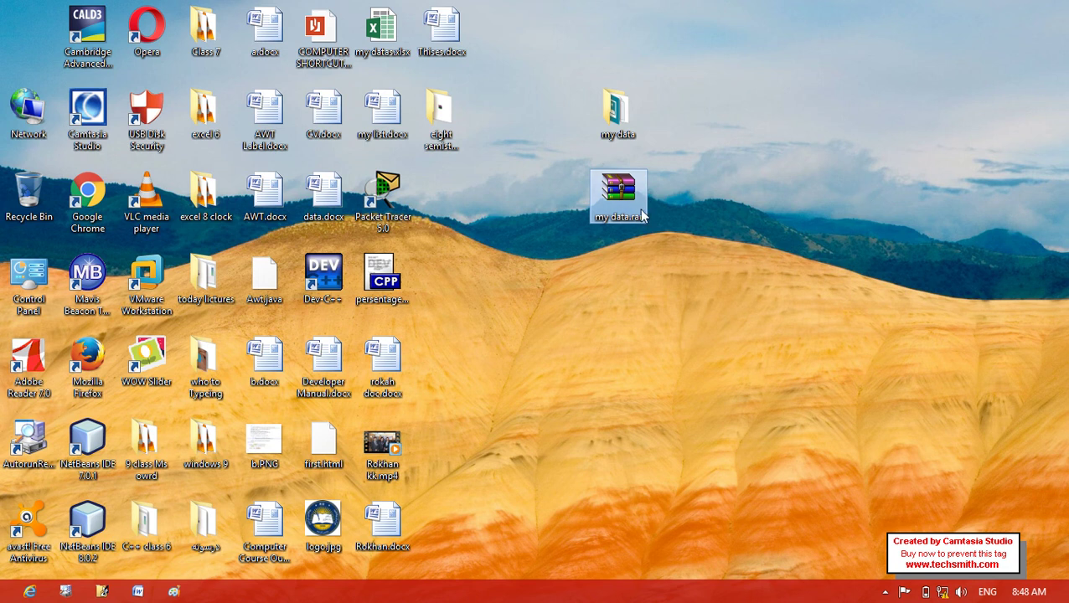
Search the installed apps for "winrar" from the Start screen.
mouse_move(642, 210)
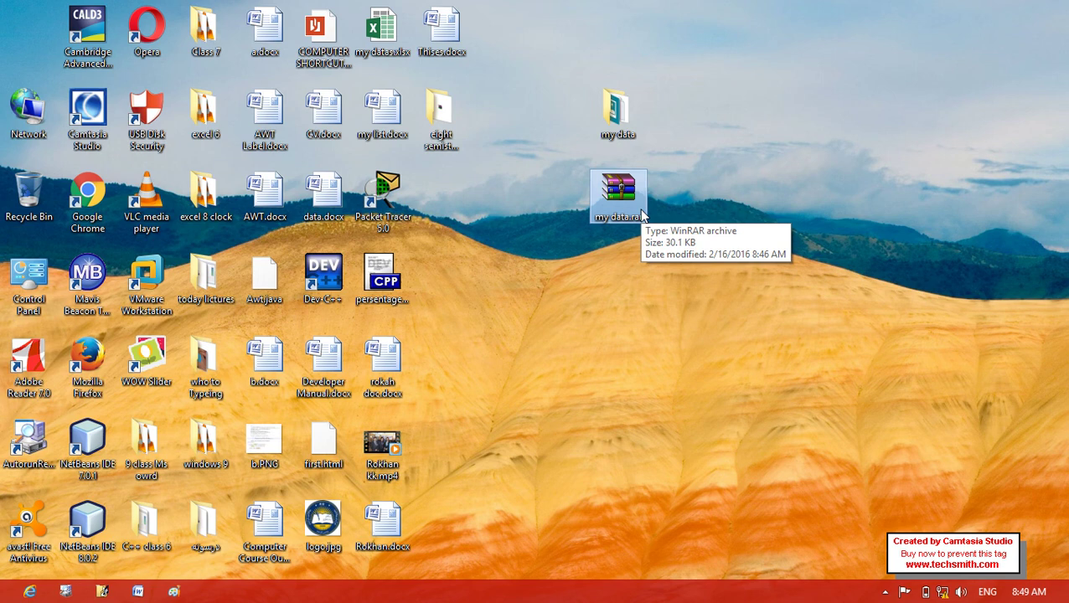
key("super")
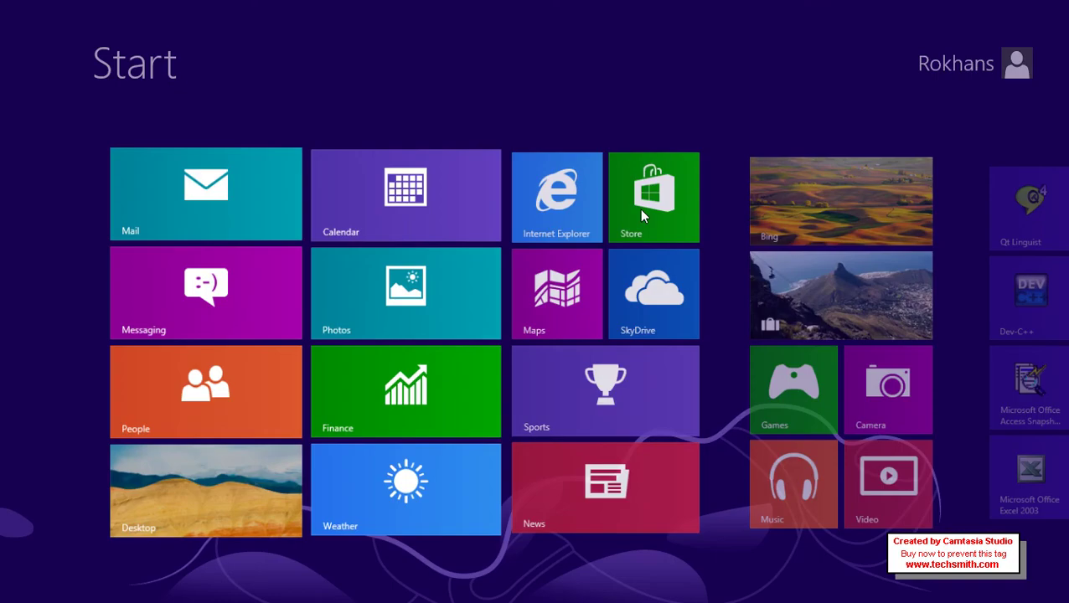
type("winrar")
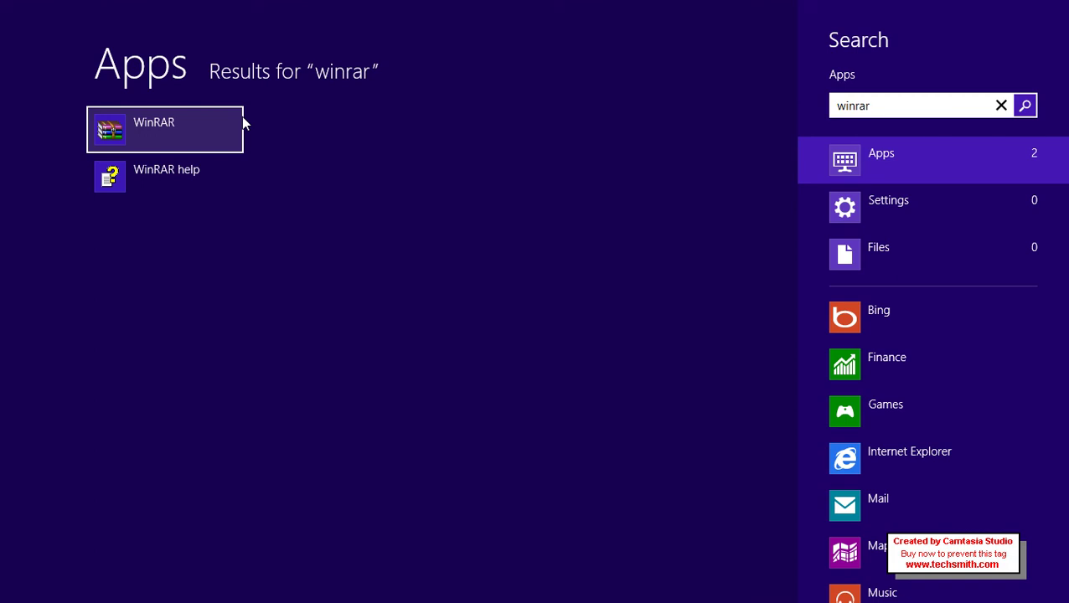
Clear the app search, return to the desktop and select the my data.rar archive.
key("BackSpace")
key("BackSpace")
key("BackSpace")
key("BackSpace")
key("BackSpace")
key("BackSpace")
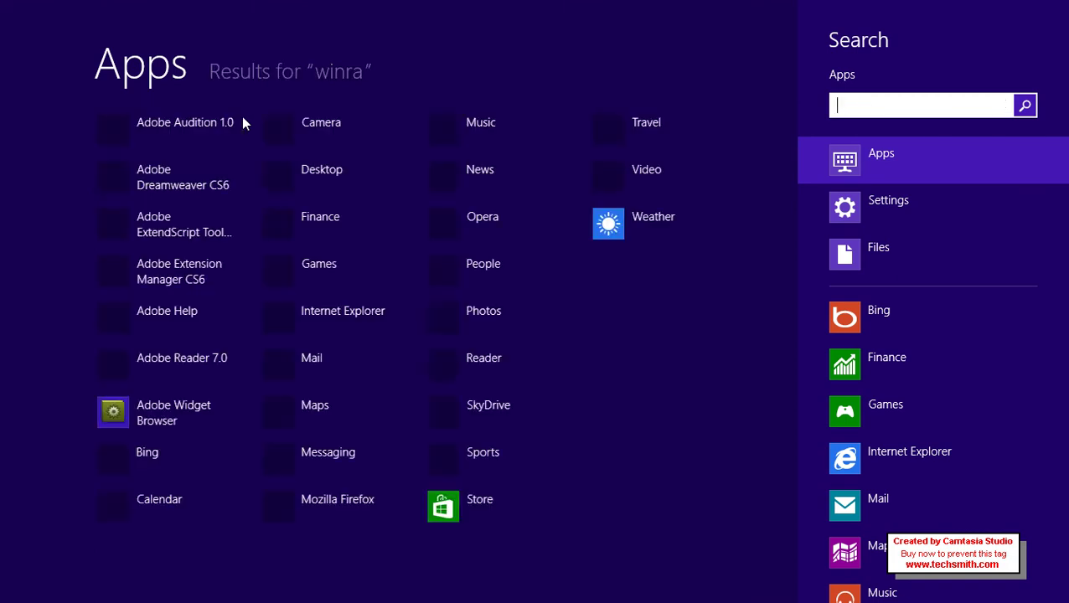
key("Escape")
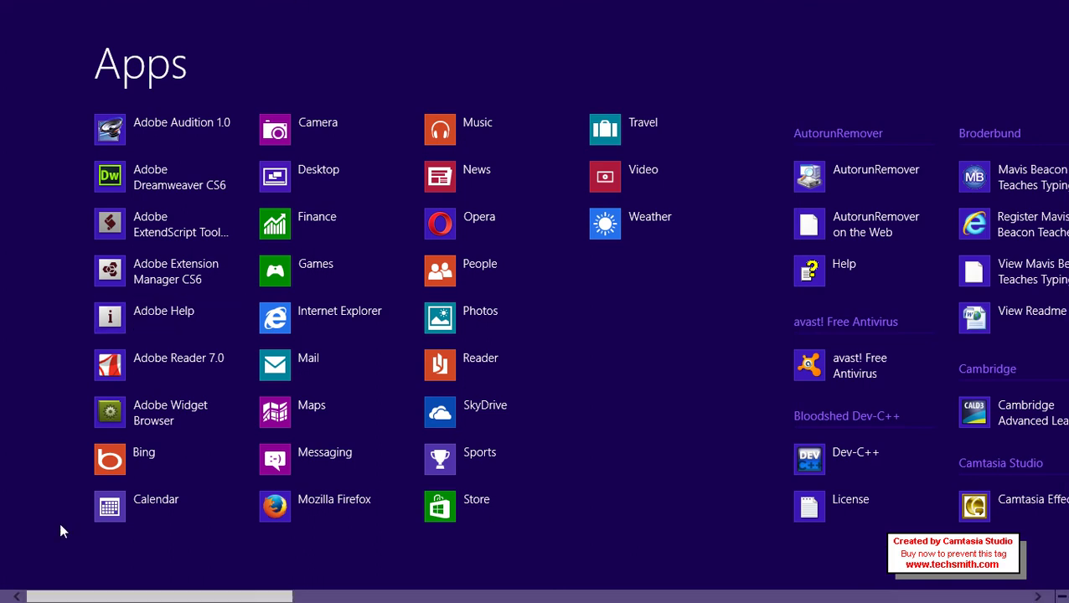
left_click(3, 600)
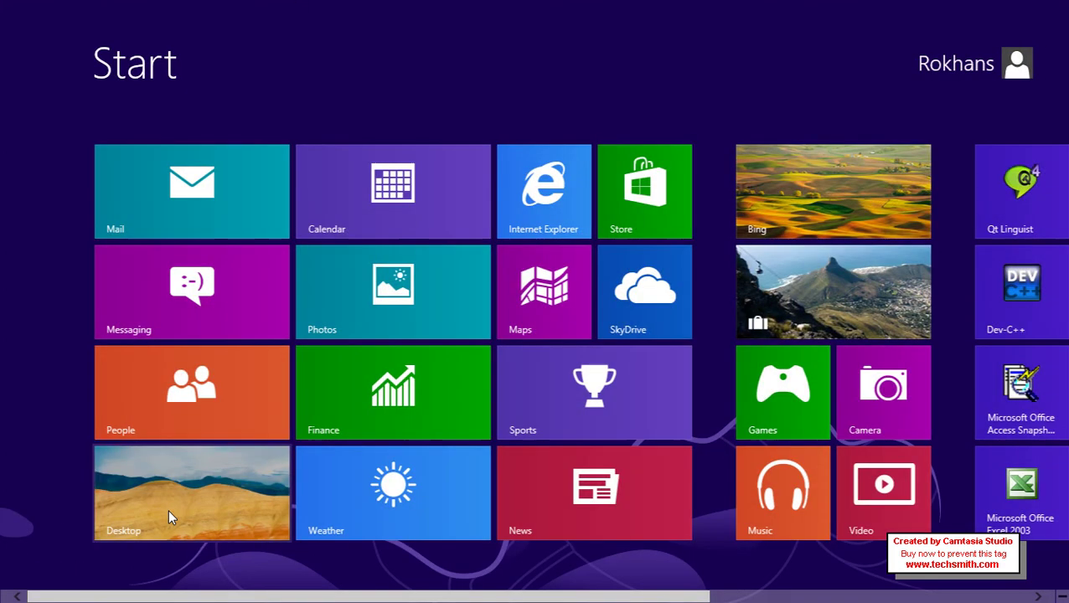
left_click(167, 508)
left_click(618, 191)
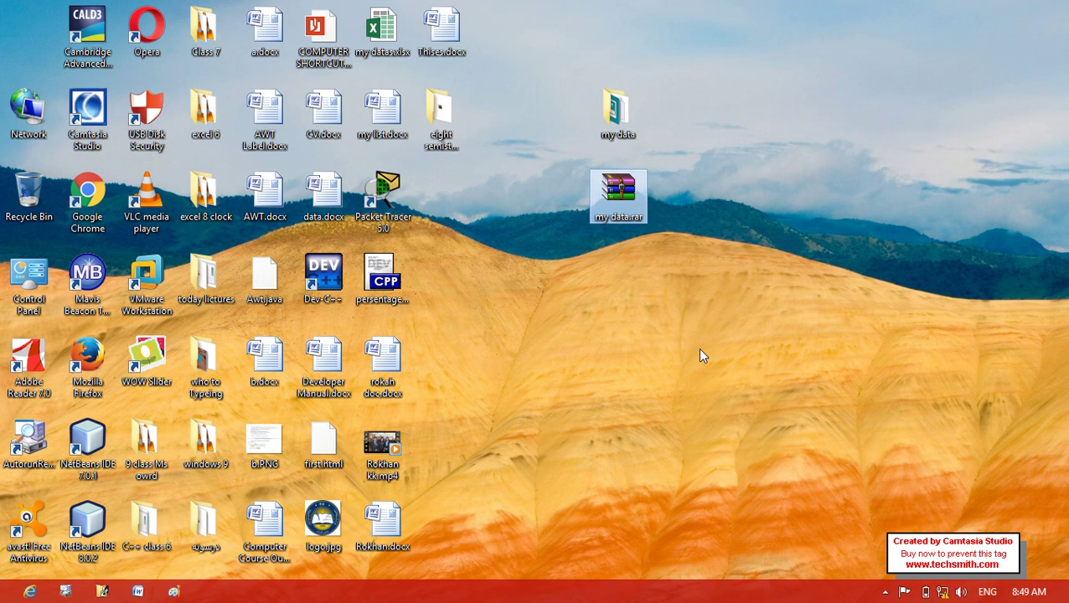
left_click(701, 351)
right_click(701, 351)
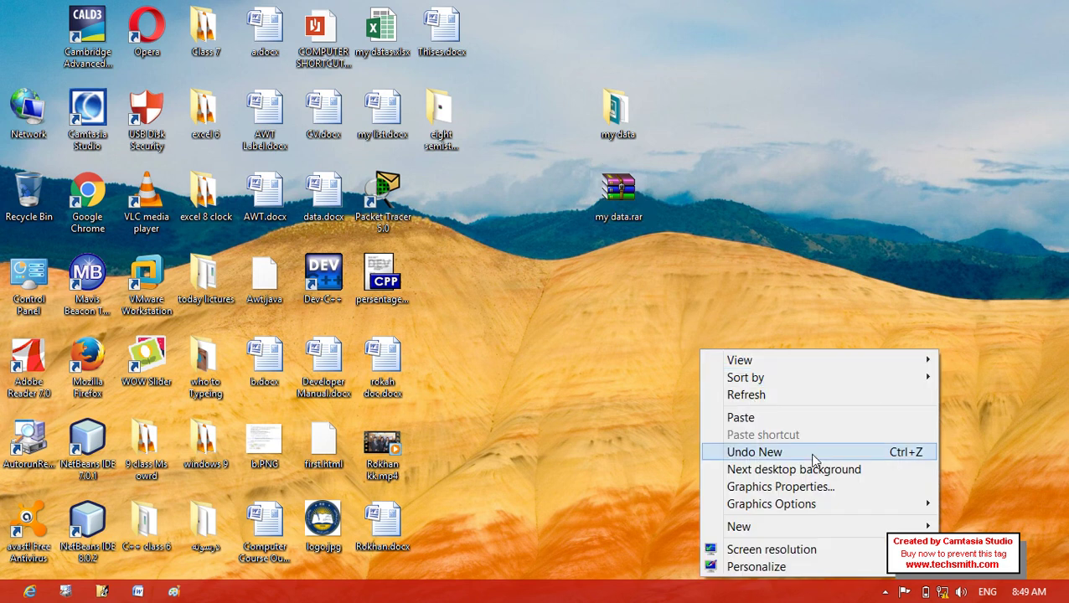
left_click(884, 592)
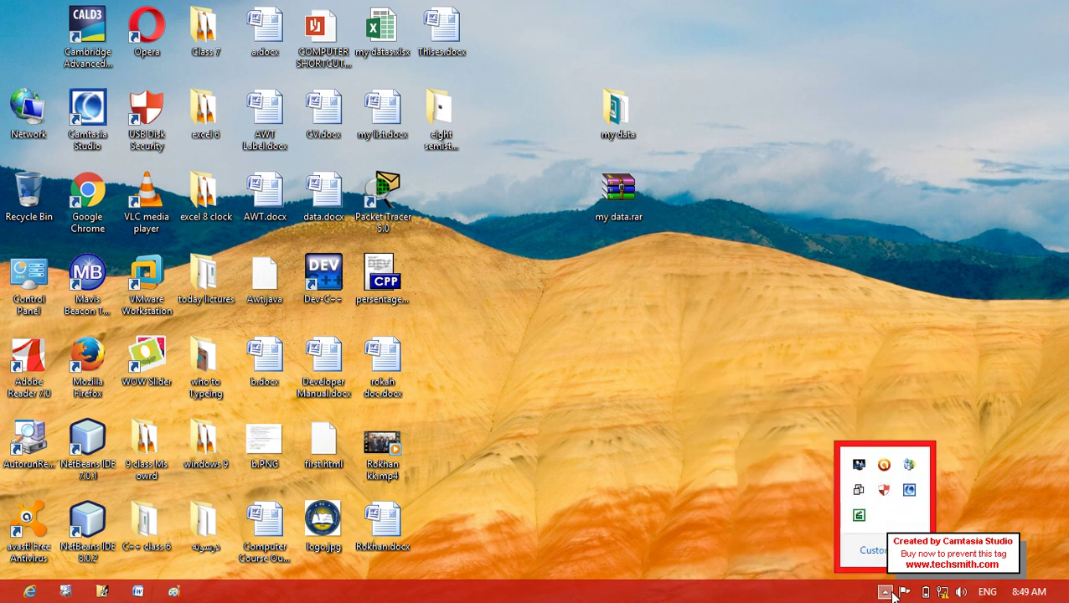
right_click(859, 517)
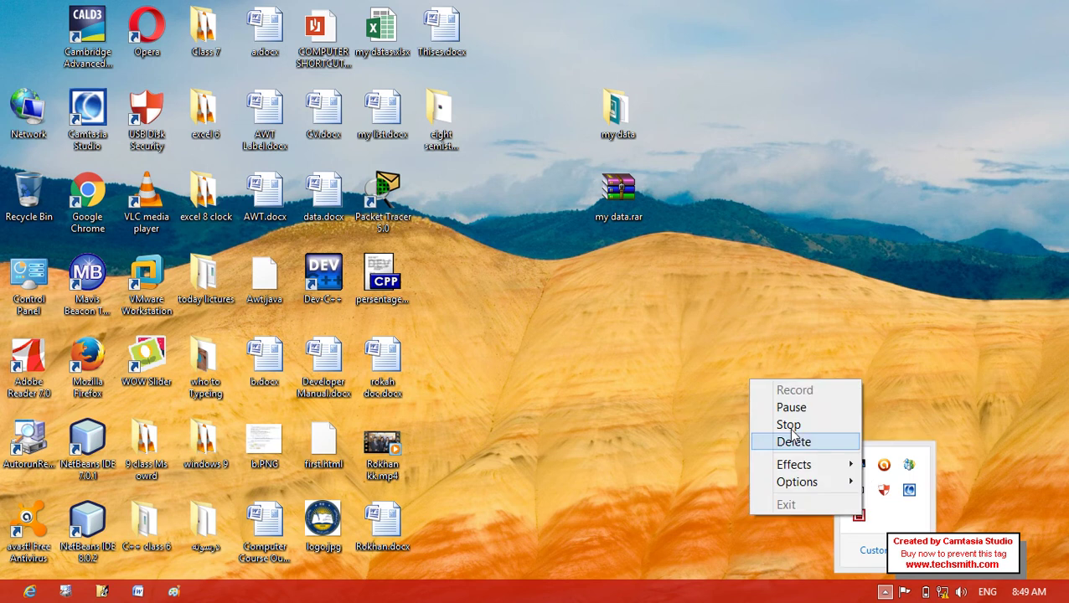